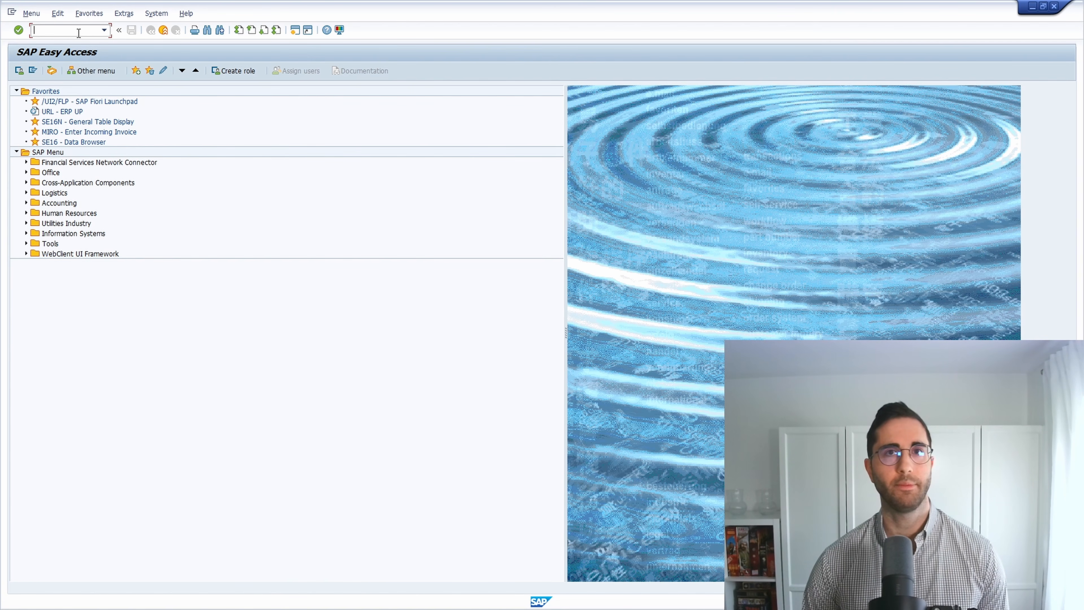
Start the transaction ztest_agent to view the Agents table maintenance view
{"action": "type", "text": "ztest_"}
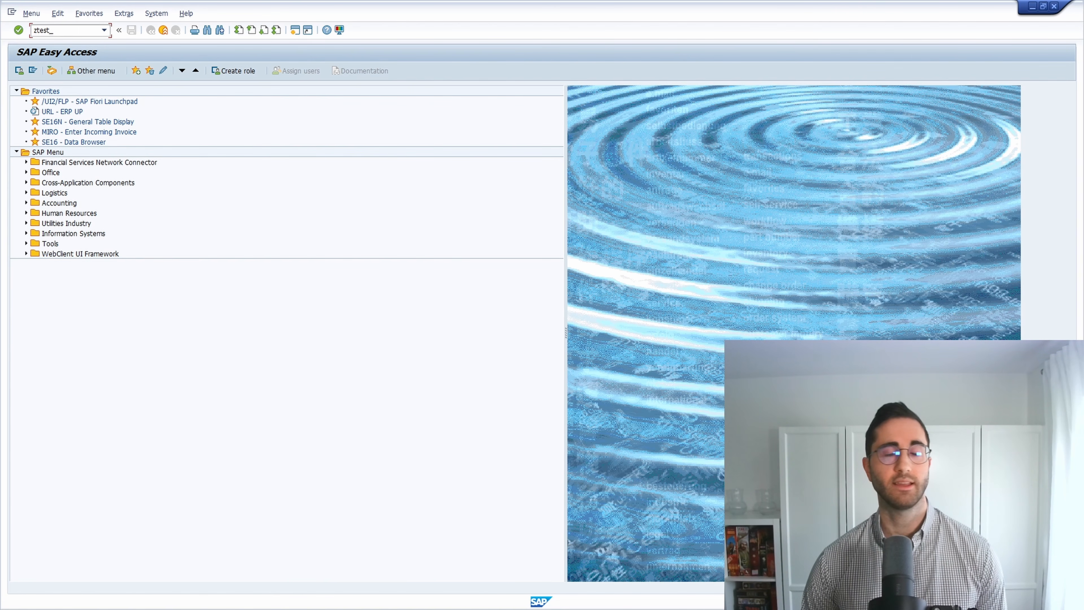
{"action": "type", "text": "agent"}
{"action": "key", "text": "Return"}
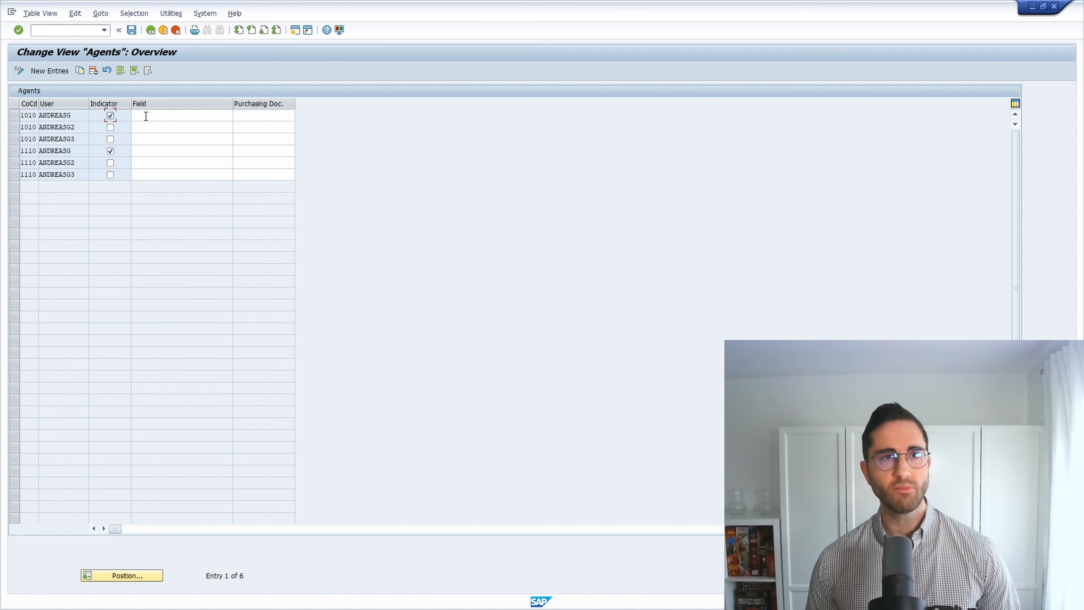
Switch to transaction SM30 and open the ZTEST_AGENTS table in maintain mode without data restrictions
{"action": "left_click", "coordinate": [68, 31]}
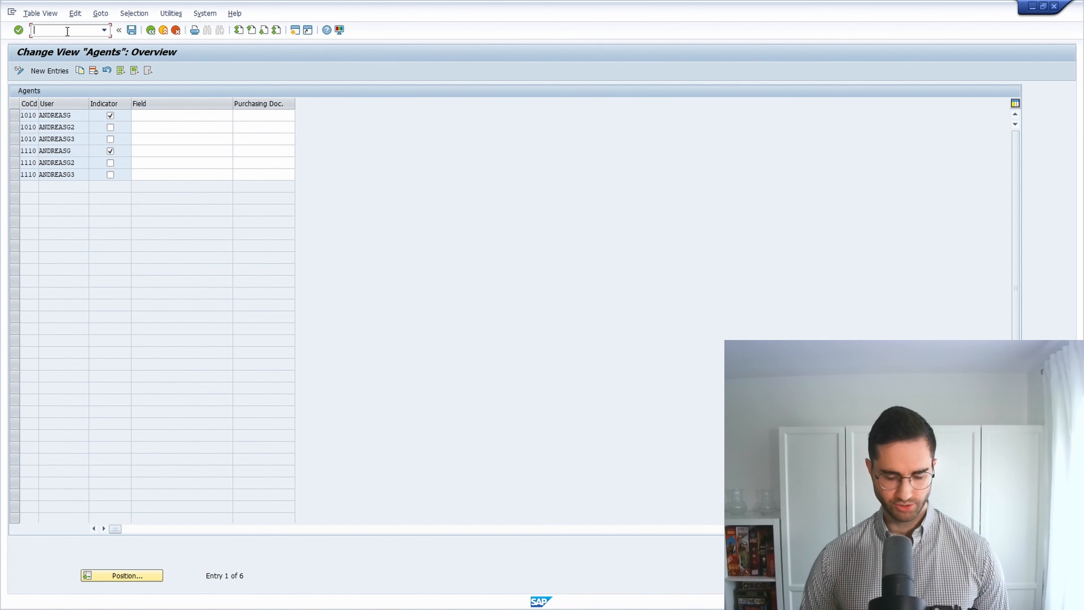
{"action": "type", "text": "/nsm30"}
{"action": "key", "text": "Return"}
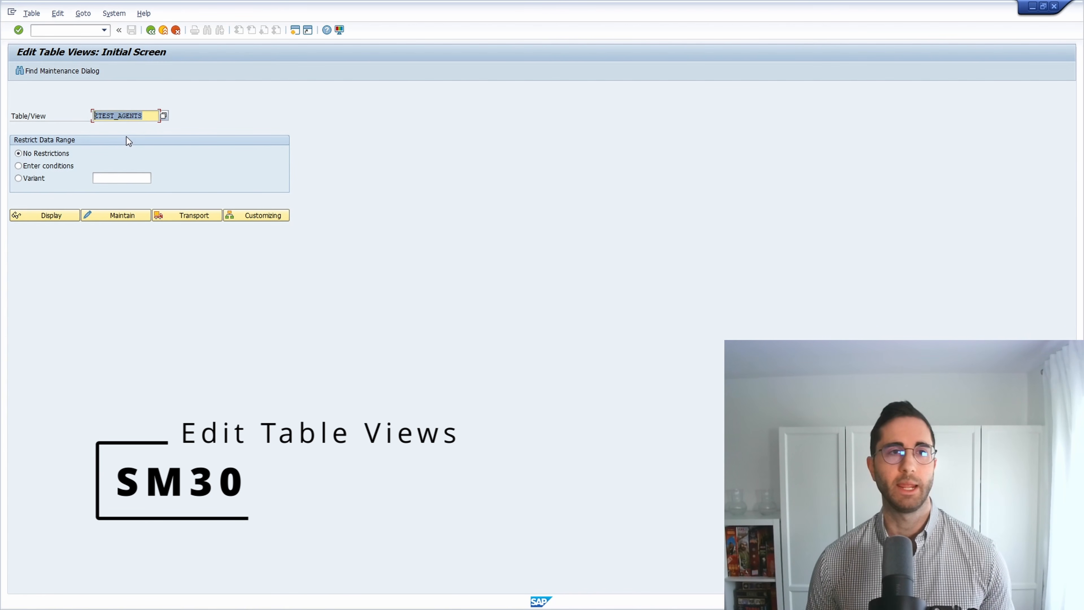
{"action": "left_click", "coordinate": [107, 217]}
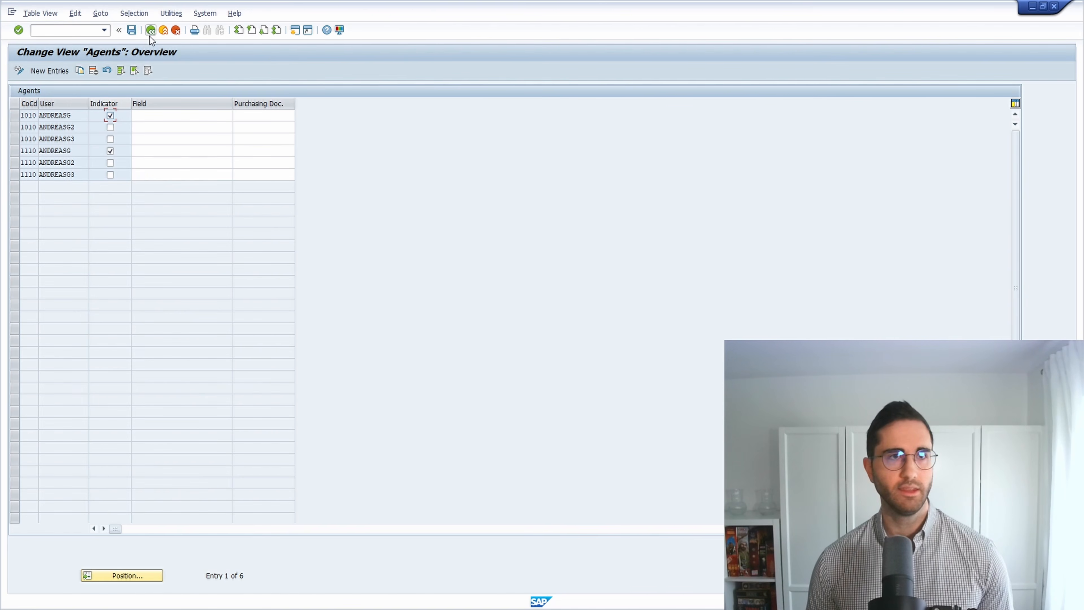
Return to the SM30 initial screen and open the ZTEST_AGENTS table in display mode
{"action": "left_click", "coordinate": [150, 31]}
{"action": "left_click", "coordinate": [52, 215]}
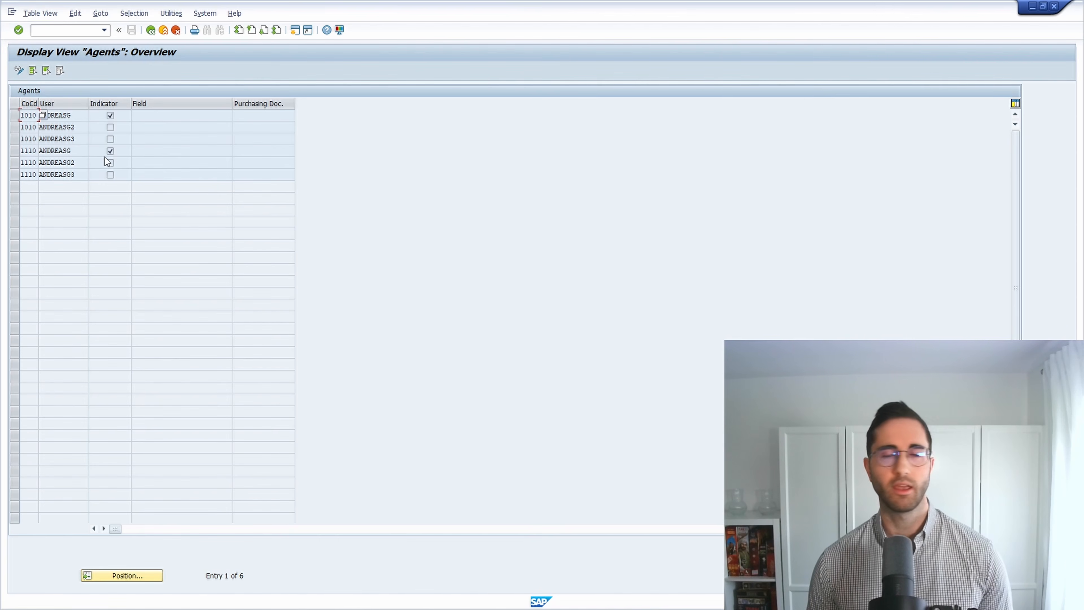
{"action": "left_click", "coordinate": [78, 115]}
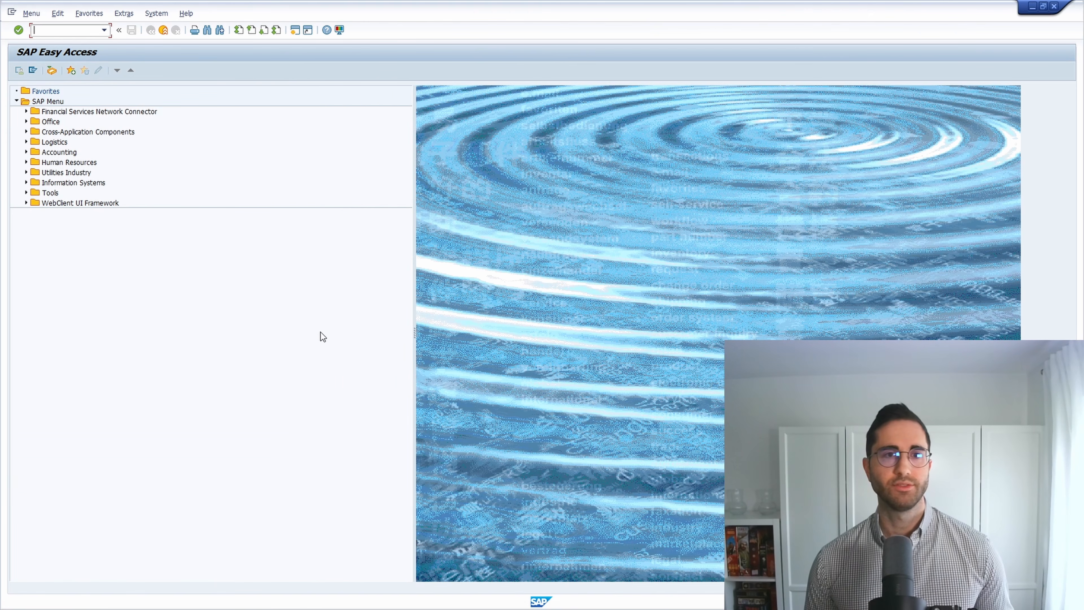
Start transaction SM30 in the test user's session to check access to table maintenance
{"action": "left_click", "coordinate": [81, 31]}
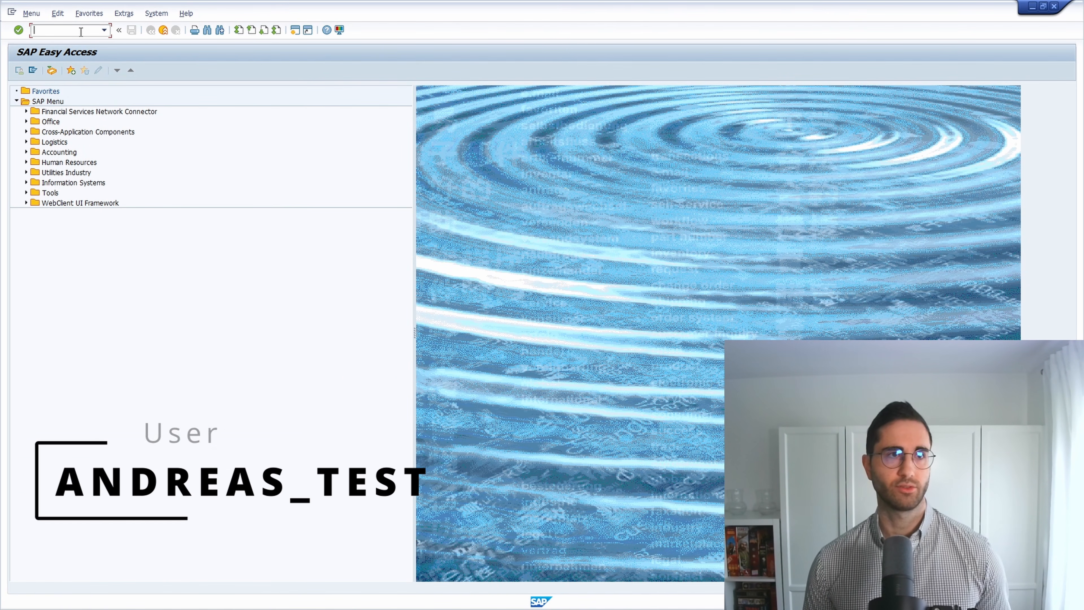
{"action": "type", "text": "sm30"}
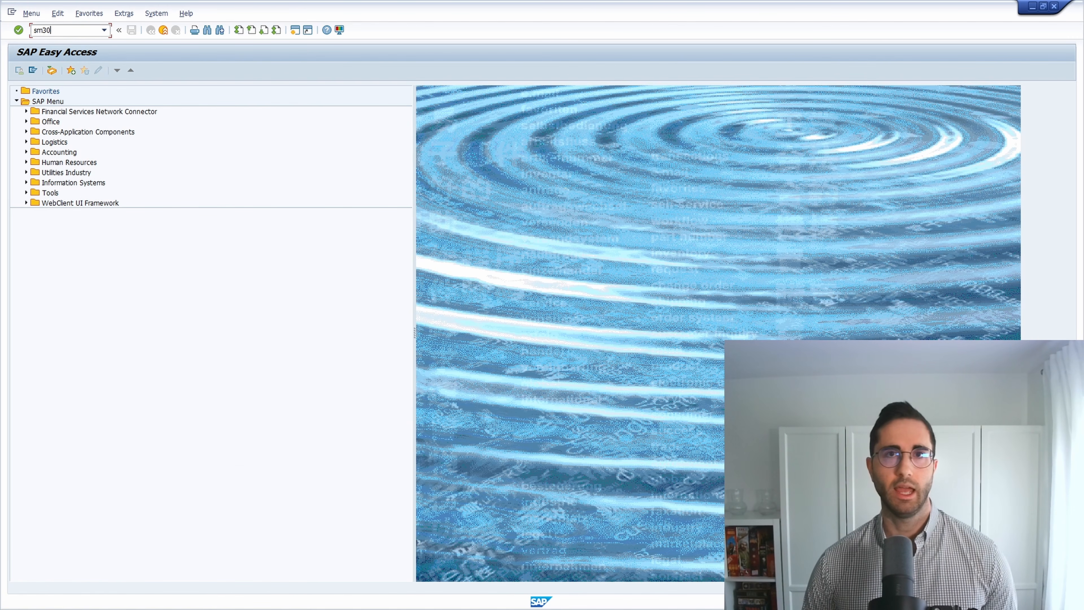
{"action": "key", "text": "Return"}
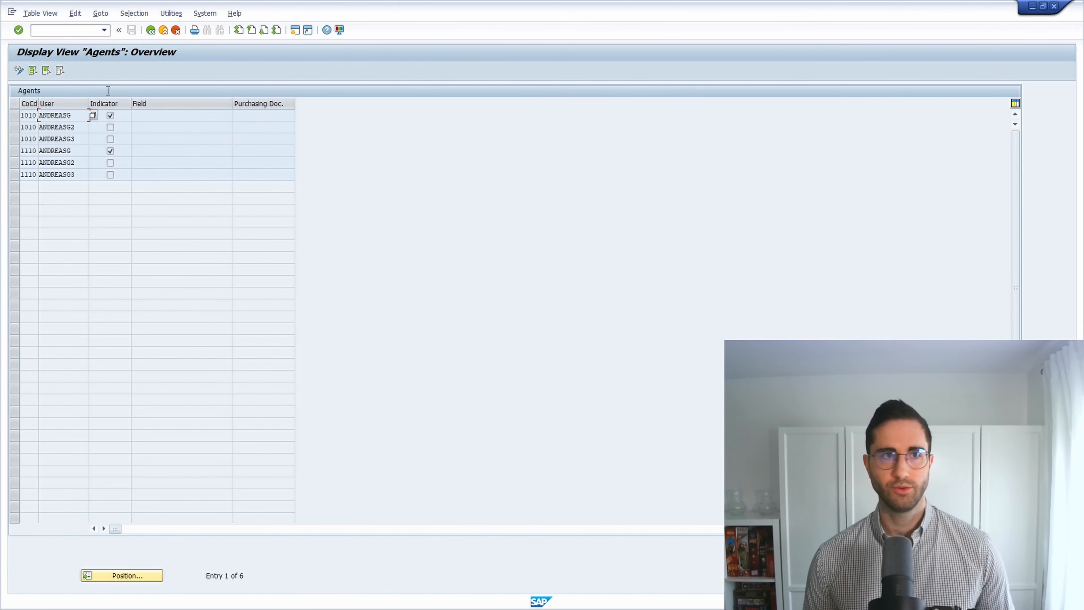
Switch to role maintenance with transaction PFCG and start a new single role named Z_TEST_MAINT_TABLE
{"action": "left_click", "coordinate": [56, 31]}
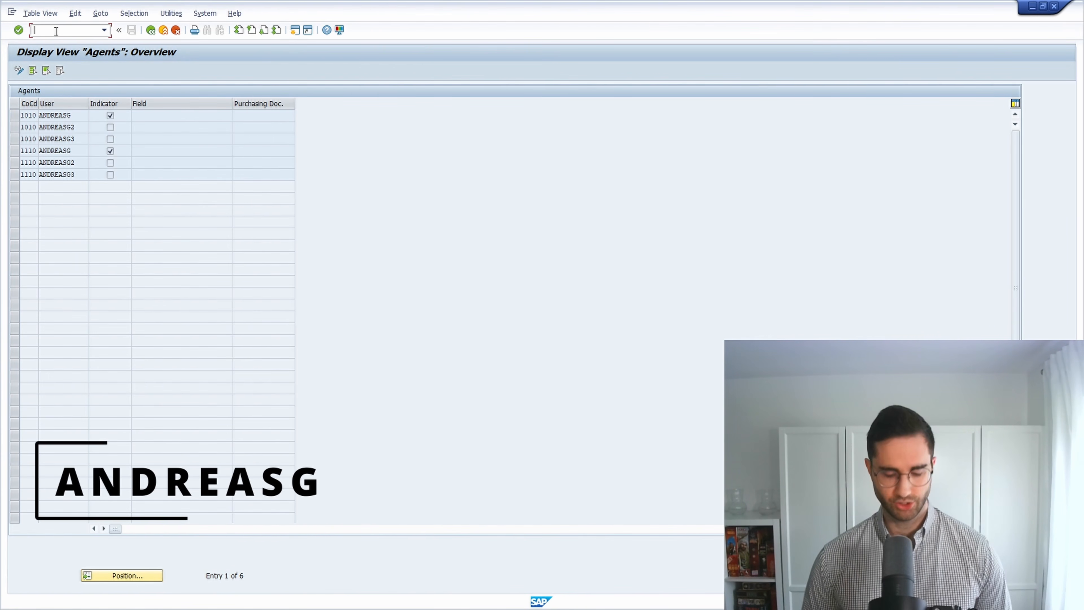
{"action": "type", "text": "/npfcg"}
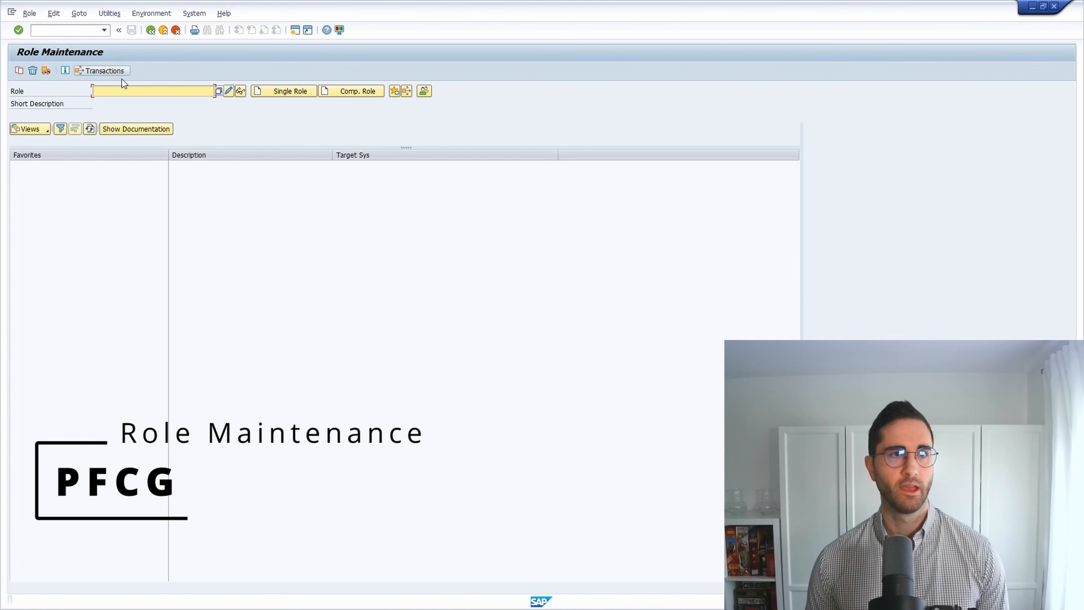
{"action": "double_click", "coordinate": [136, 95]}
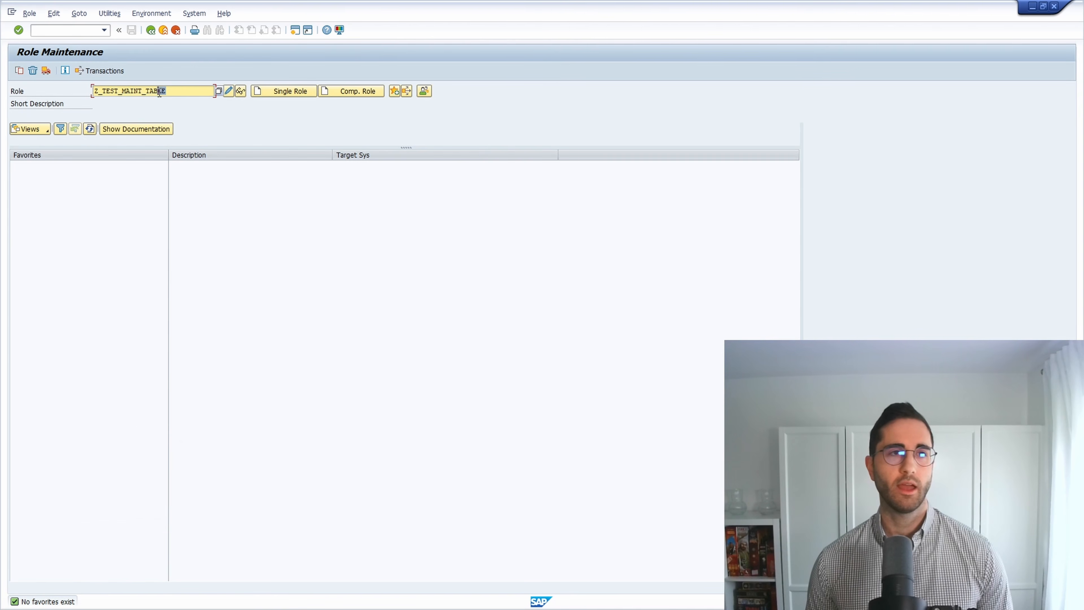
{"action": "left_click", "coordinate": [286, 93]}
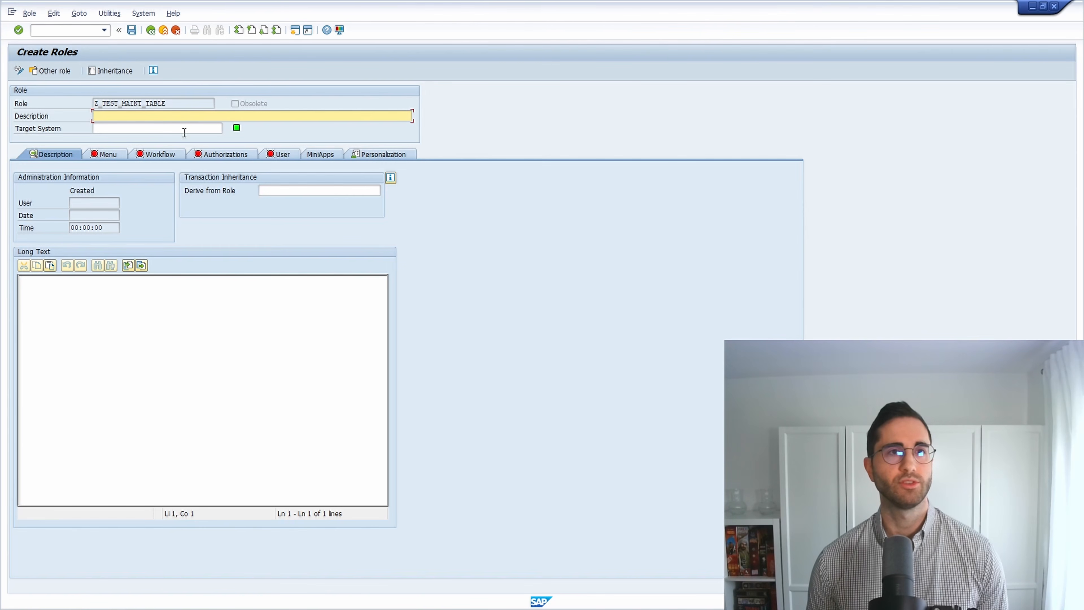
Enter "Test role for table maintenance view" as the role description and save the role
{"action": "type", "text": "T"}
{"action": "left_click", "coordinate": [159, 126]}
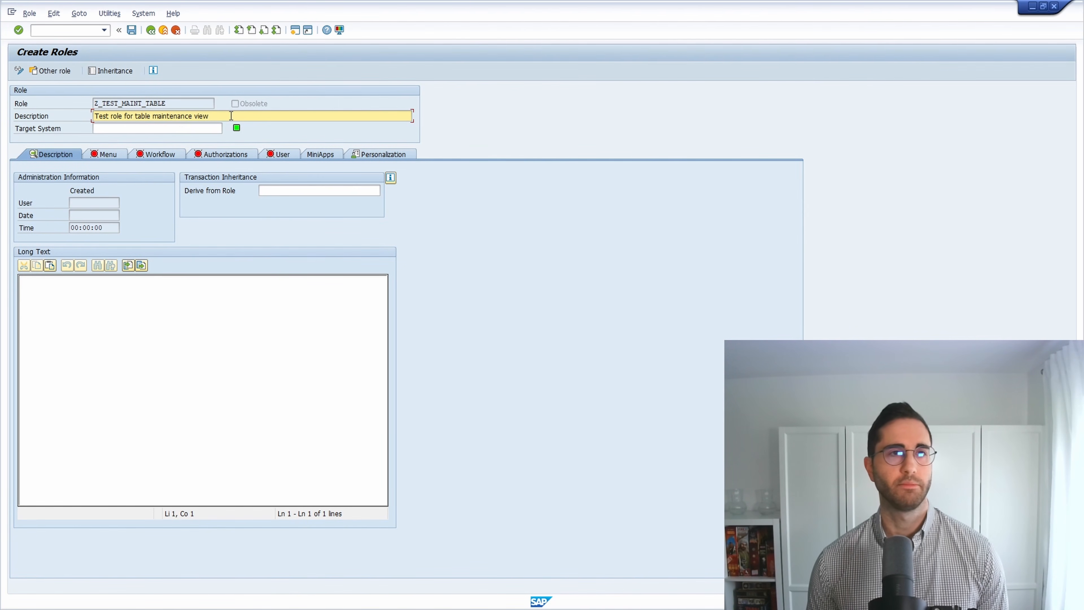
{"action": "left_click", "coordinate": [132, 32]}
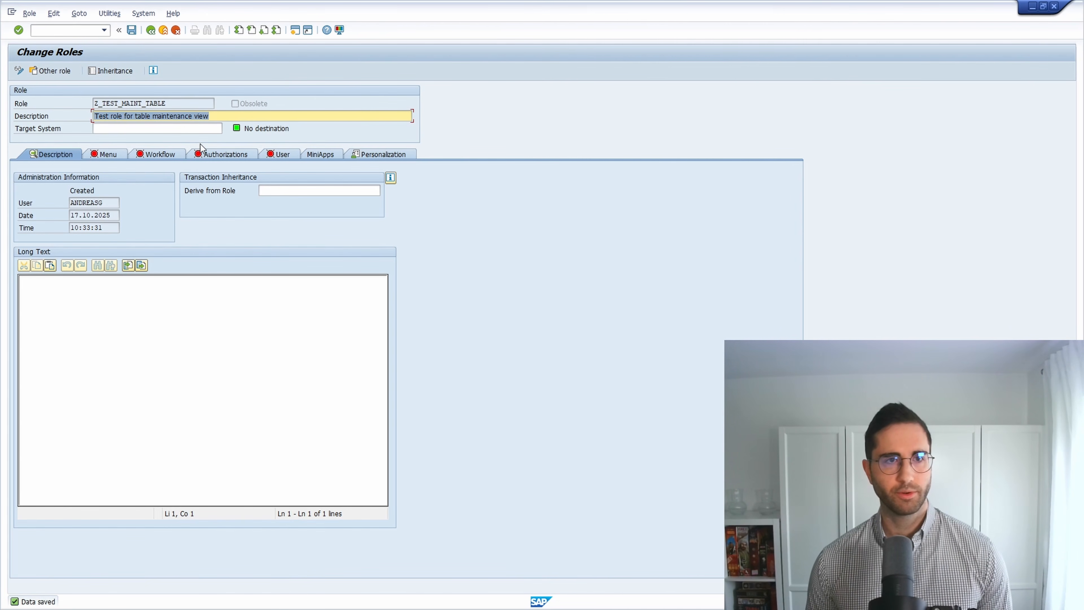
Open the role's authorization data for changing, without applying an authorization template
{"action": "left_click", "coordinate": [219, 161]}
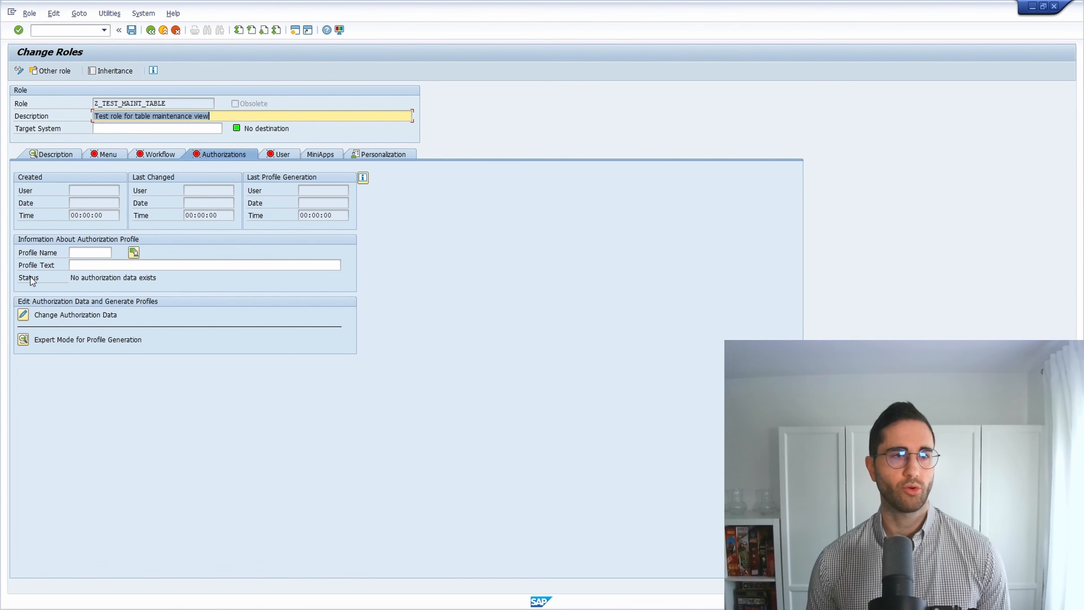
{"action": "left_click", "coordinate": [24, 316]}
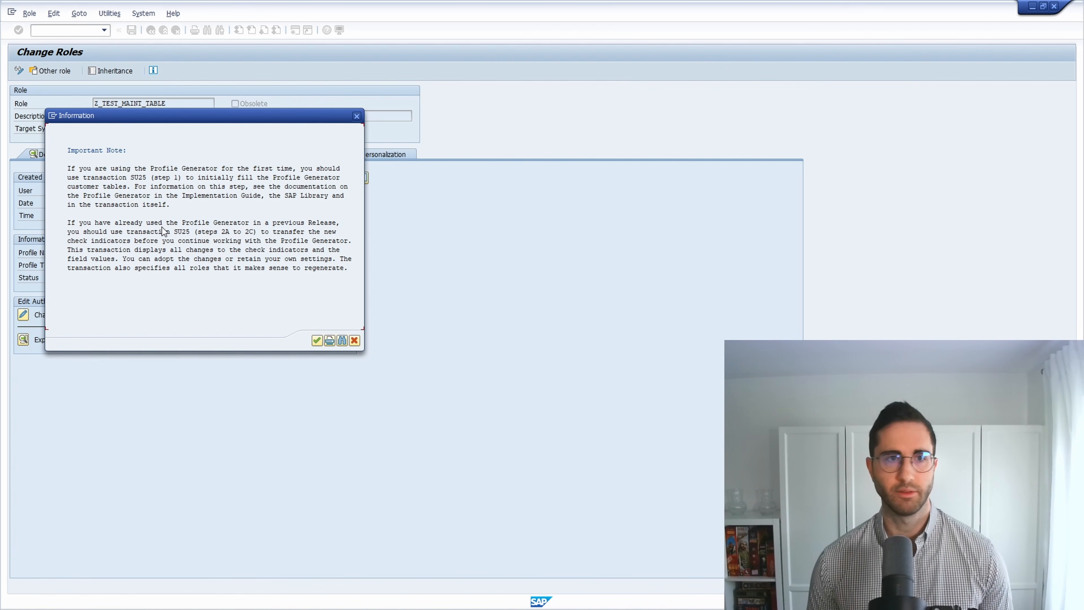
{"action": "left_click", "coordinate": [318, 340]}
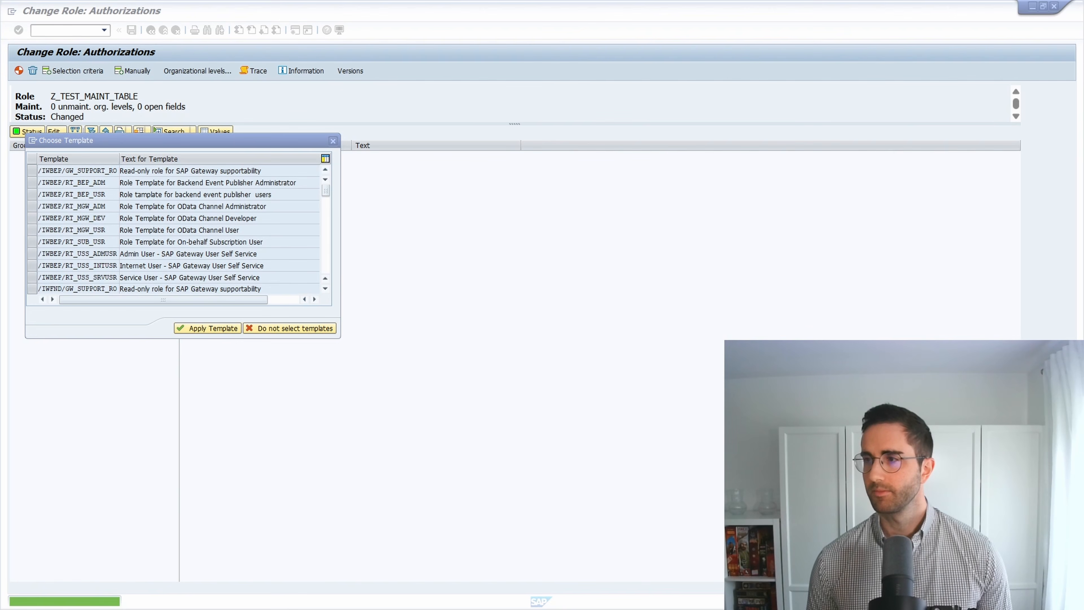
{"action": "left_click", "coordinate": [334, 141]}
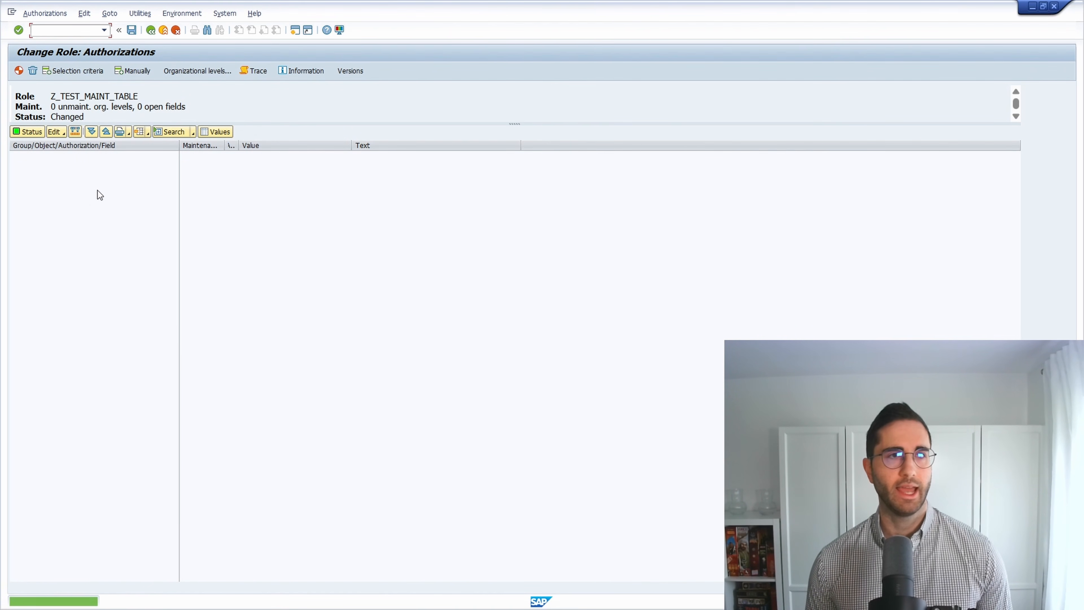
Manually add the authorization object S_TCODE to the role's authorizations
{"action": "left_click", "coordinate": [131, 71]}
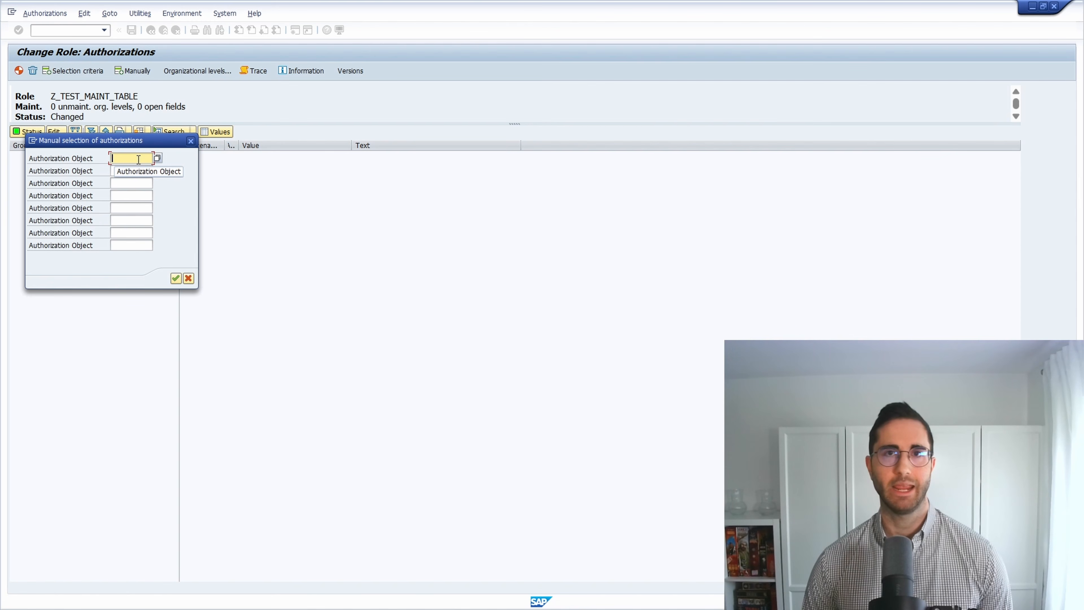
{"action": "type", "text": "S_"}
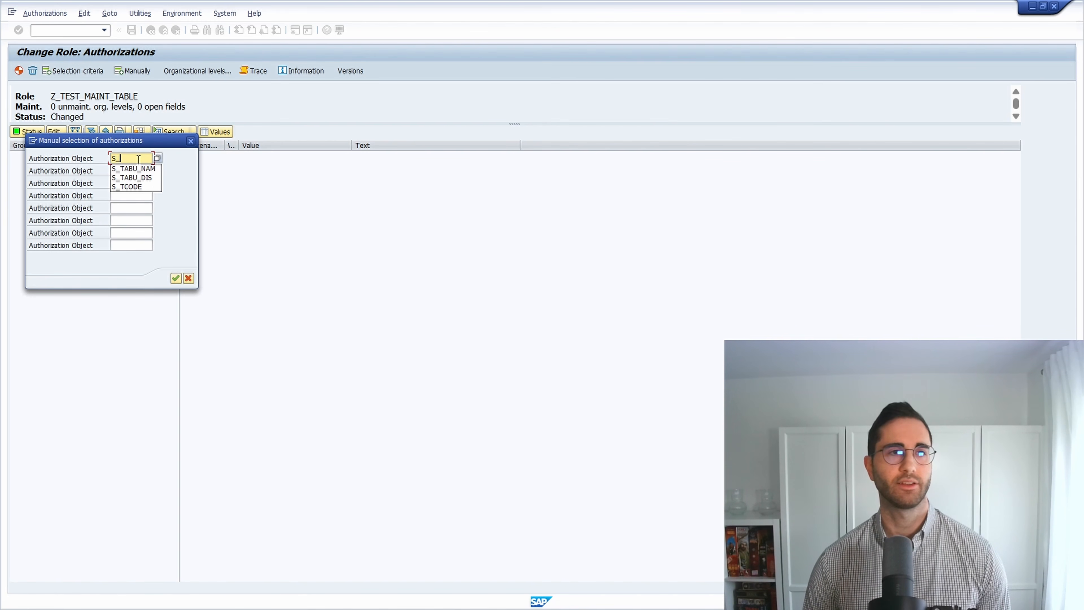
{"action": "type", "text": "TCODE"}
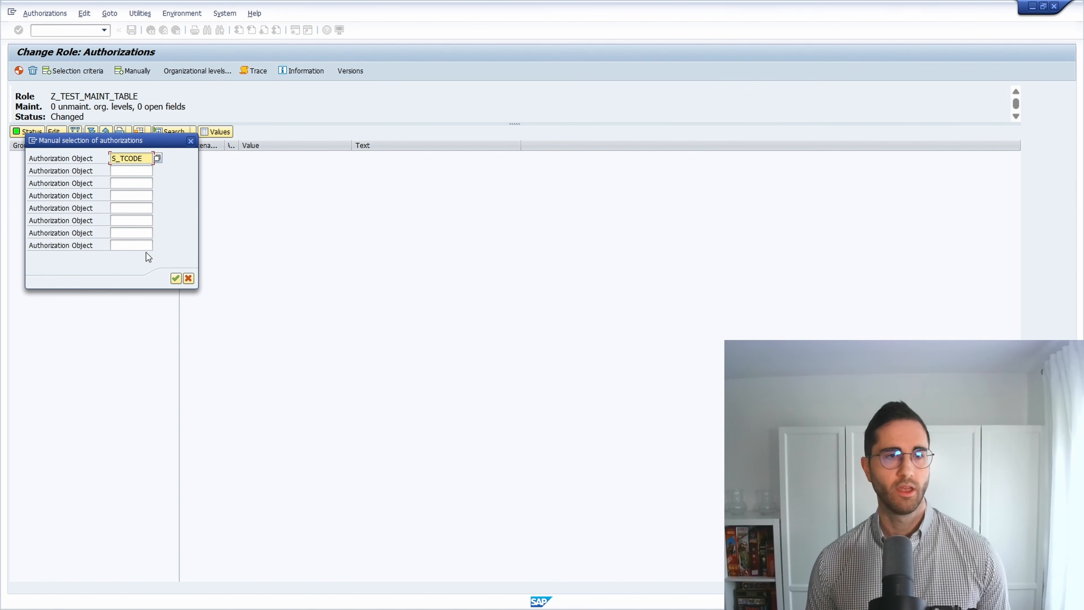
{"action": "left_click", "coordinate": [176, 278]}
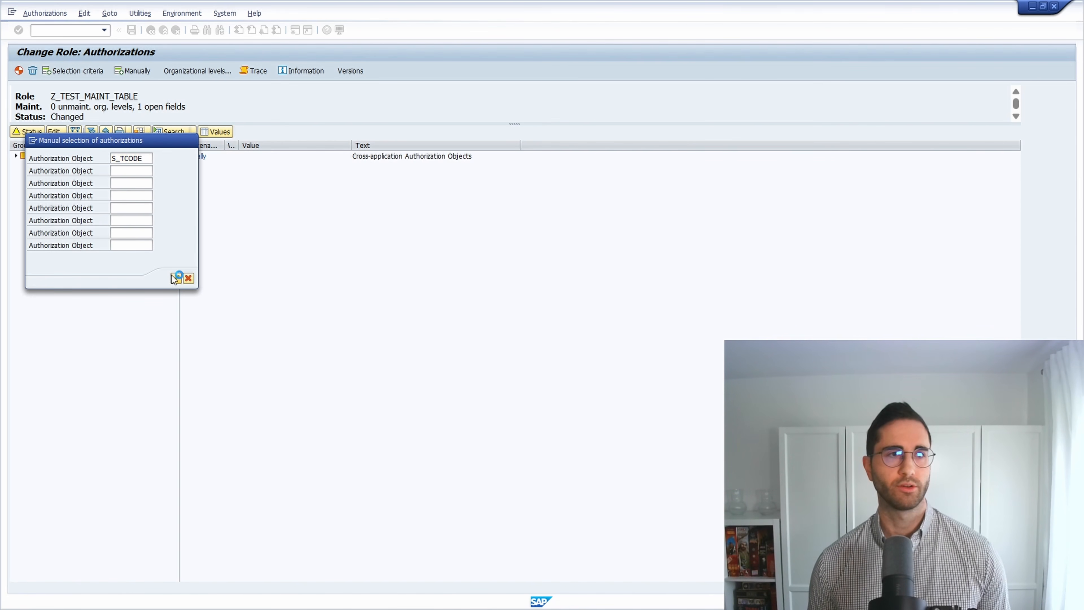
Expand the S_TCODE authorization and set its transaction code field TCD to SM30
{"action": "left_click", "coordinate": [16, 155]}
{"action": "left_click", "coordinate": [25, 166]}
{"action": "left_click", "coordinate": [34, 177]}
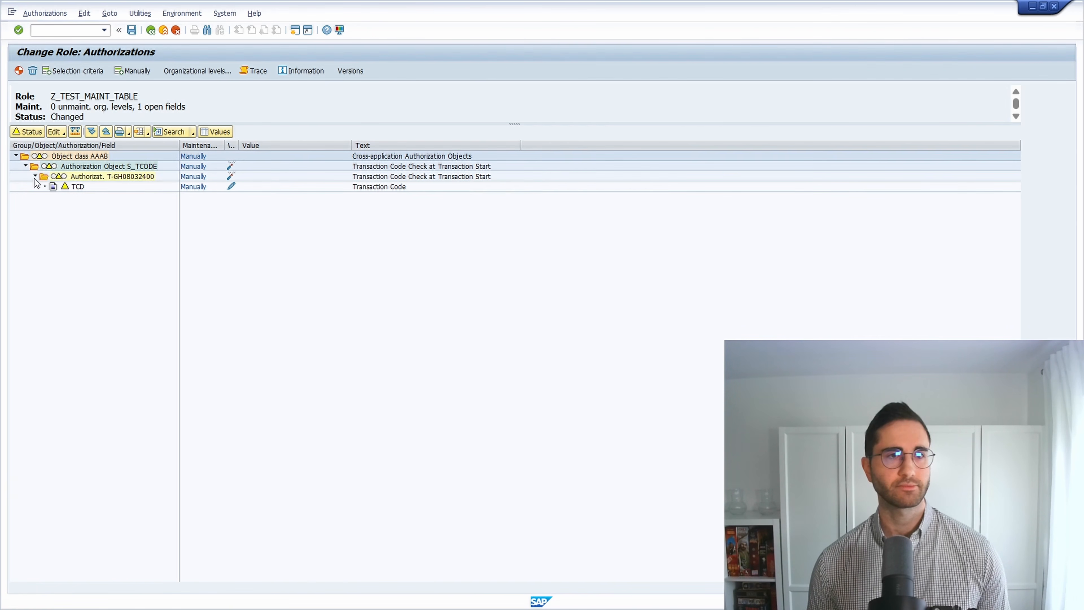
{"action": "left_click", "coordinate": [231, 186]}
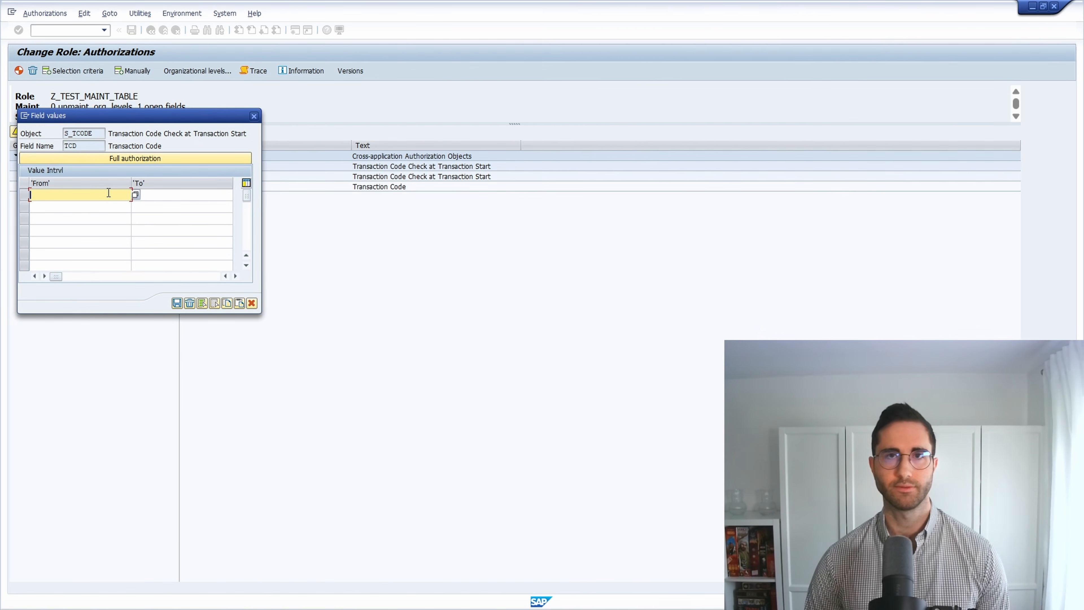
{"action": "type", "text": "SM30"}
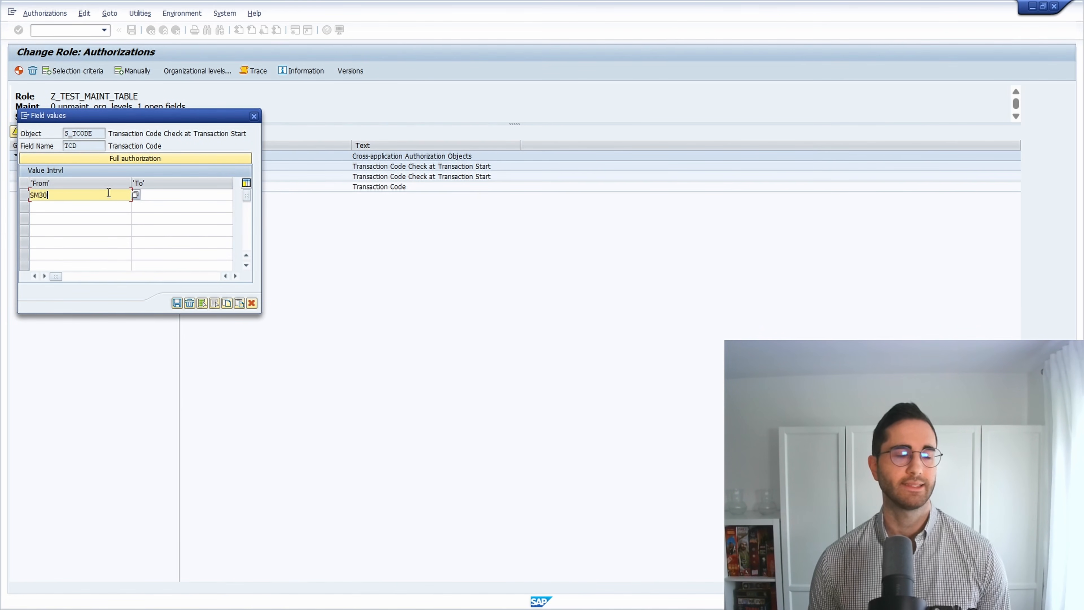
{"action": "left_click", "coordinate": [177, 302]}
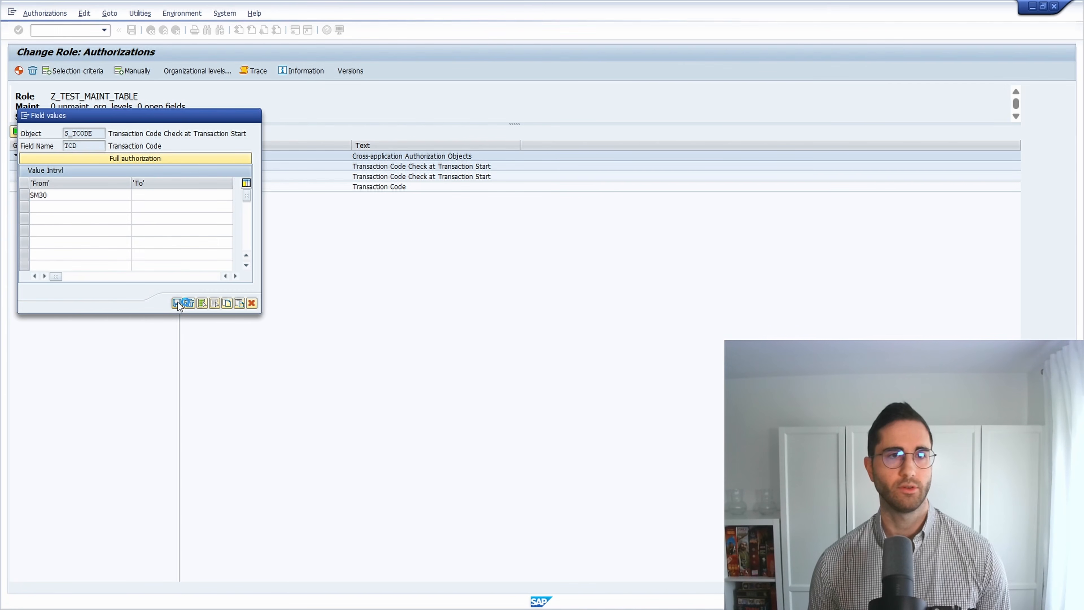
Generate the role's authorization profile with the proposed profile name and text, and return to the role's main screen
{"action": "left_click", "coordinate": [18, 71]}
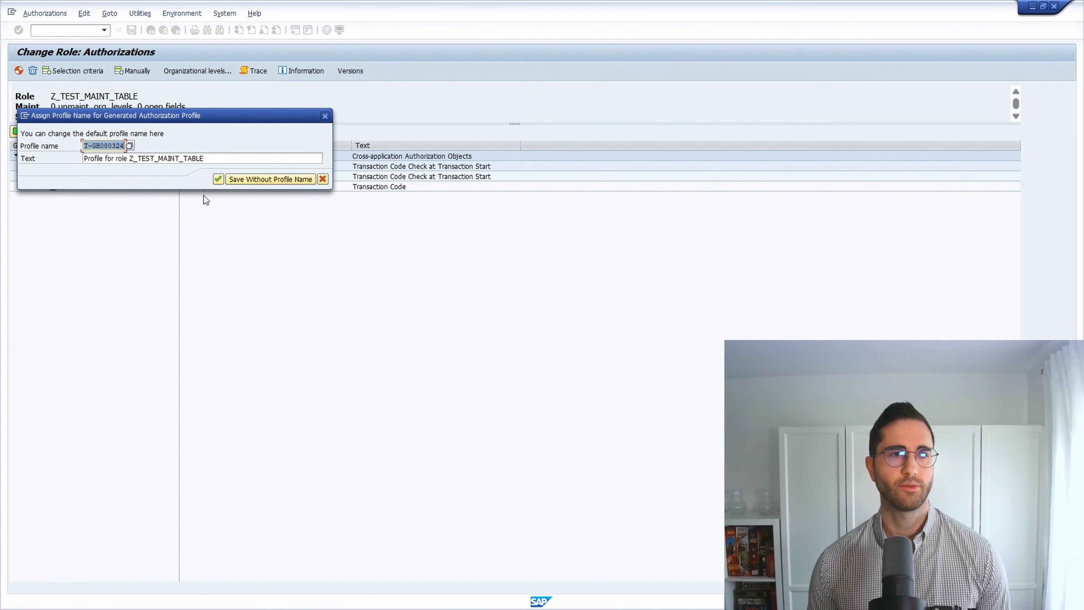
{"action": "left_click", "coordinate": [217, 180]}
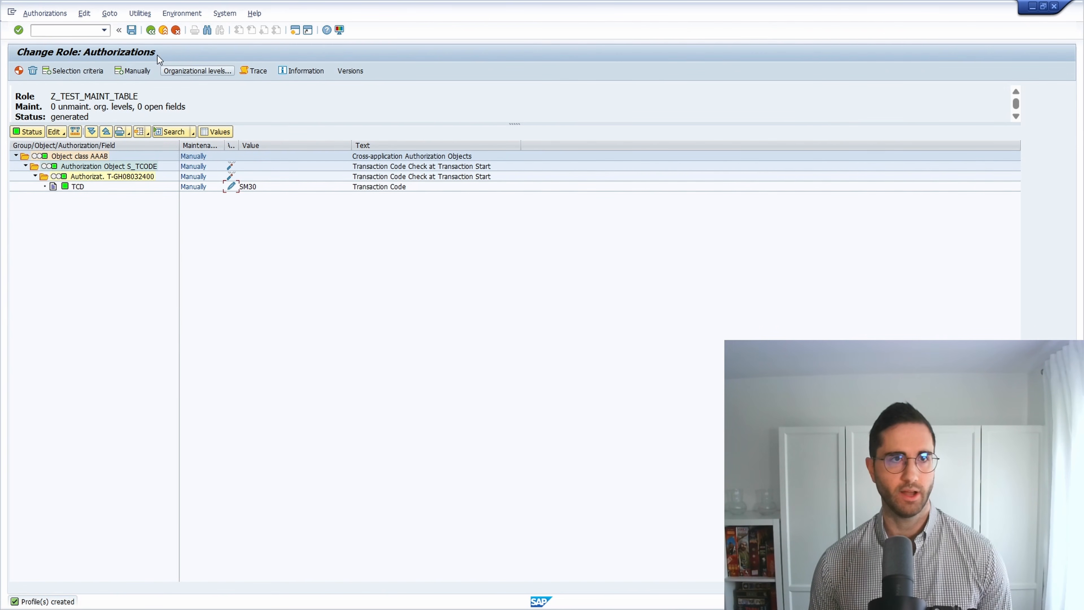
{"action": "left_click", "coordinate": [153, 33]}
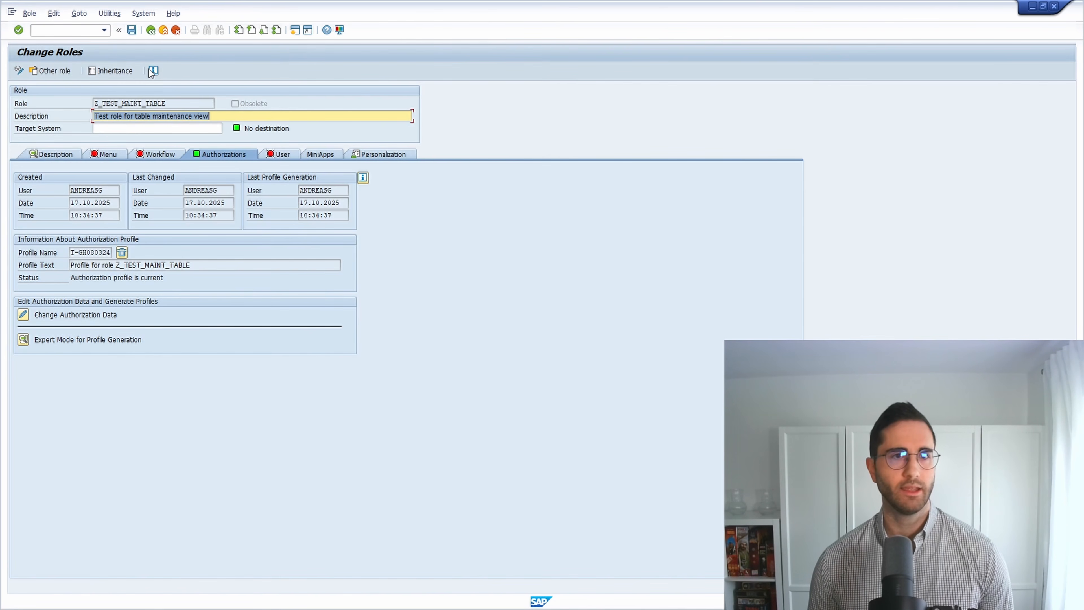
Assign the test user's ID to the role and save the user assignment
{"action": "left_click", "coordinate": [279, 161]}
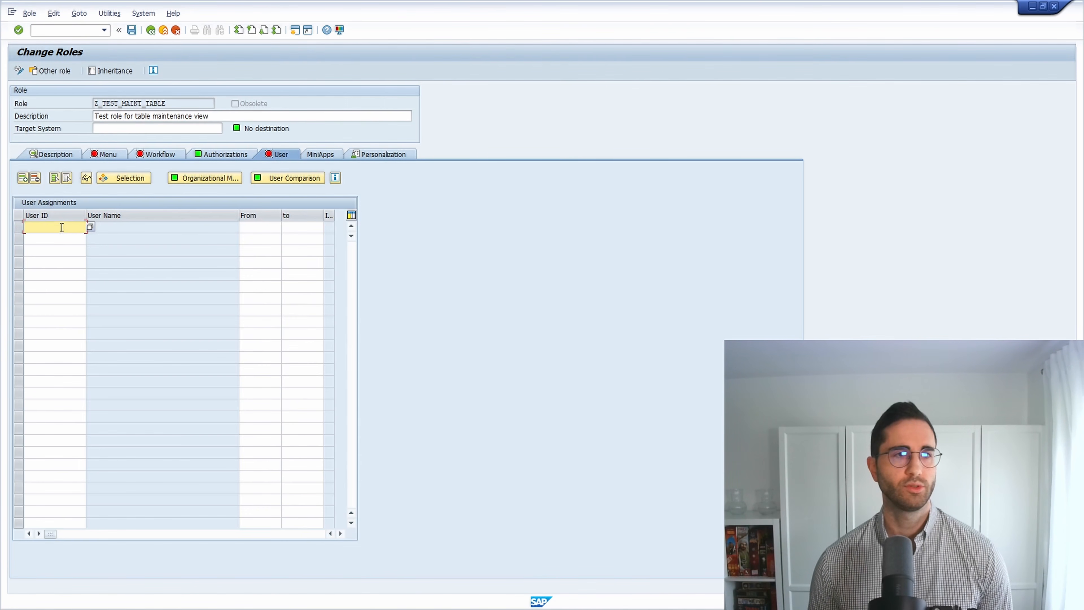
{"action": "type", "text": "AND"}
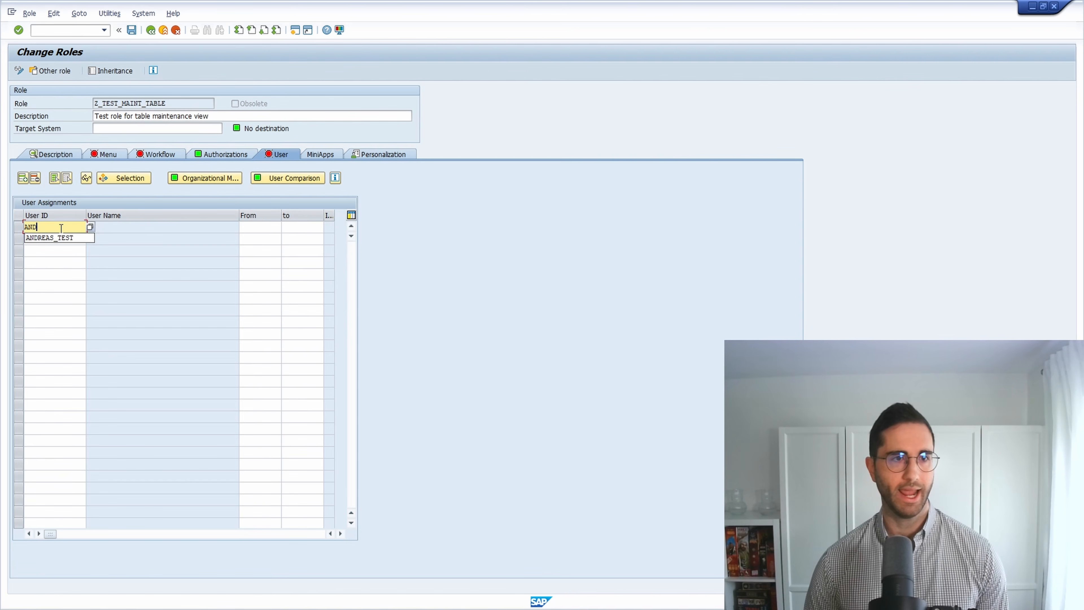
{"action": "left_click", "coordinate": [56, 238]}
{"action": "key", "text": "Return"}
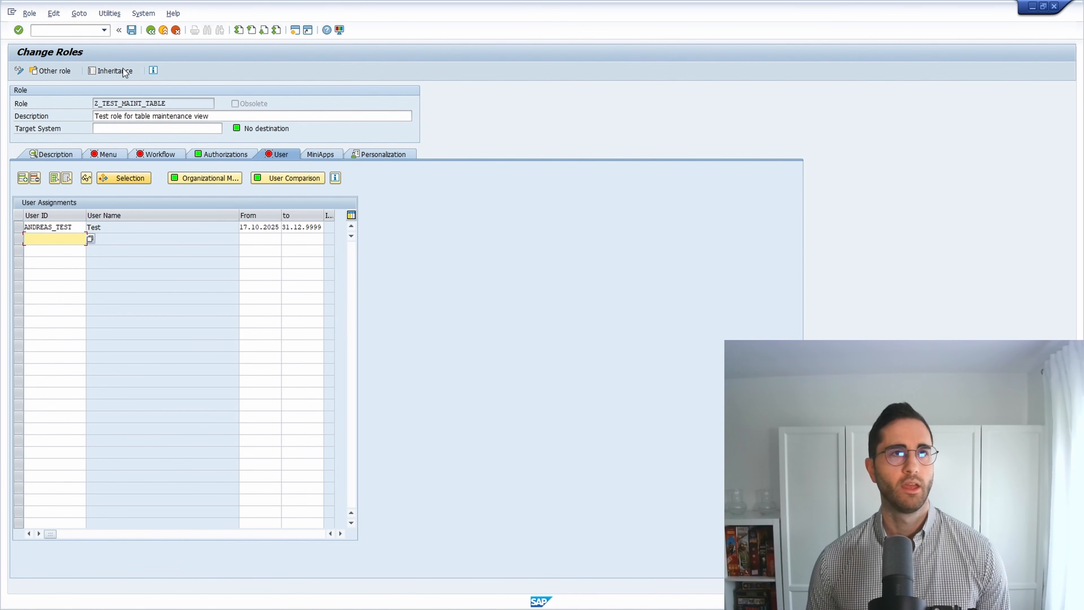
{"action": "left_click", "coordinate": [131, 30]}
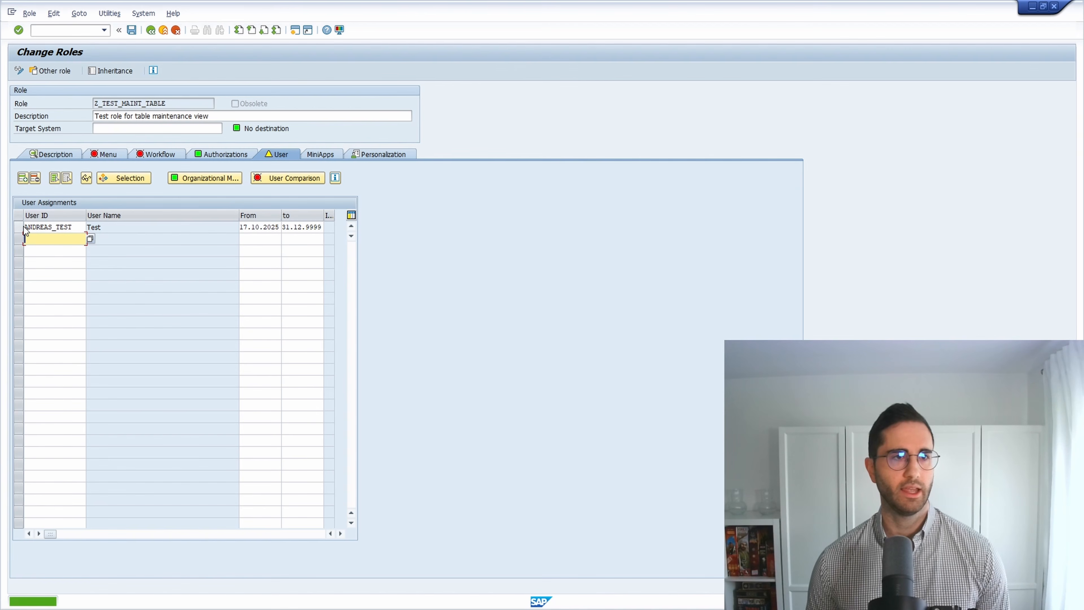
Run the complete user master comparison for the role and save the role
{"action": "left_click", "coordinate": [286, 177]}
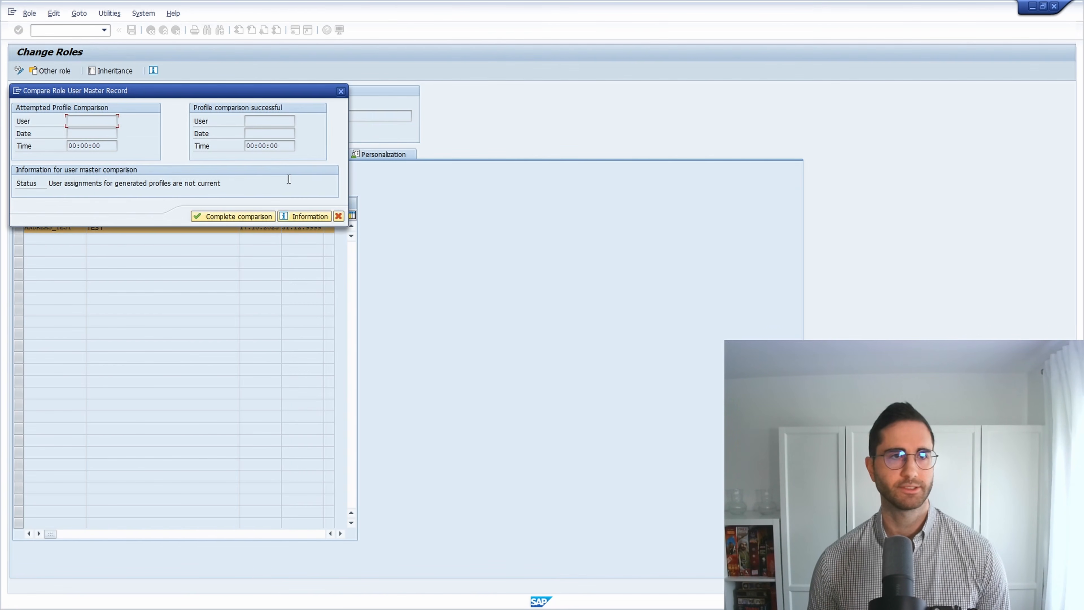
{"action": "left_click", "coordinate": [230, 216]}
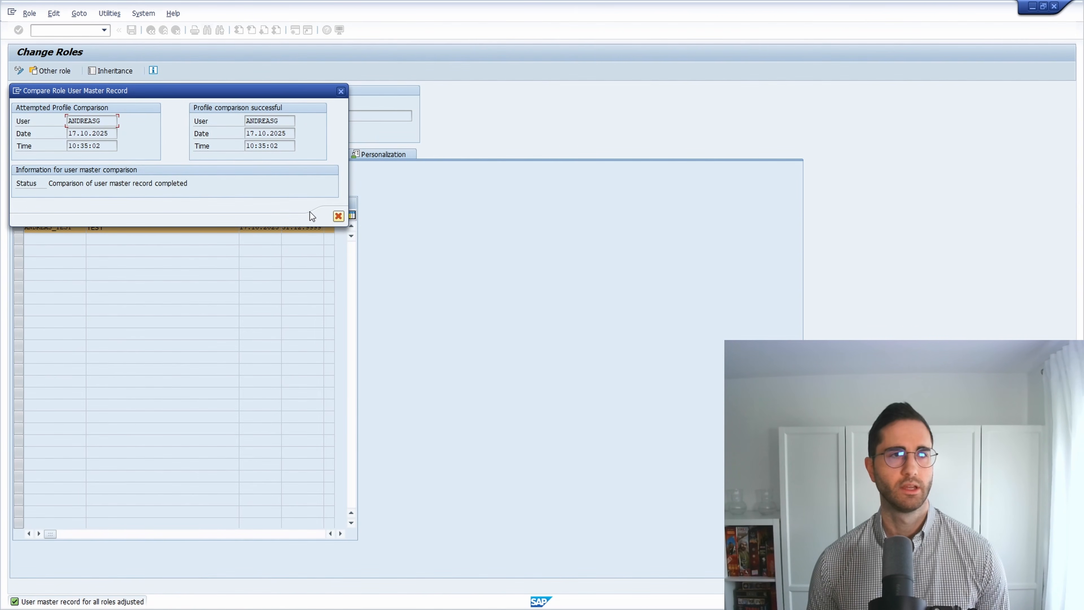
{"action": "left_click", "coordinate": [338, 216]}
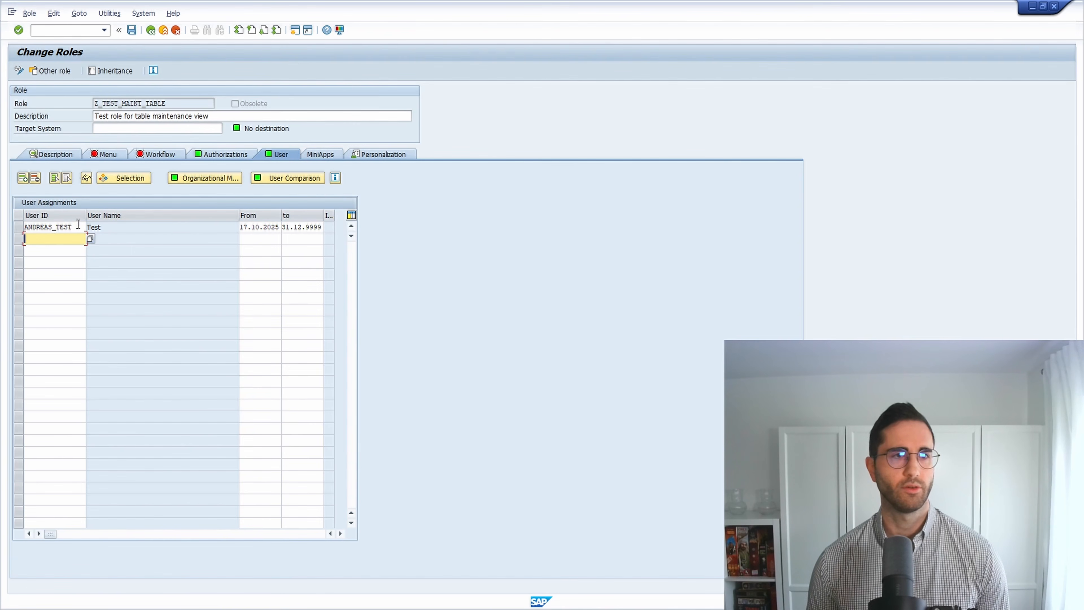
{"action": "left_click", "coordinate": [131, 30]}
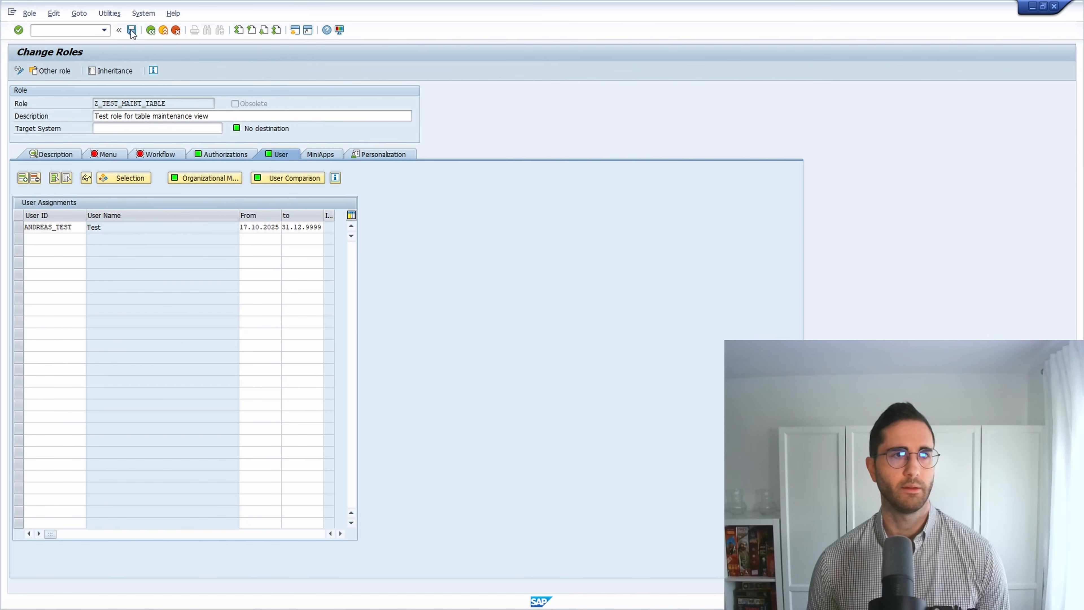
Switch to the test user's SAP session and start transaction SM30
{"action": "left_click", "coordinate": [151, 30]}
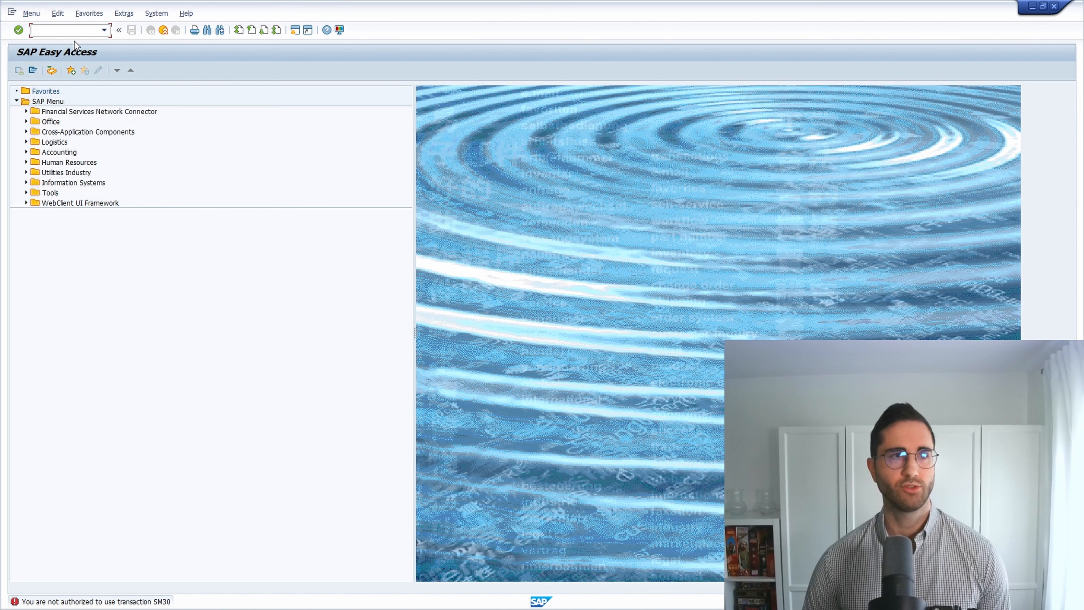
{"action": "left_click", "coordinate": [75, 30]}
{"action": "type", "text": "SM30"}
{"action": "key", "text": "Return"}
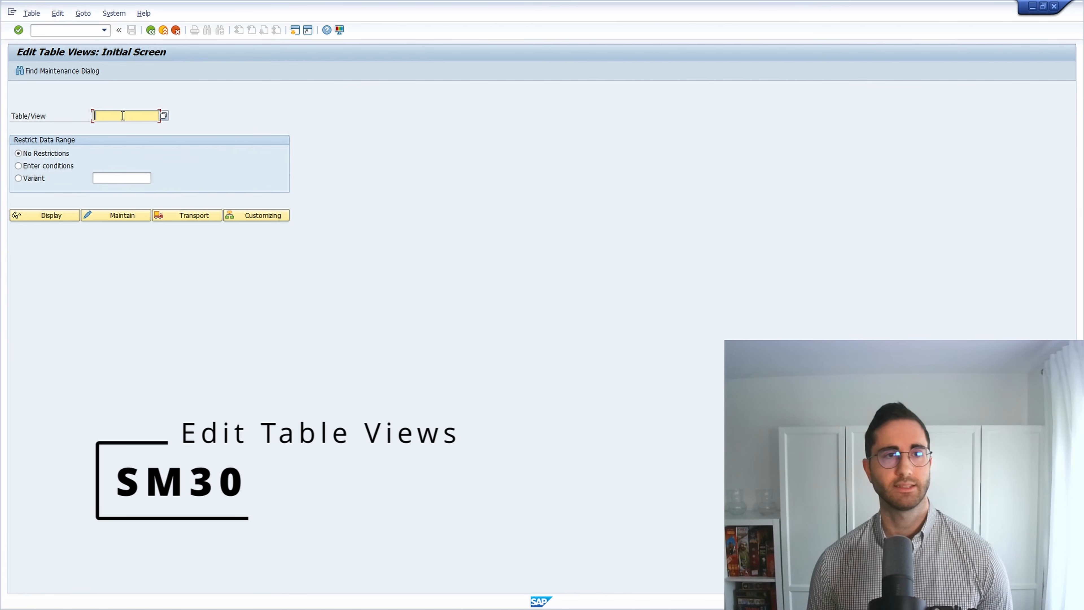
Enter ZTEST_AGENTS as the table/view and try to open it for display and for maintenance
{"action": "type", "text": "ZTEST"}
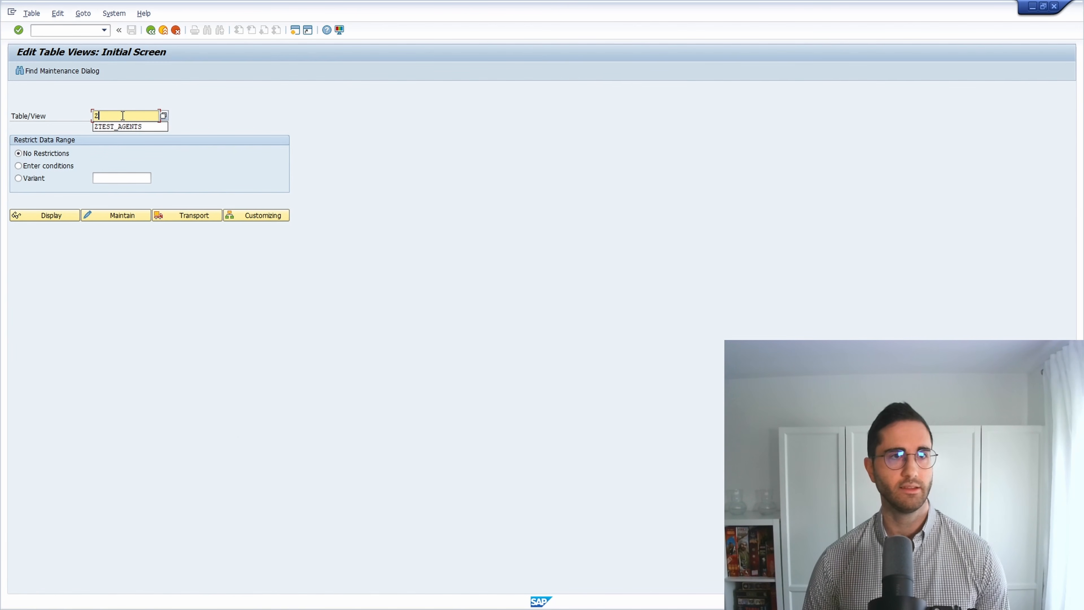
{"action": "left_click", "coordinate": [119, 127]}
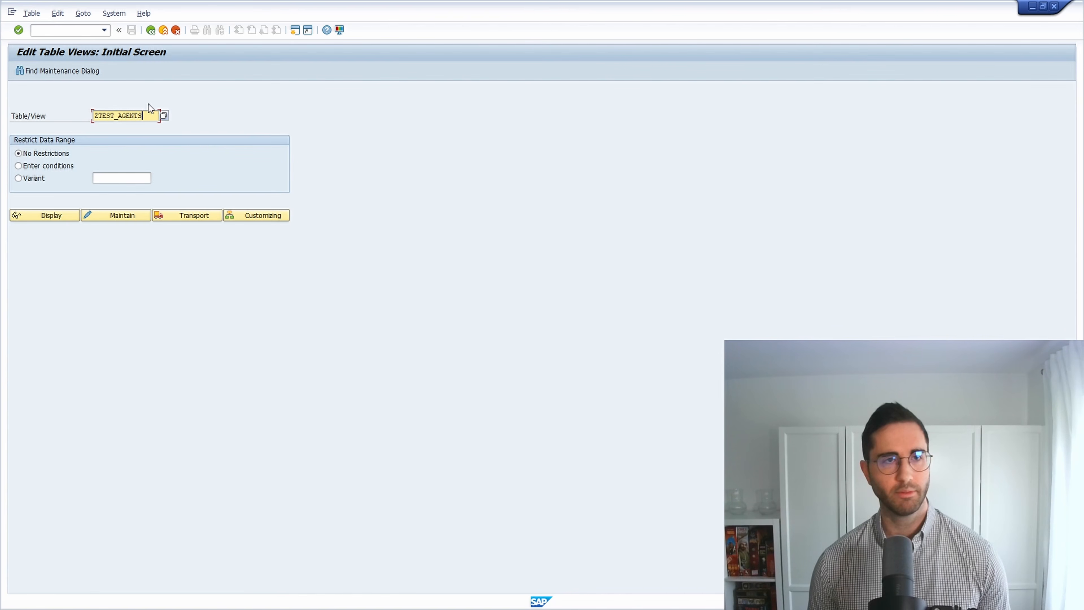
{"action": "left_click", "coordinate": [56, 214]}
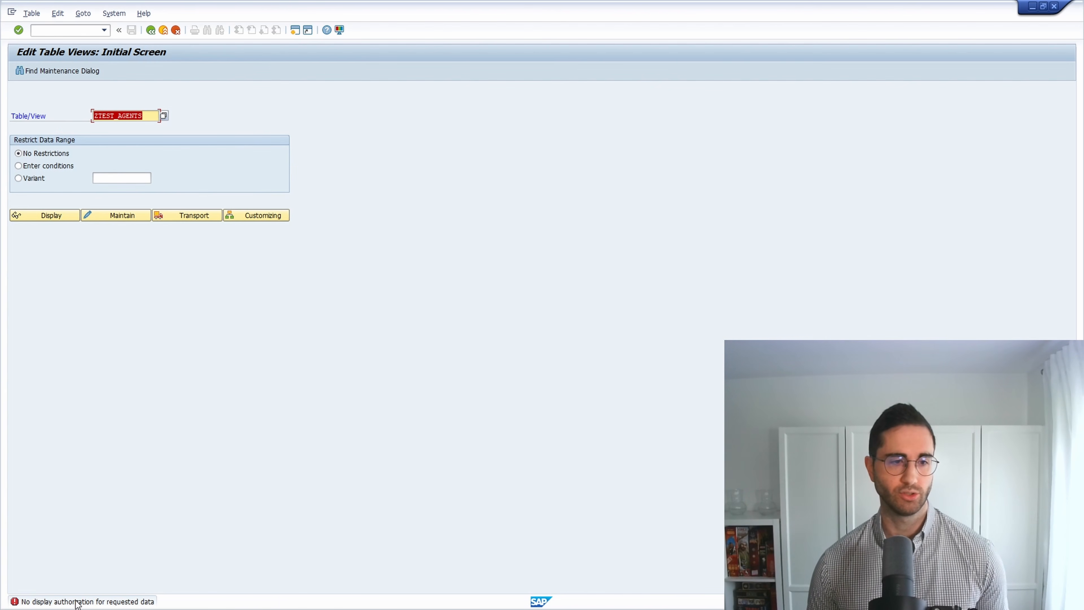
{"action": "left_click", "coordinate": [132, 212]}
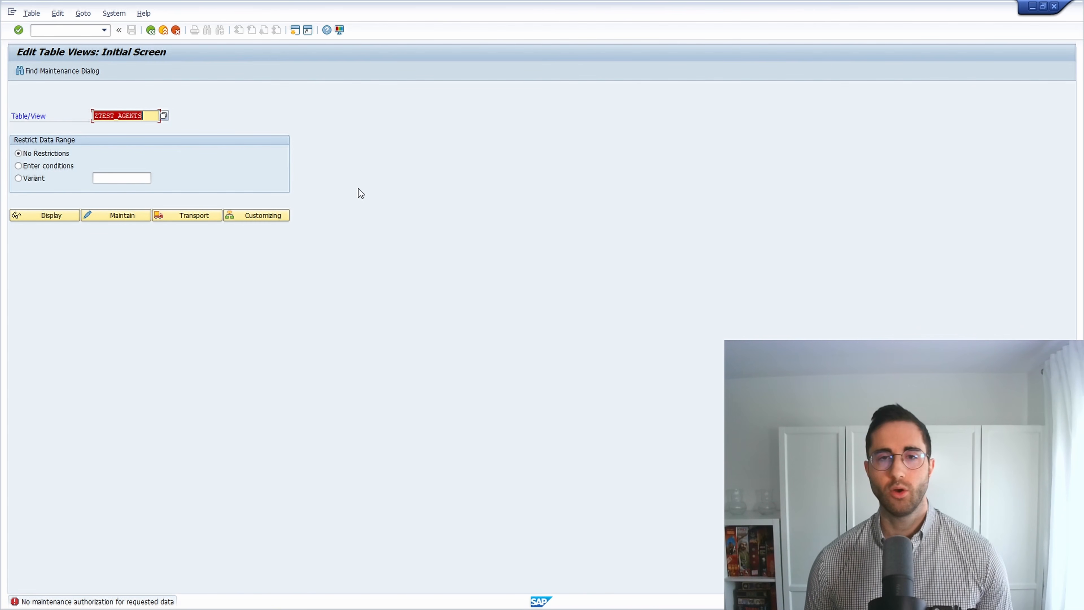
Return to the role maintenance session, open the role's authorization data for changing and expand object class AAAB
{"action": "key", "text": "alt+Tab"}
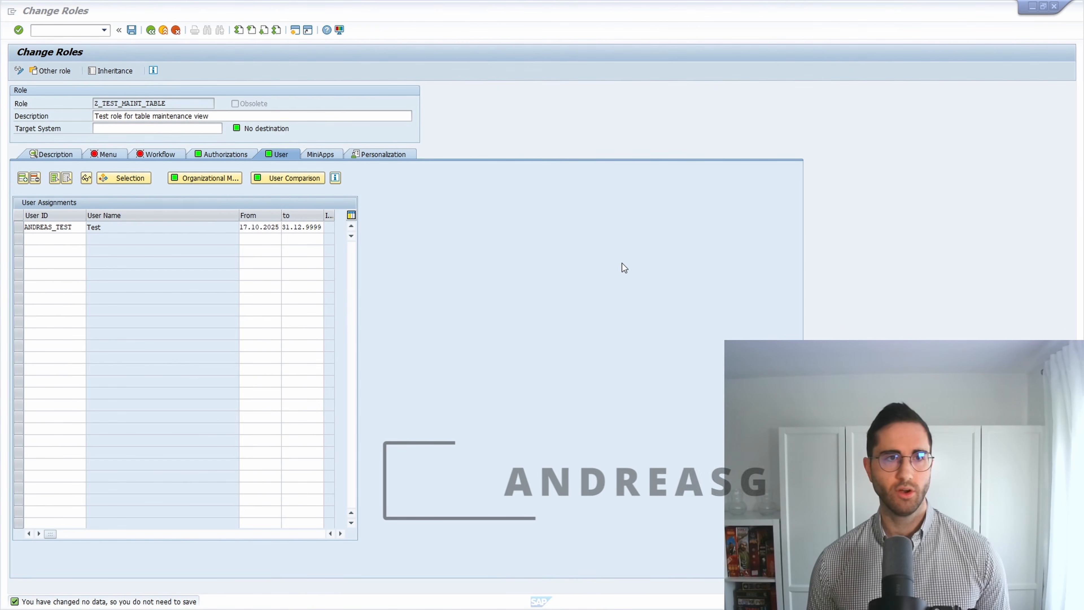
{"action": "left_click", "coordinate": [621, 263]}
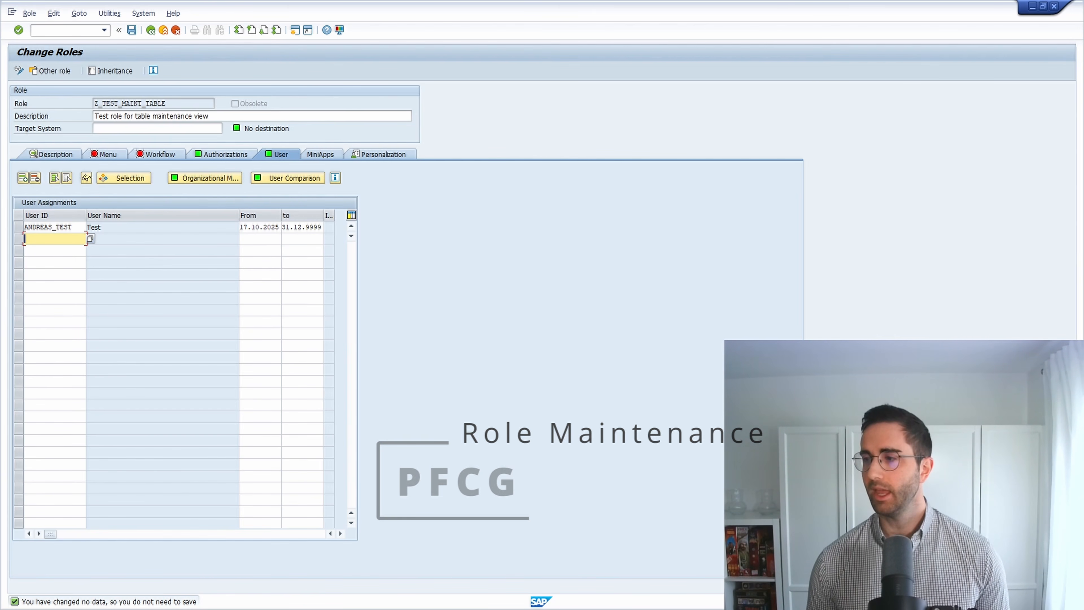
{"action": "key", "text": "alt+Tab"}
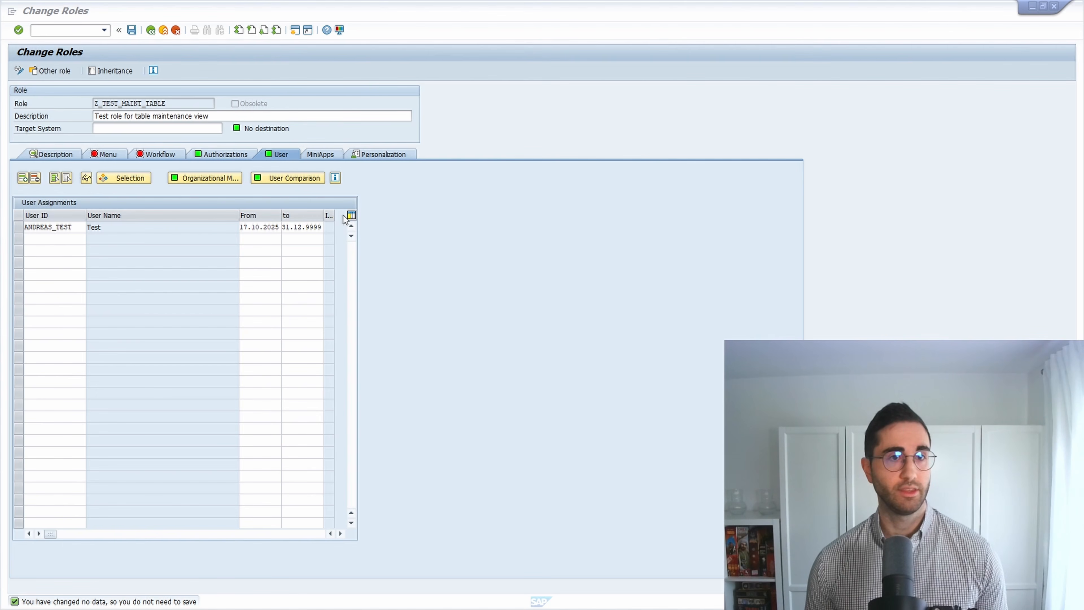
{"action": "left_click", "coordinate": [221, 156]}
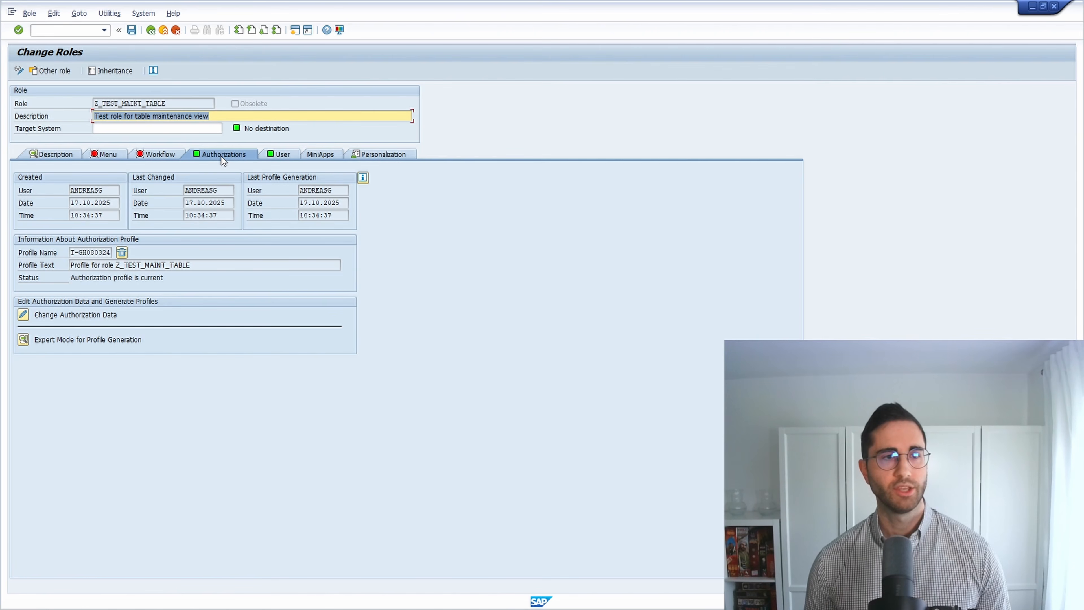
{"action": "left_click", "coordinate": [24, 316]}
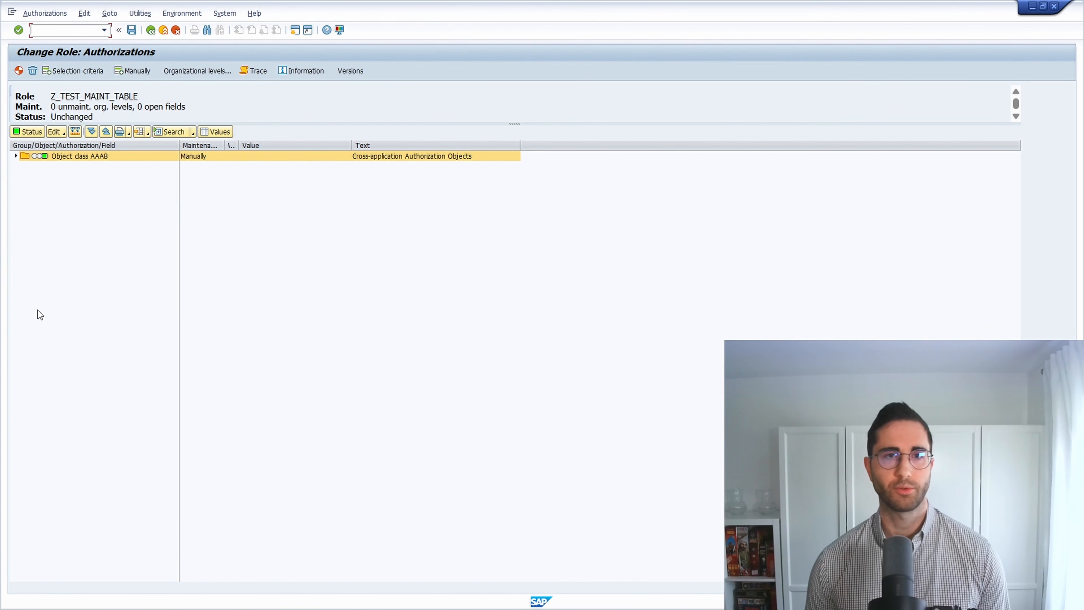
{"action": "left_click", "coordinate": [16, 155]}
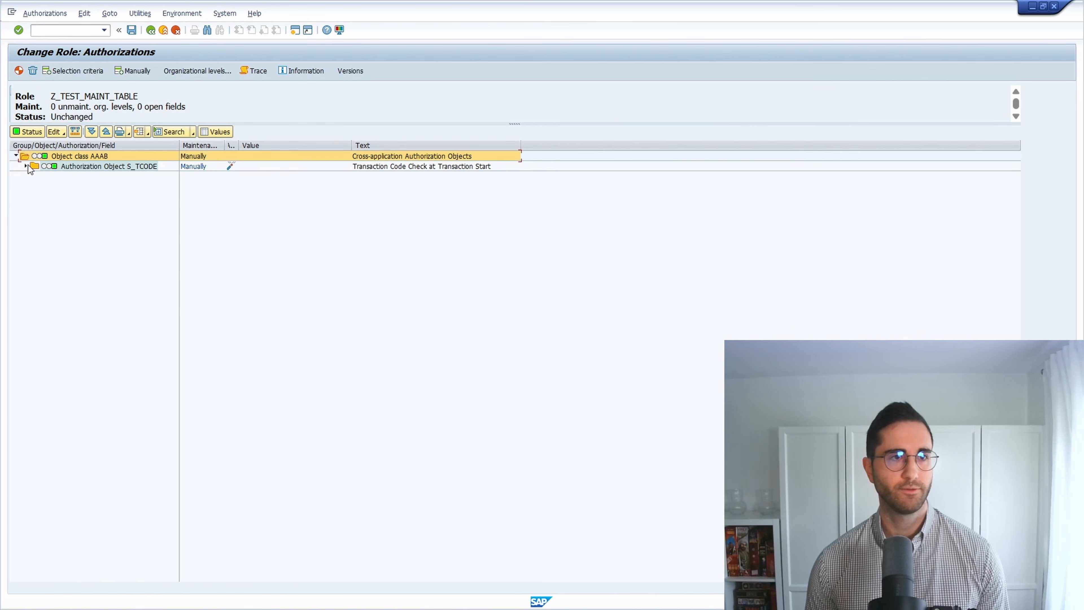
Manually add the authorization object S_TABU_NAM to the role's authorizations
{"action": "left_click", "coordinate": [132, 71]}
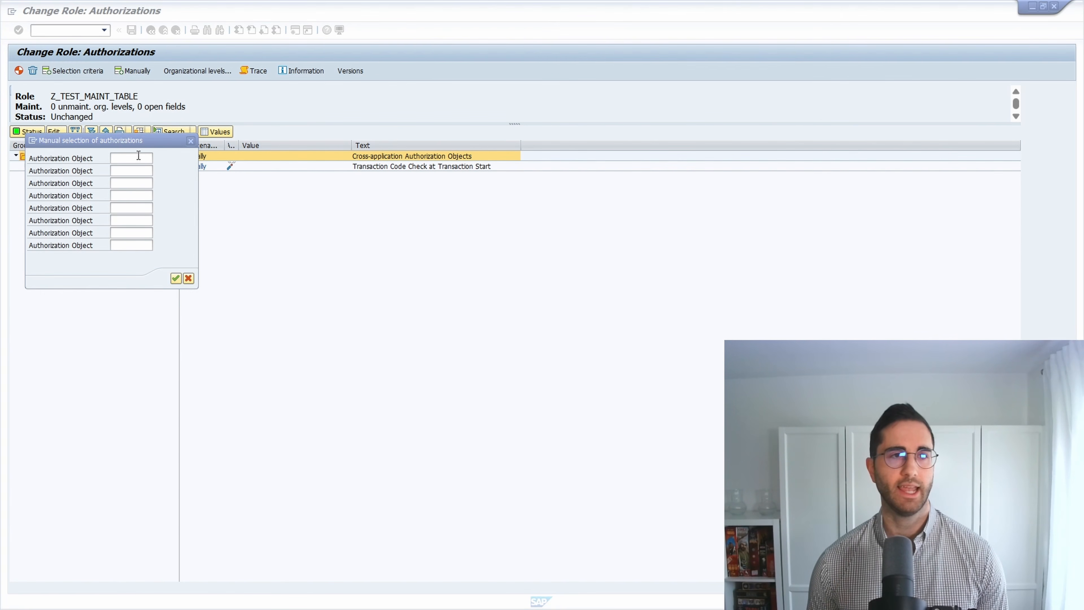
{"action": "left_click", "coordinate": [145, 164]}
{"action": "type", "text": "S_TABU_NAM"}
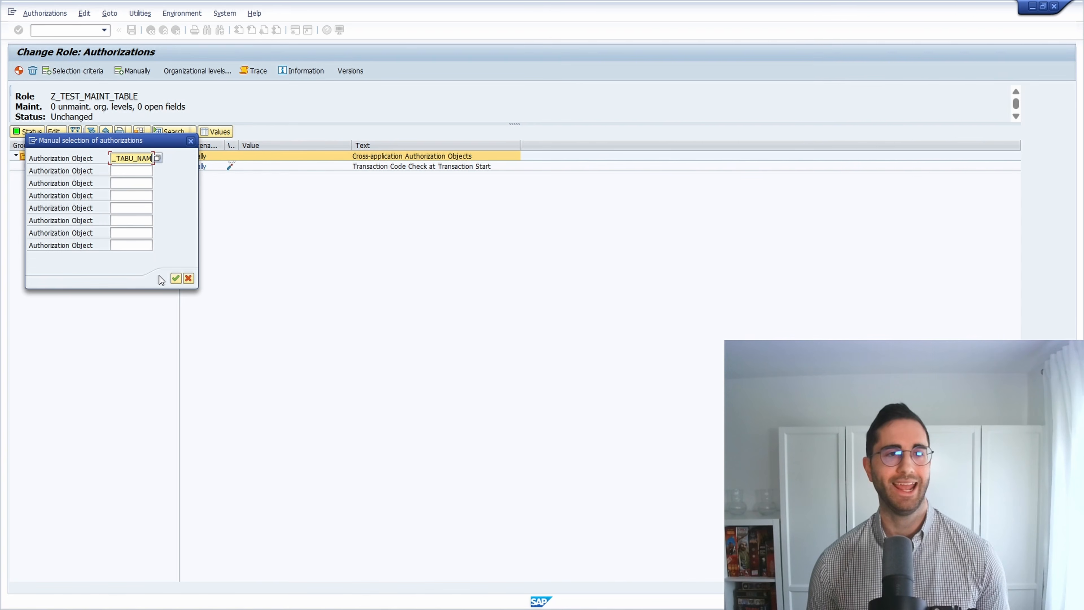
{"action": "left_click", "coordinate": [176, 280]}
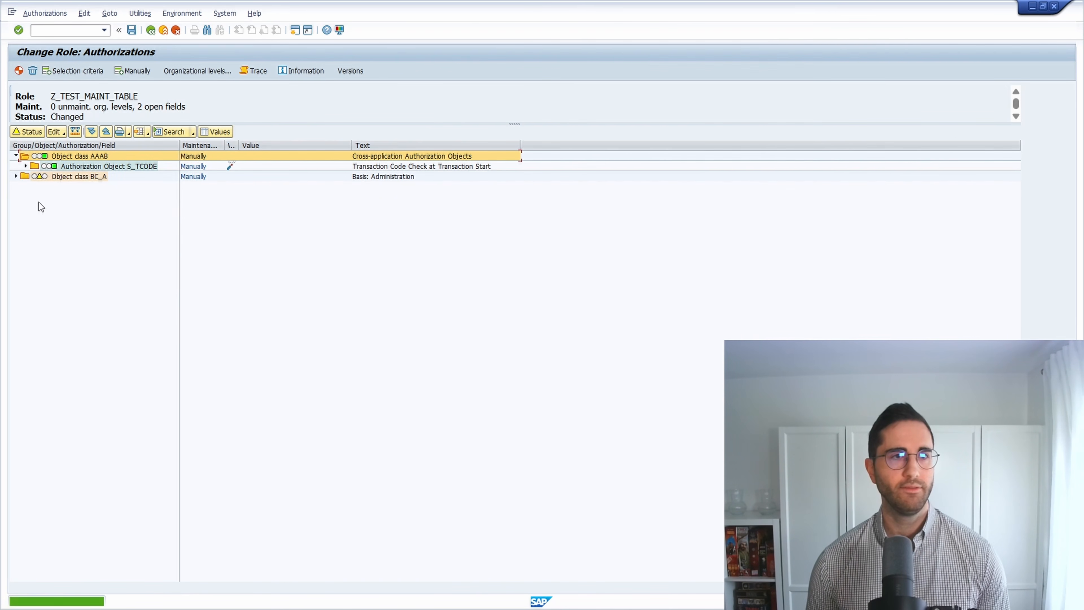
Expand the S_TABU_NAM authorization and set its activity field ACTVT to 02 Change and 03 Display
{"action": "left_click", "coordinate": [16, 177]}
{"action": "left_click", "coordinate": [26, 187]}
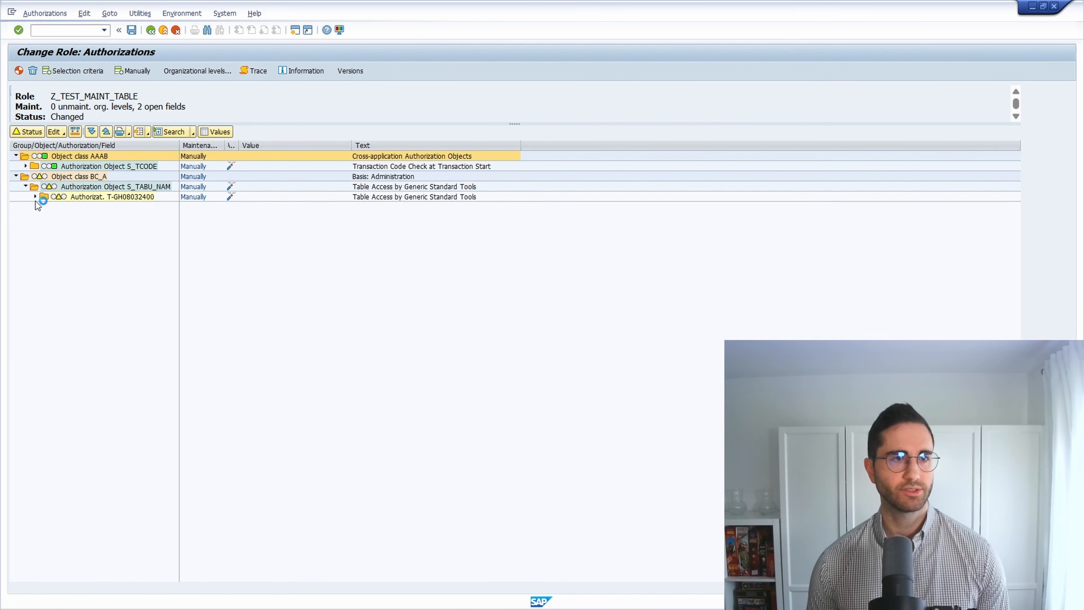
{"action": "left_click", "coordinate": [35, 197]}
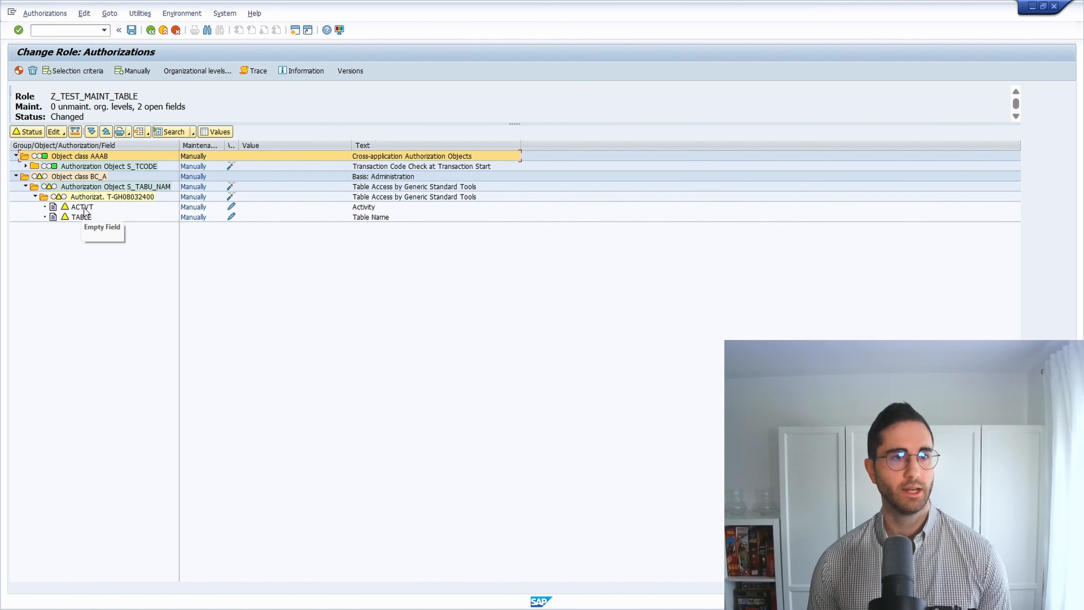
{"action": "left_click", "coordinate": [231, 207]}
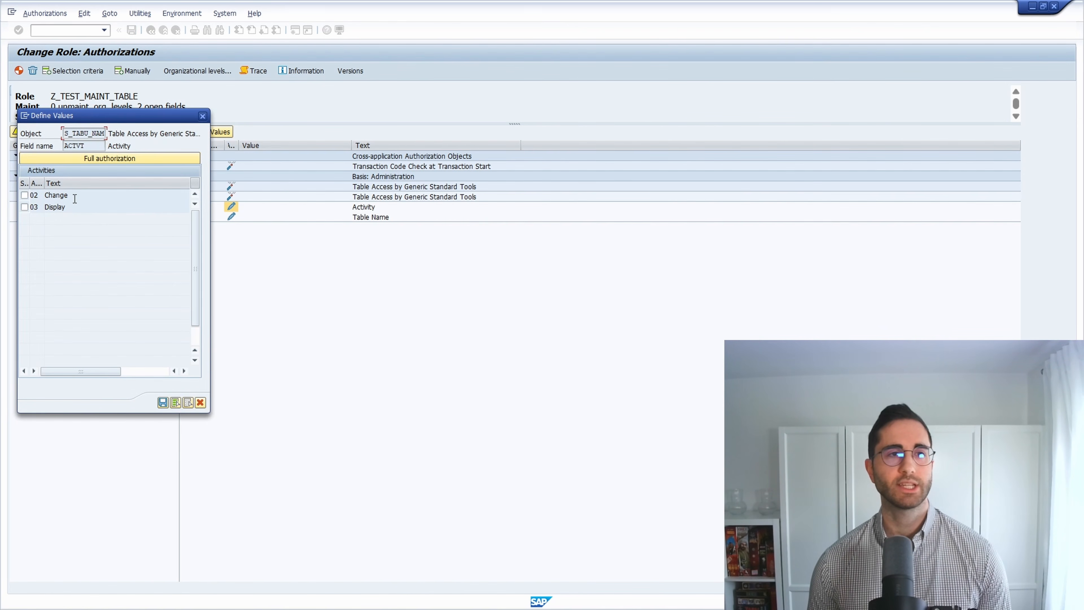
{"action": "left_click", "coordinate": [88, 207]}
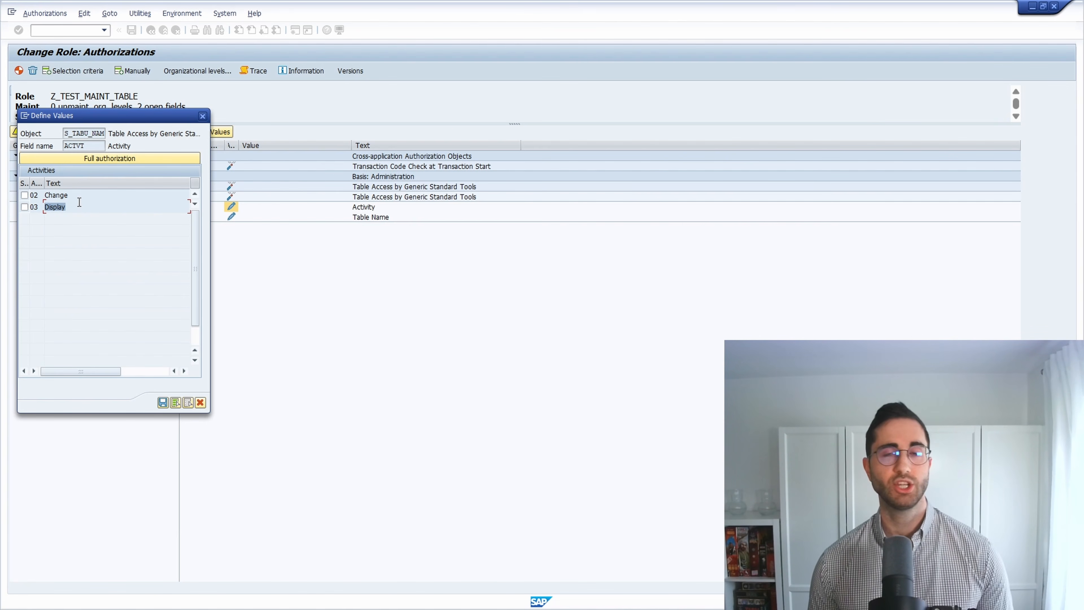
{"action": "left_click", "coordinate": [25, 195]}
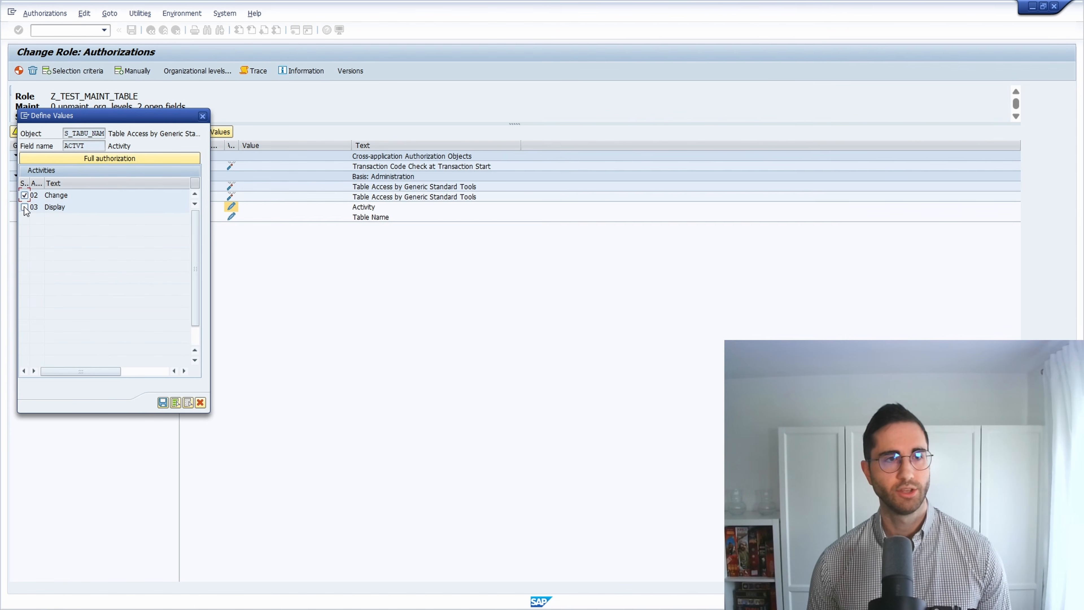
{"action": "left_click", "coordinate": [163, 402]}
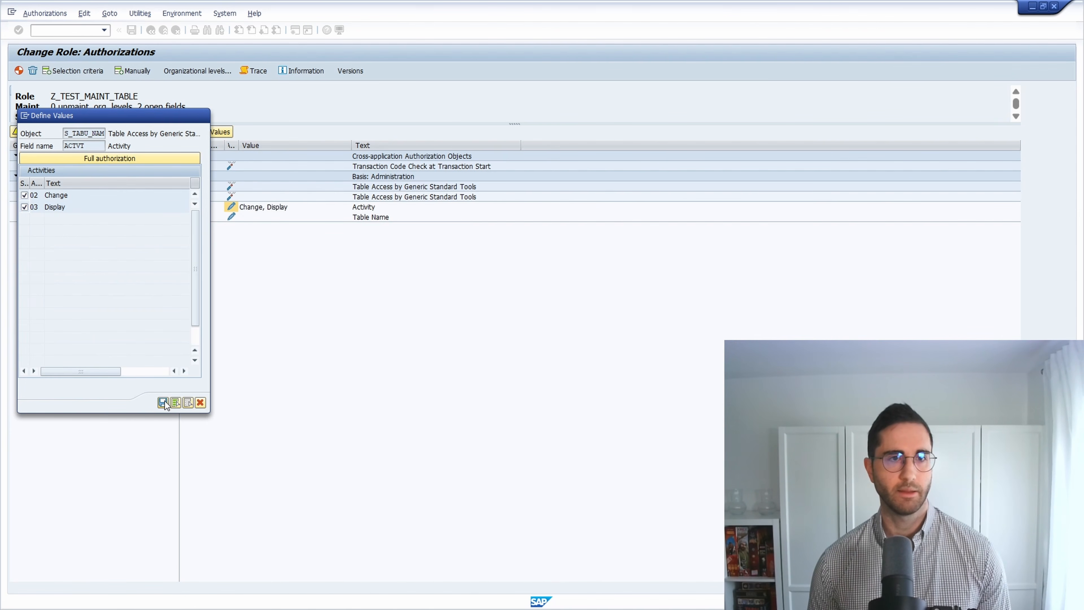
Set the S_TABU_NAM field TABLE to ZTEST_AGENTS and generate the role's authorization profile
{"action": "left_click", "coordinate": [231, 217]}
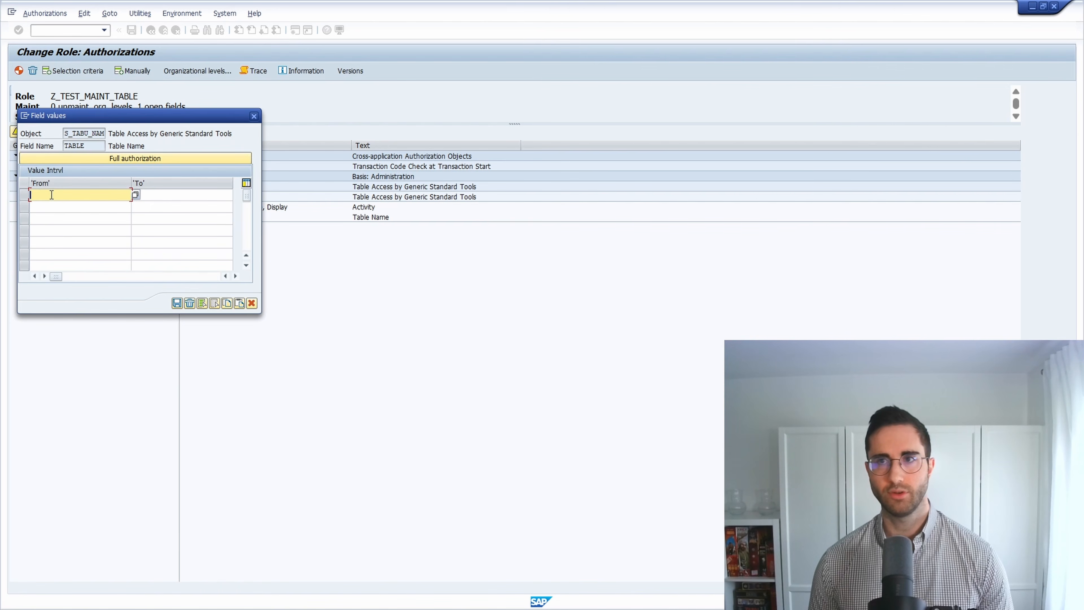
{"action": "key", "text": "alt+Tab"}
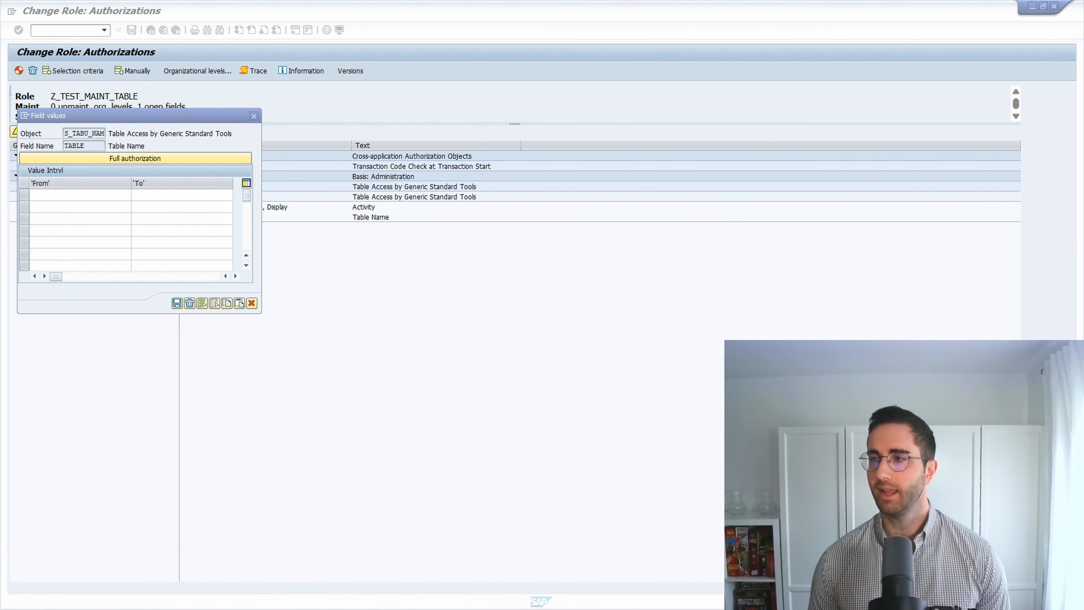
{"action": "key", "text": "alt+Tab"}
{"action": "type", "text": "ZTEST_AGENTS"}
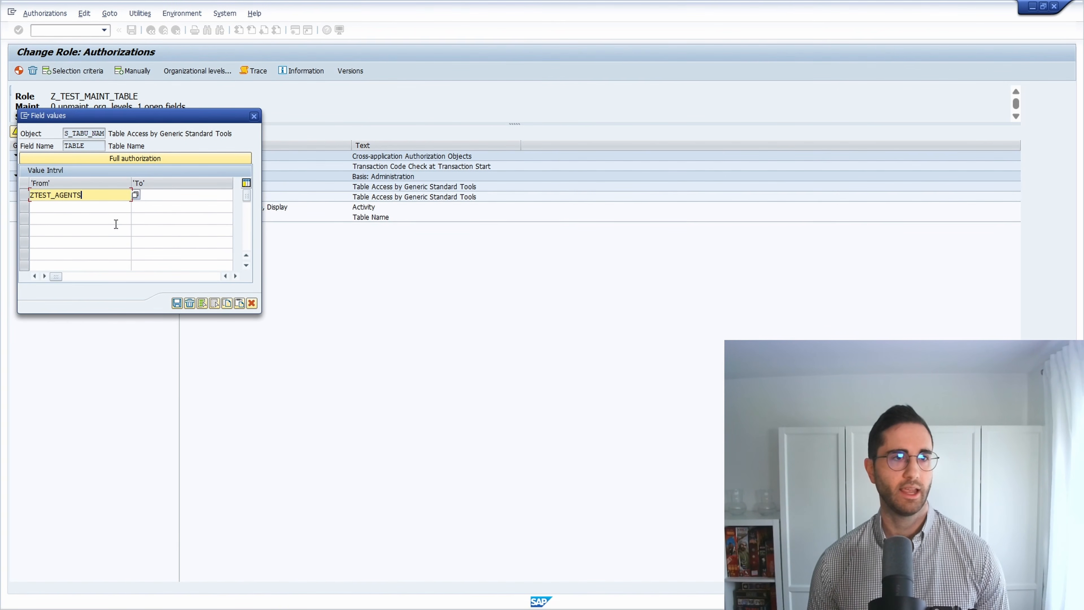
{"action": "left_click", "coordinate": [177, 303]}
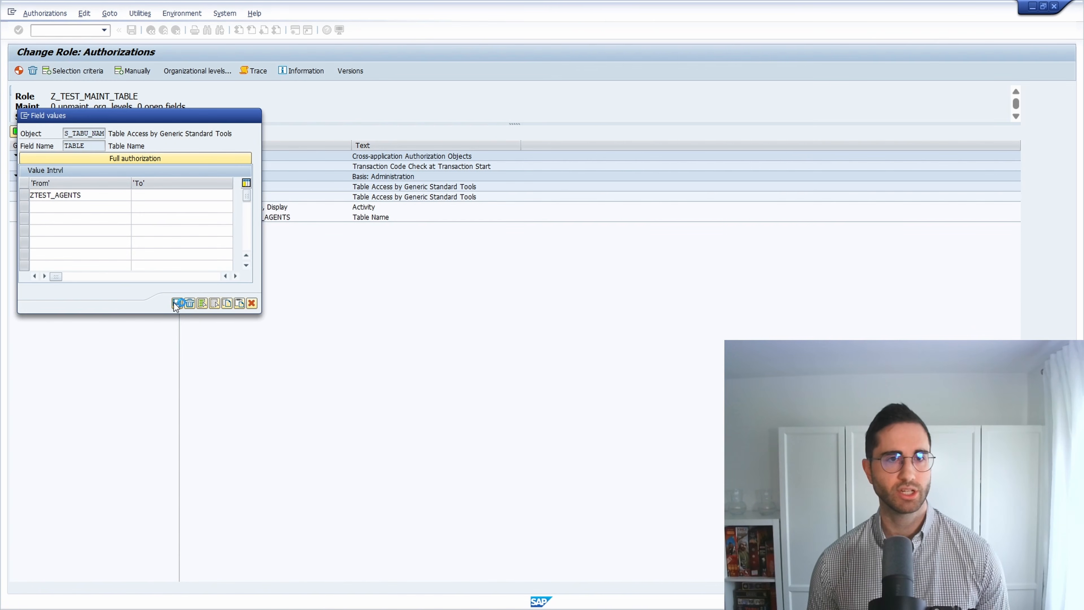
{"action": "left_click", "coordinate": [18, 71]}
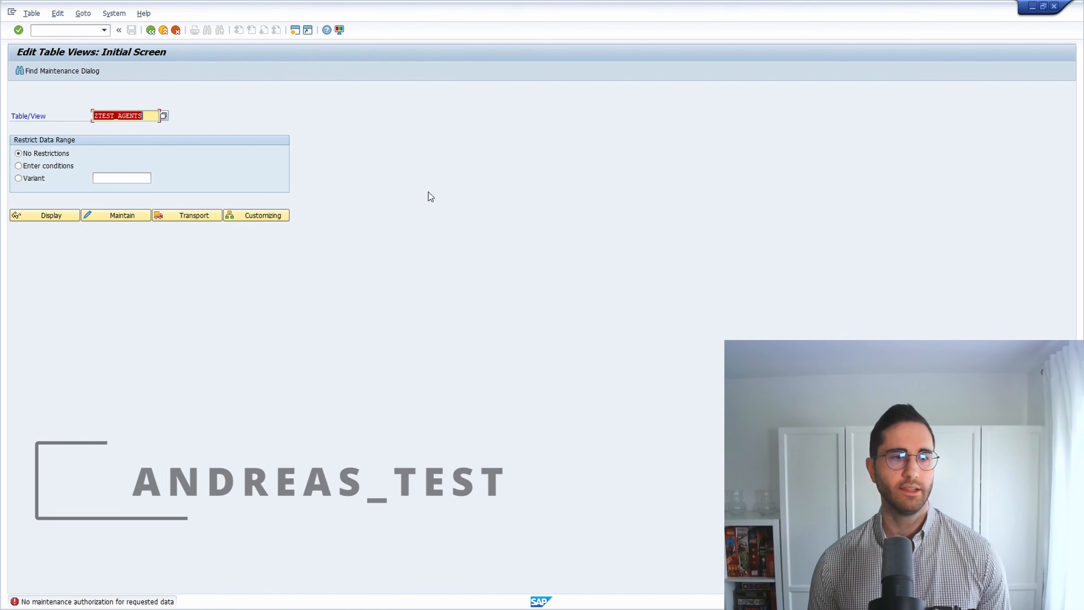
In the test user's SM30 session, check display and maintenance access to ZTEST_AGENTS and return to the initial screen
{"action": "left_click", "coordinate": [52, 216]}
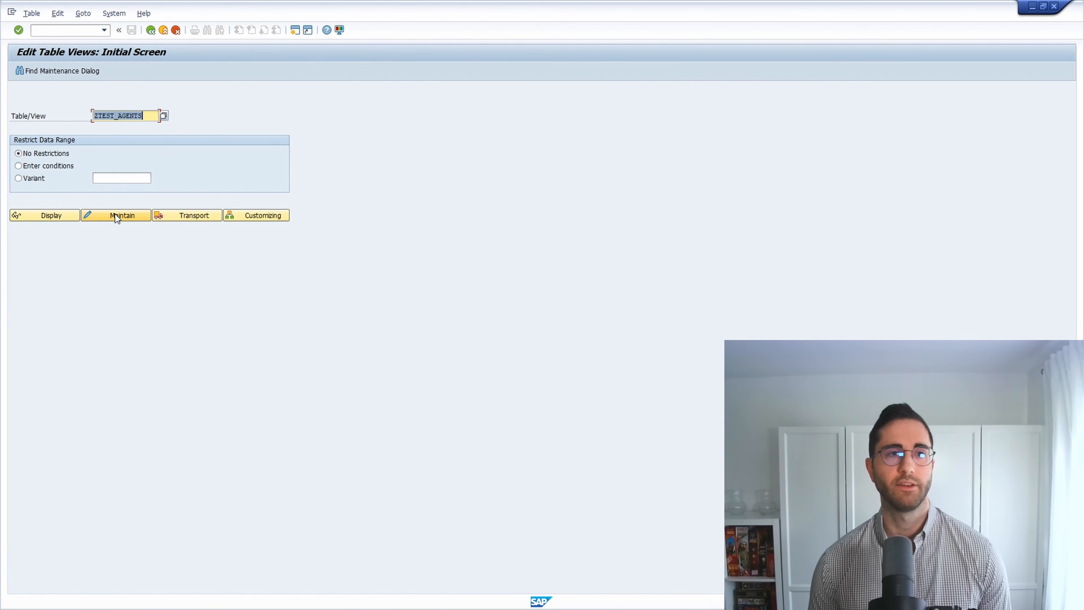
{"action": "left_click", "coordinate": [114, 213]}
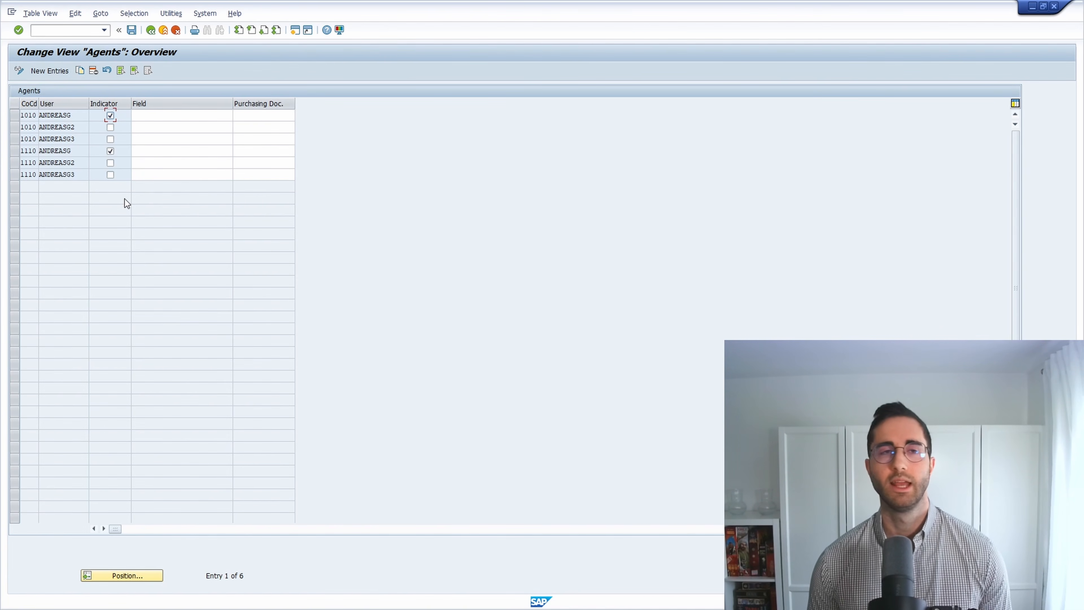
{"action": "left_click", "coordinate": [151, 31]}
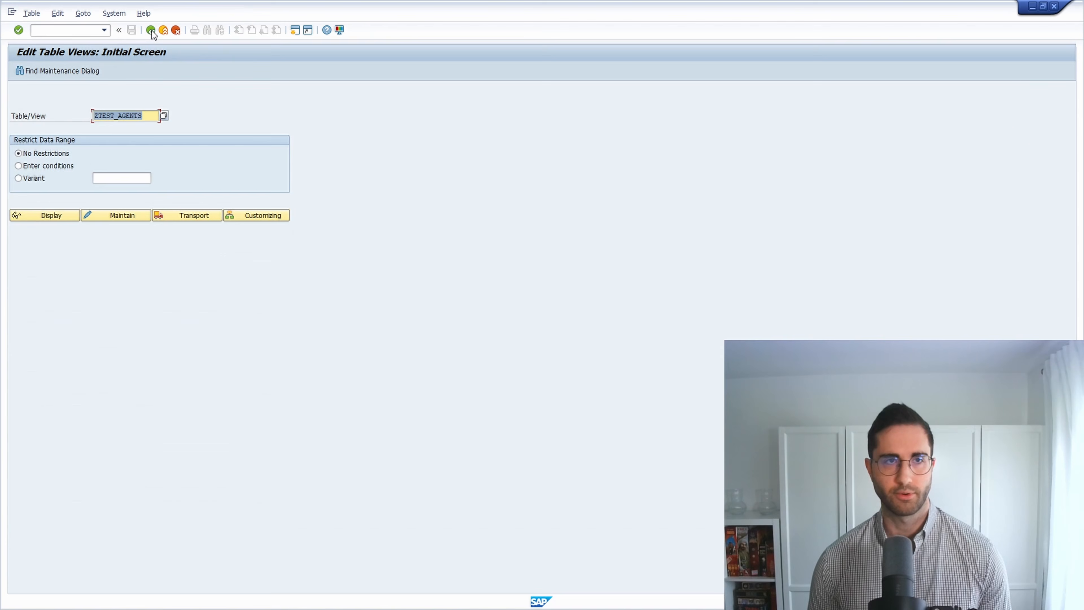
Switch back to the role's authorization data and select the S_TABU_NAM object to review its field values
{"action": "left_click_drag", "start_coordinate": [631, 10], "coordinate": [1083, 11]}
{"action": "left_click", "coordinate": [208, 317]}
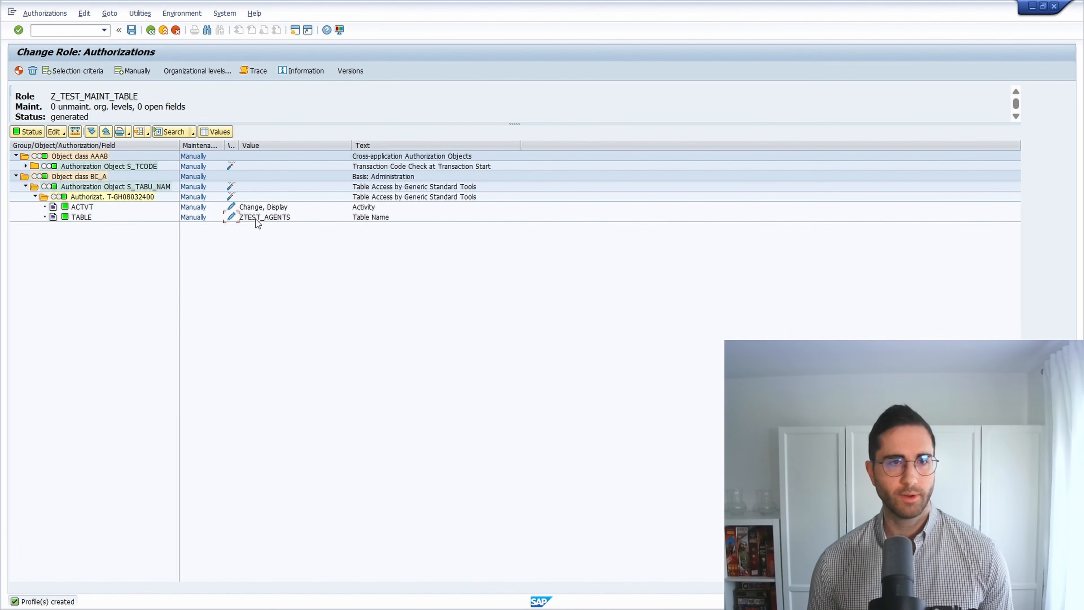
{"action": "left_click", "coordinate": [146, 188]}
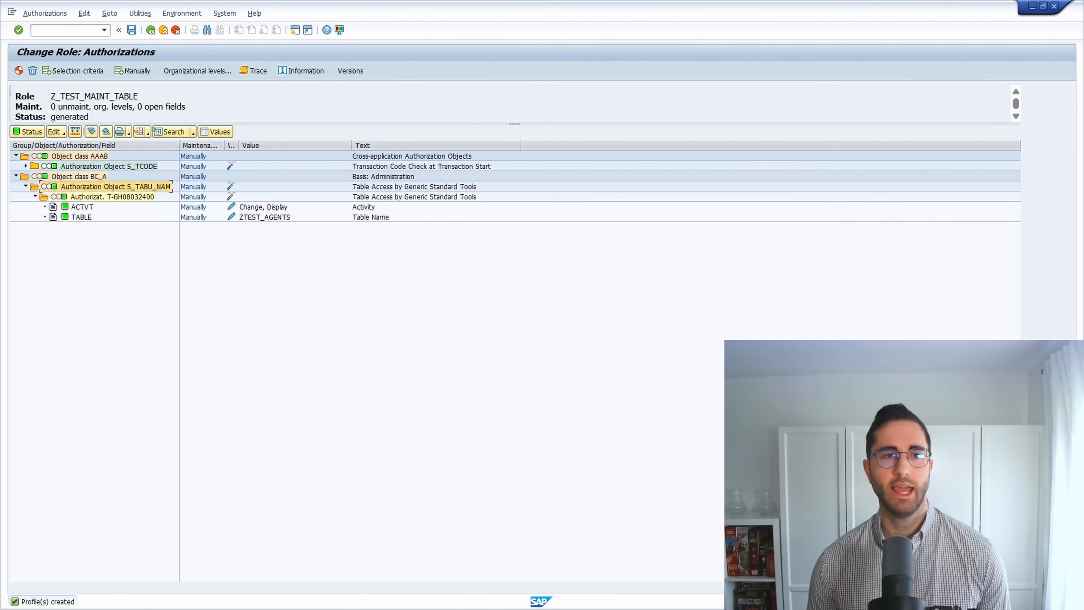
Open the ABAP Dictionary transaction SE11 in a new session from the role's authorization data
{"action": "key", "text": "alt+Tab"}
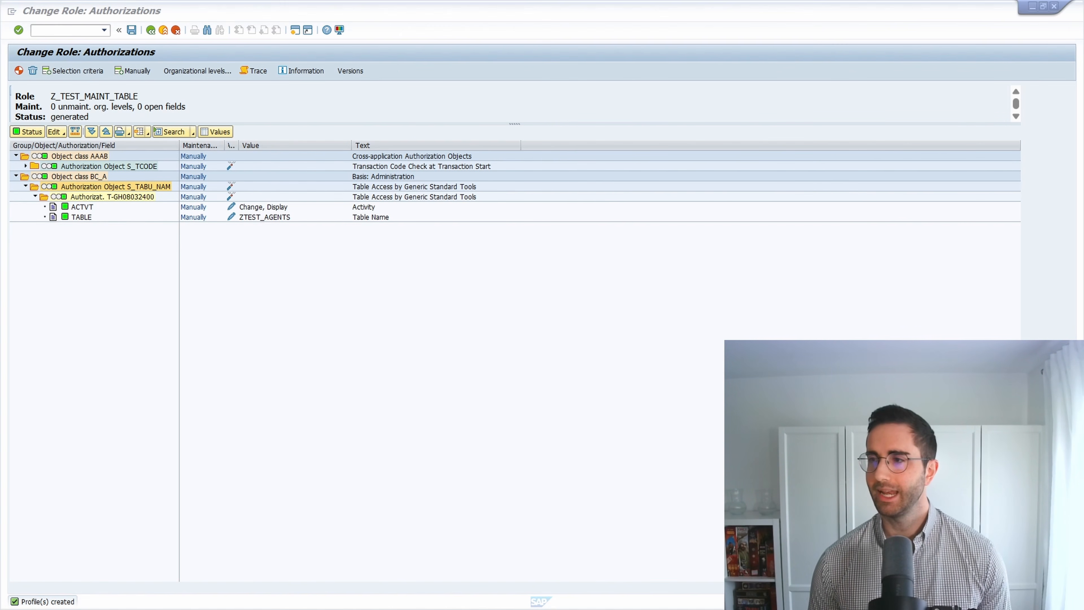
{"action": "left_click", "coordinate": [311, 337]}
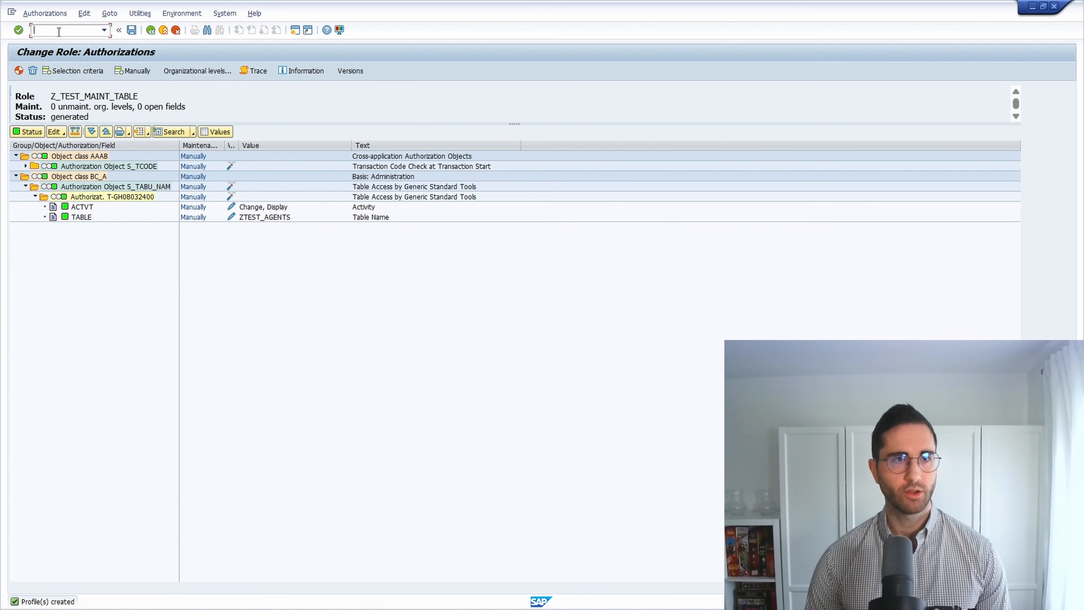
{"action": "type", "text": "/ose11"}
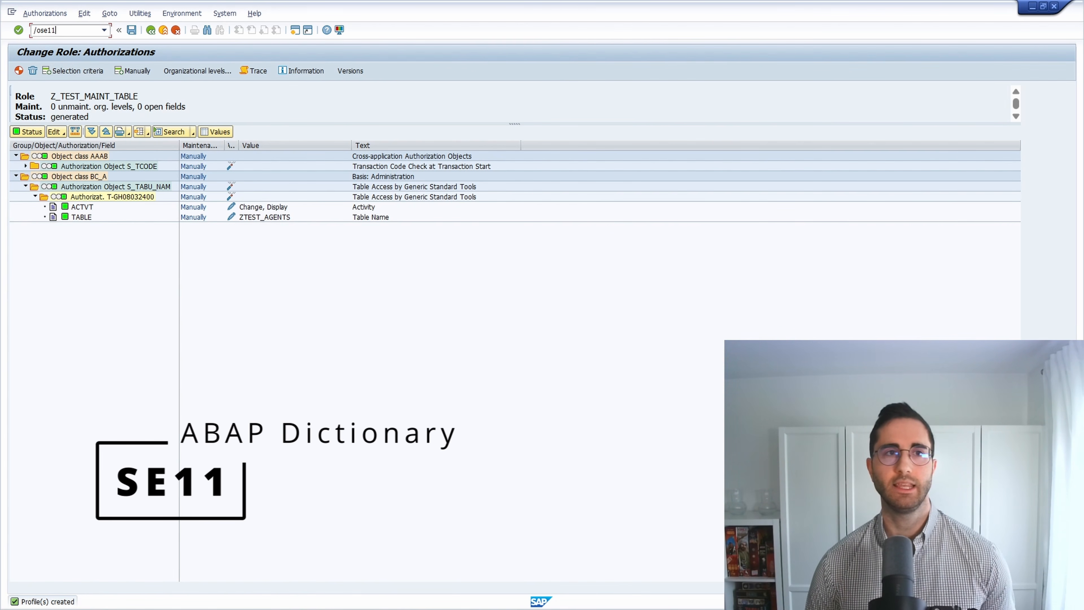
{"action": "key", "text": "Return"}
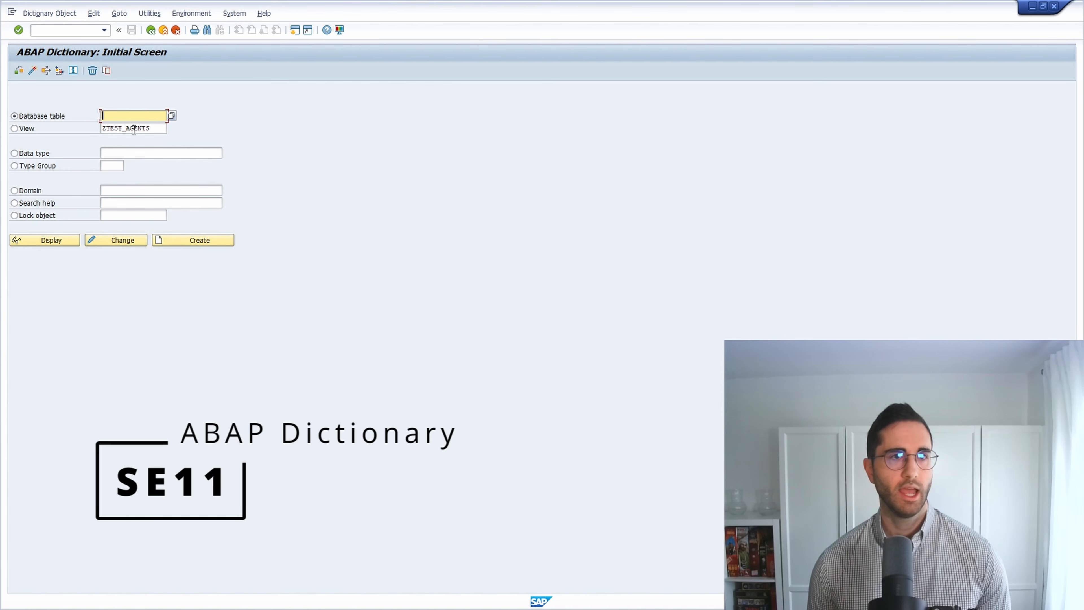
Open database table ZTEST_AGENTS in change mode and go to its Table Maintenance Generator
{"action": "left_click_drag", "start_coordinate": [149, 129], "coordinate": [74, 130]}
{"action": "key", "text": "ctrl+c"}
{"action": "left_click", "coordinate": [106, 115]}
{"action": "key", "text": "ctrl+v"}
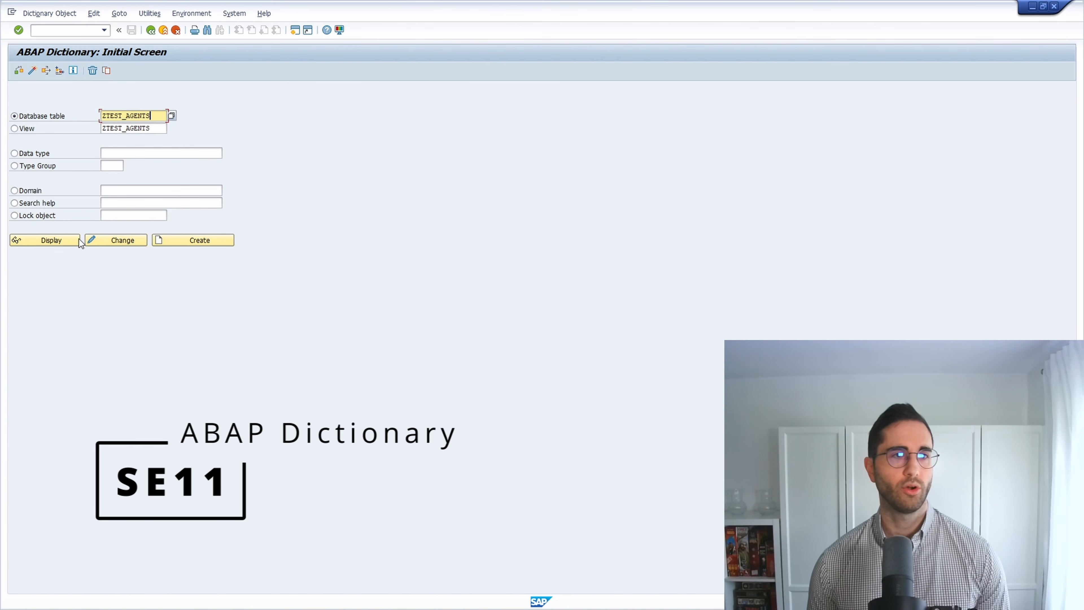
{"action": "left_click", "coordinate": [113, 241]}
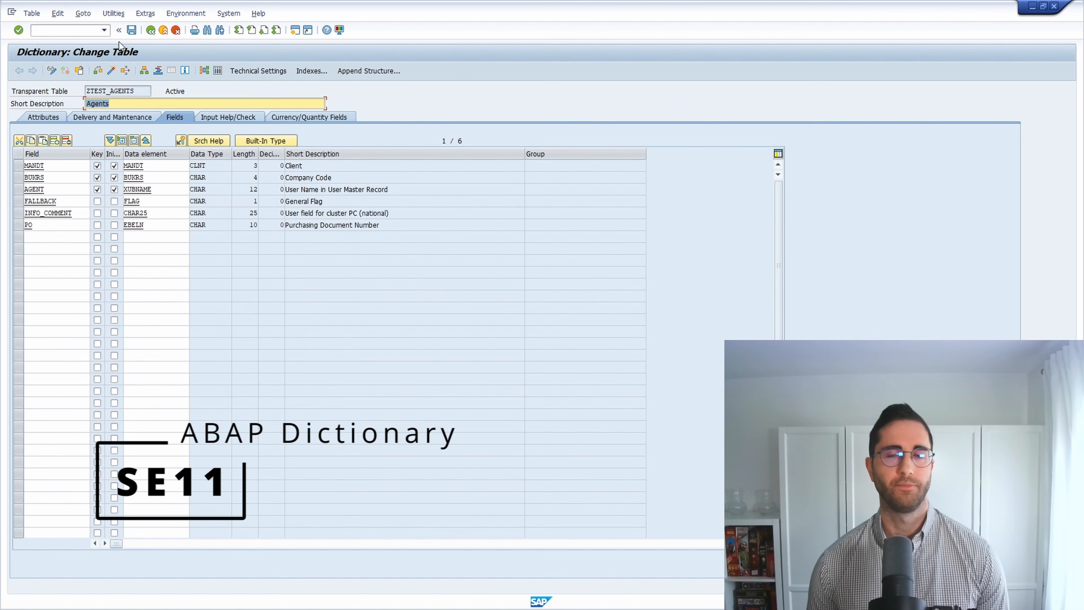
{"action": "left_click", "coordinate": [114, 14]}
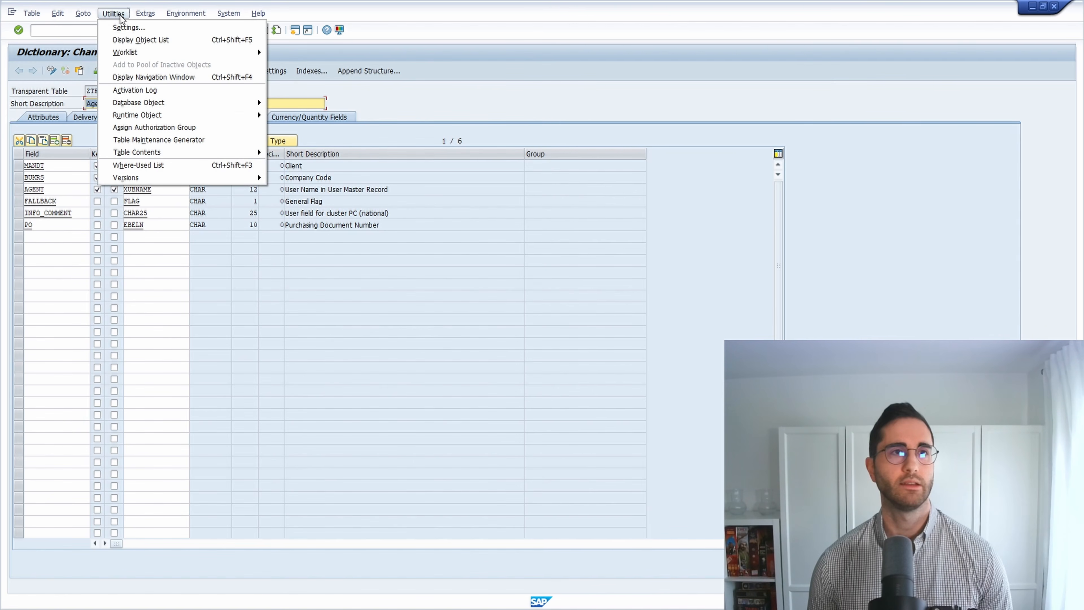
{"action": "left_click", "coordinate": [173, 141]}
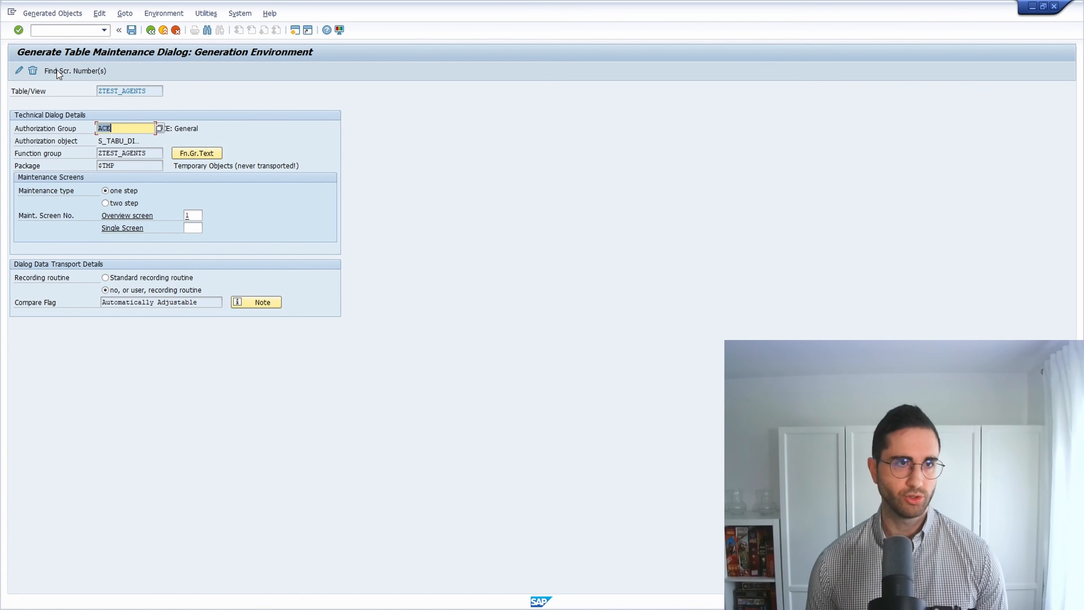
Go to transaction SE54 and open the generated objects of ZTEST_AGENTS for creating or changing
{"action": "left_click", "coordinate": [62, 31]}
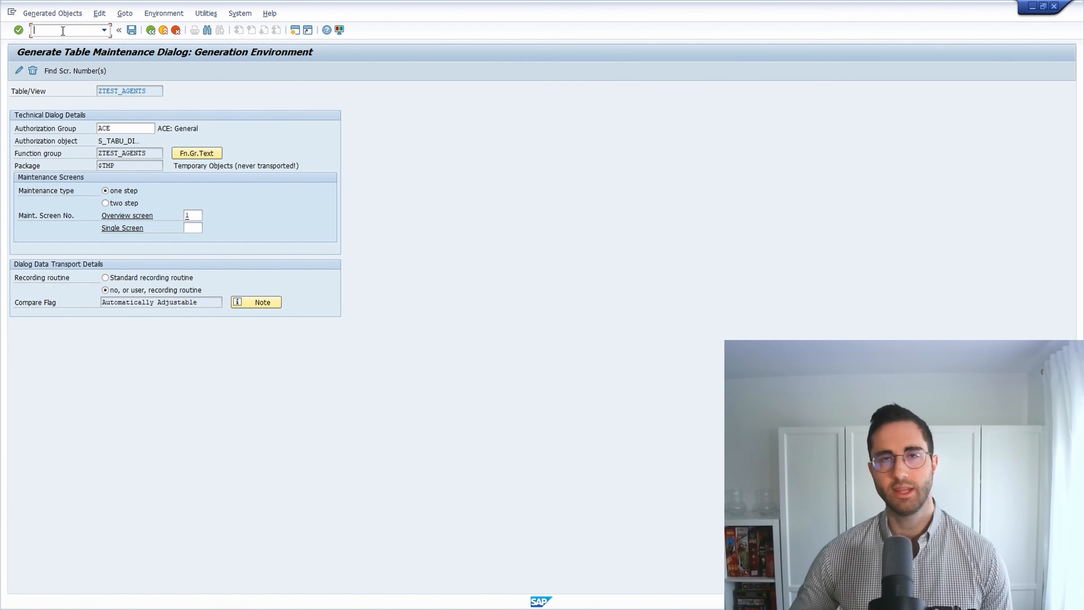
{"action": "type", "text": "/nse"}
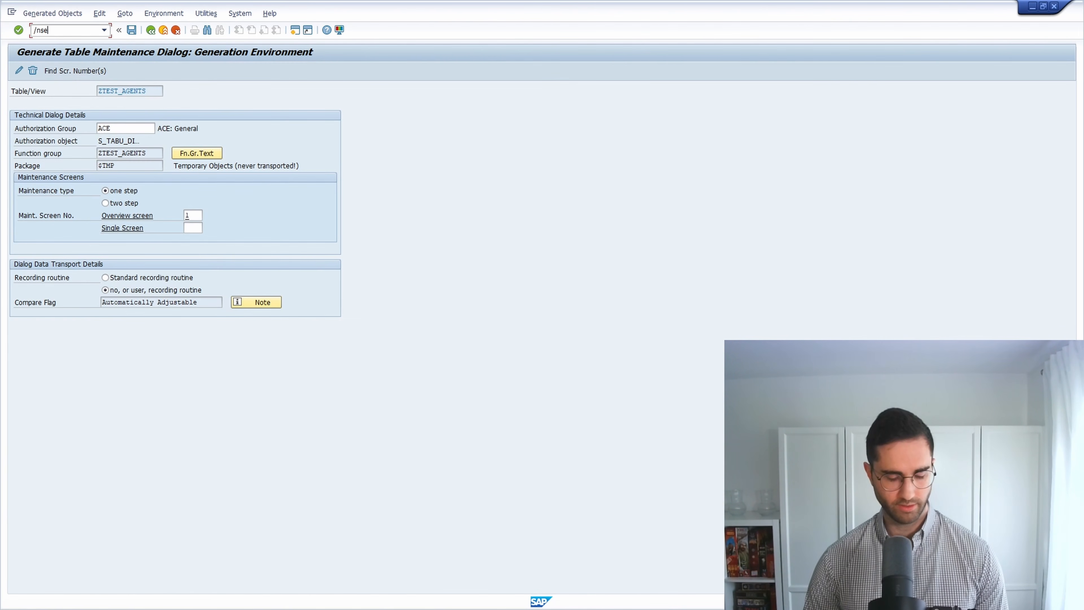
{"action": "type", "text": "54"}
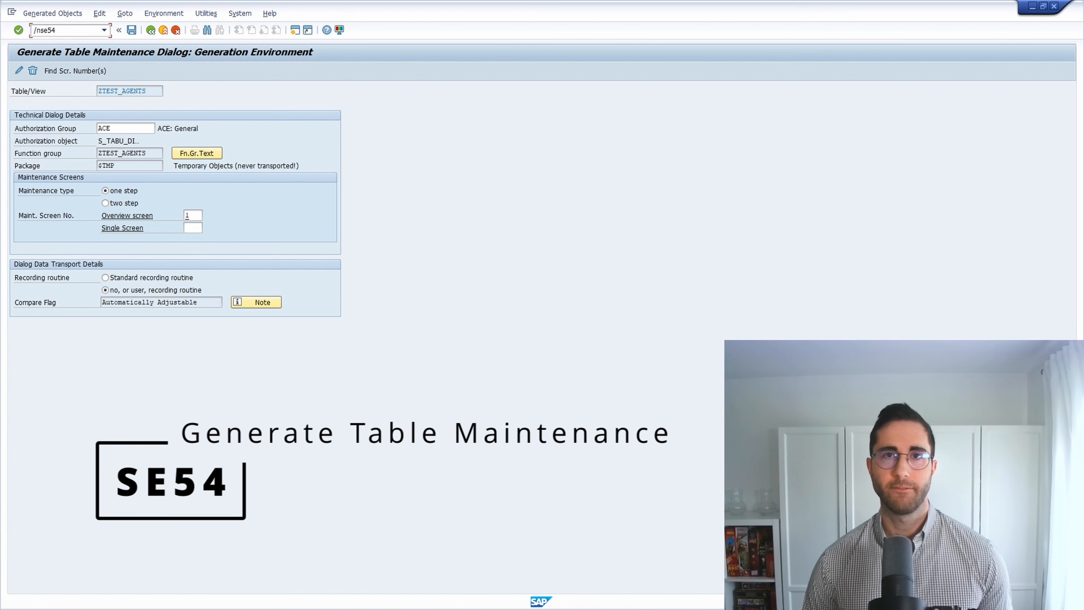
{"action": "key", "text": "Return"}
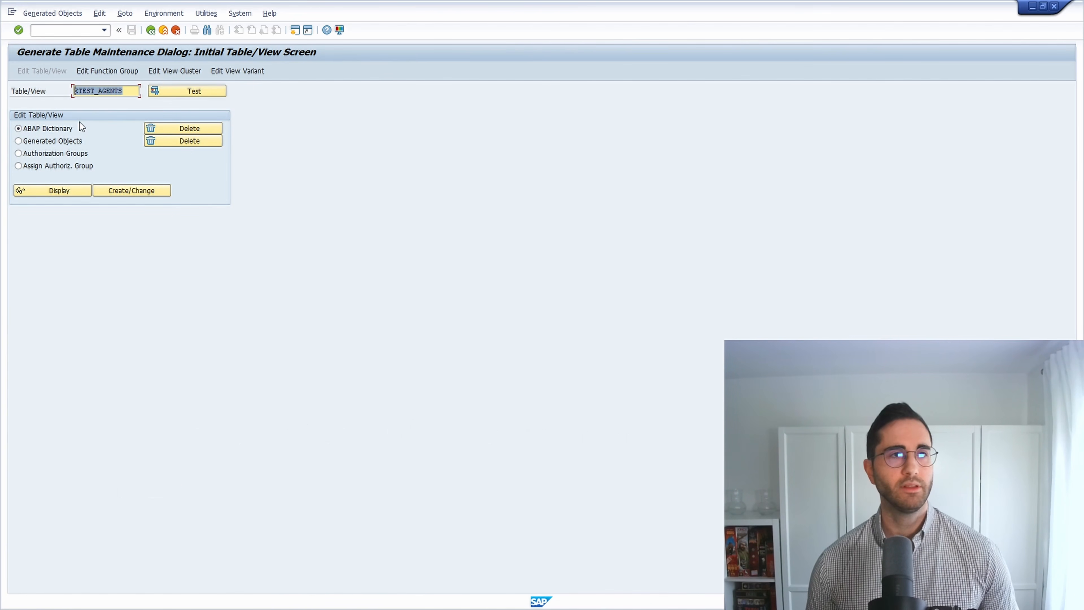
{"action": "left_click", "coordinate": [51, 141]}
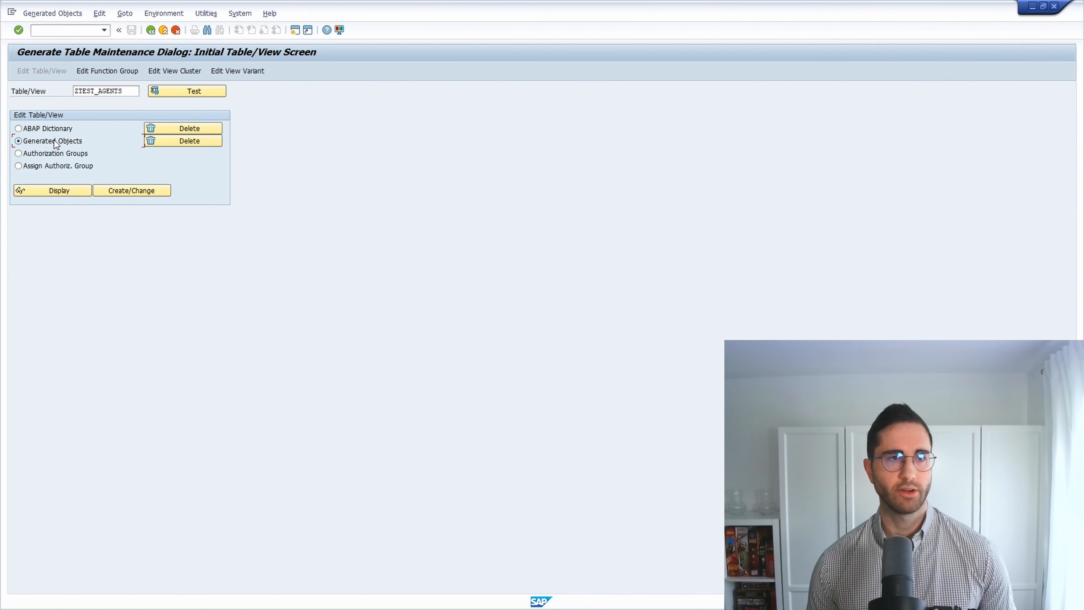
{"action": "left_click", "coordinate": [136, 191]}
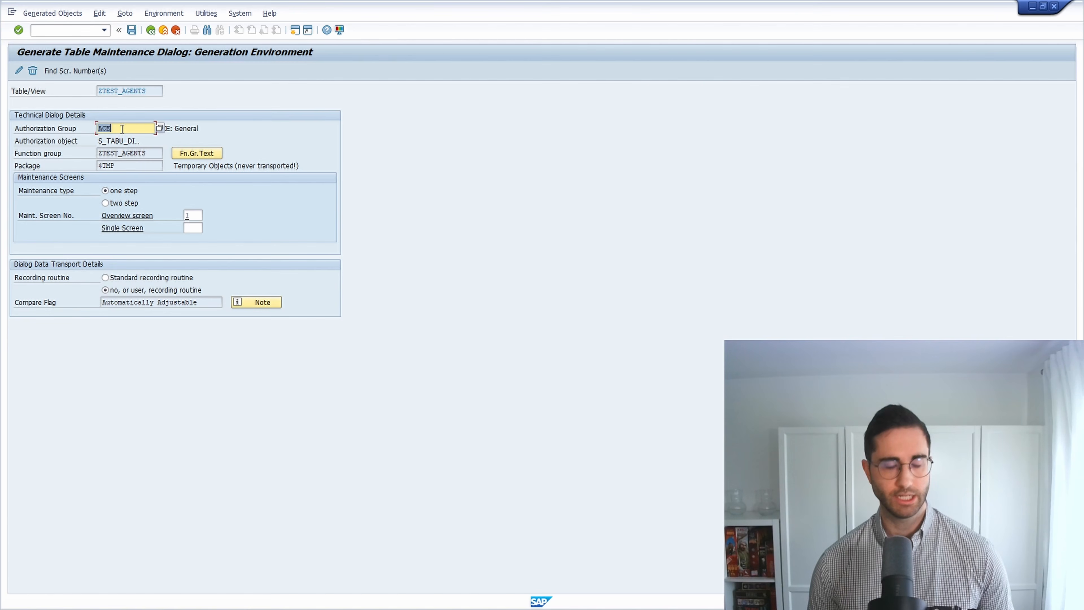
Set the authorization group of ZTEST_AGENTS to &NC& and save the assignment
{"action": "type", "text": "&NC&"}
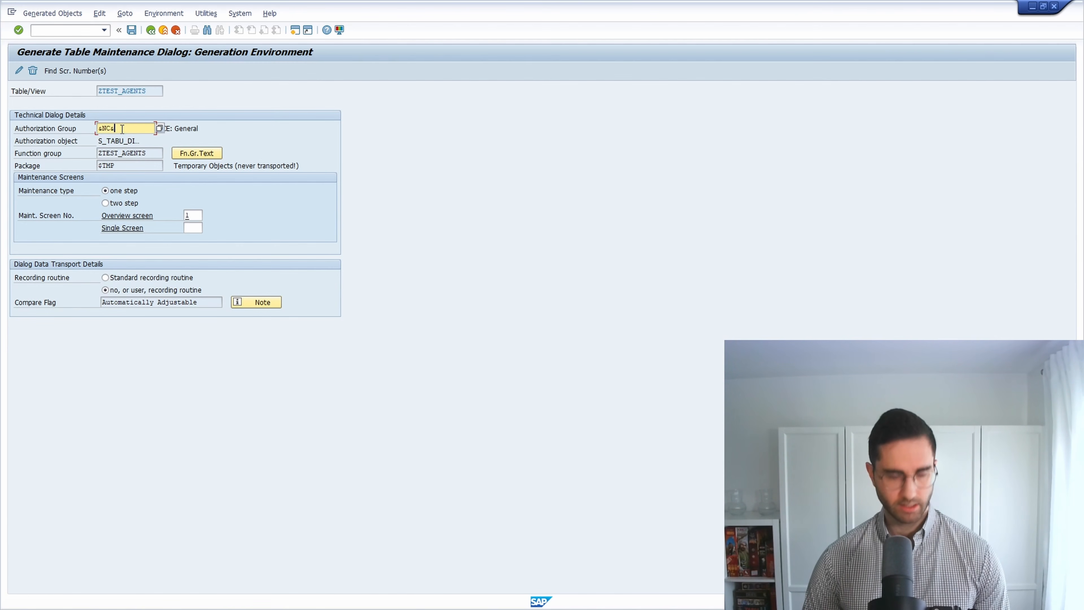
{"action": "key", "text": "Return"}
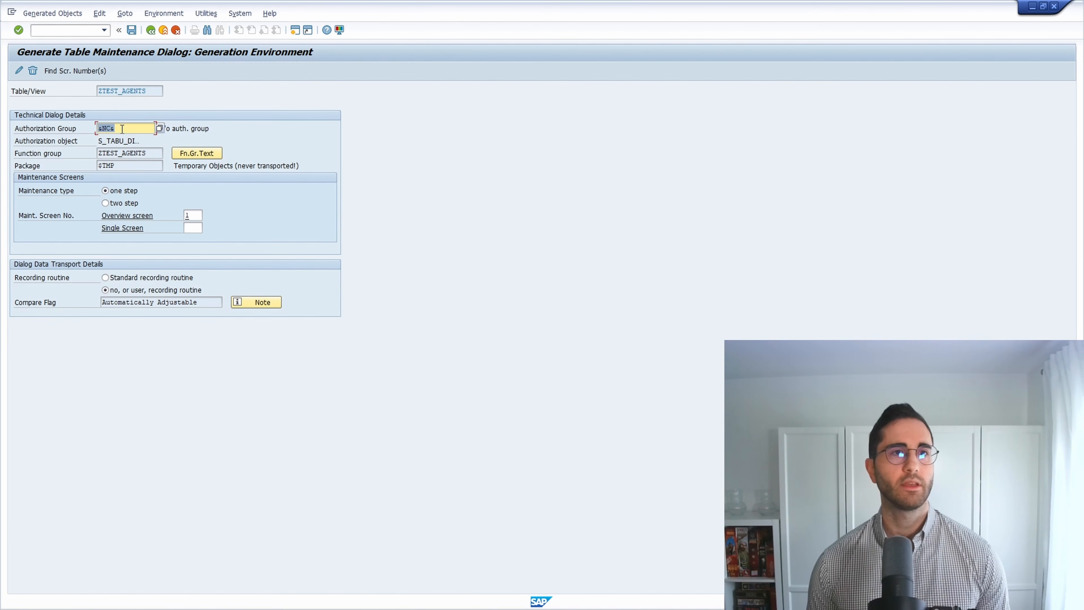
{"action": "left_click", "coordinate": [133, 31]}
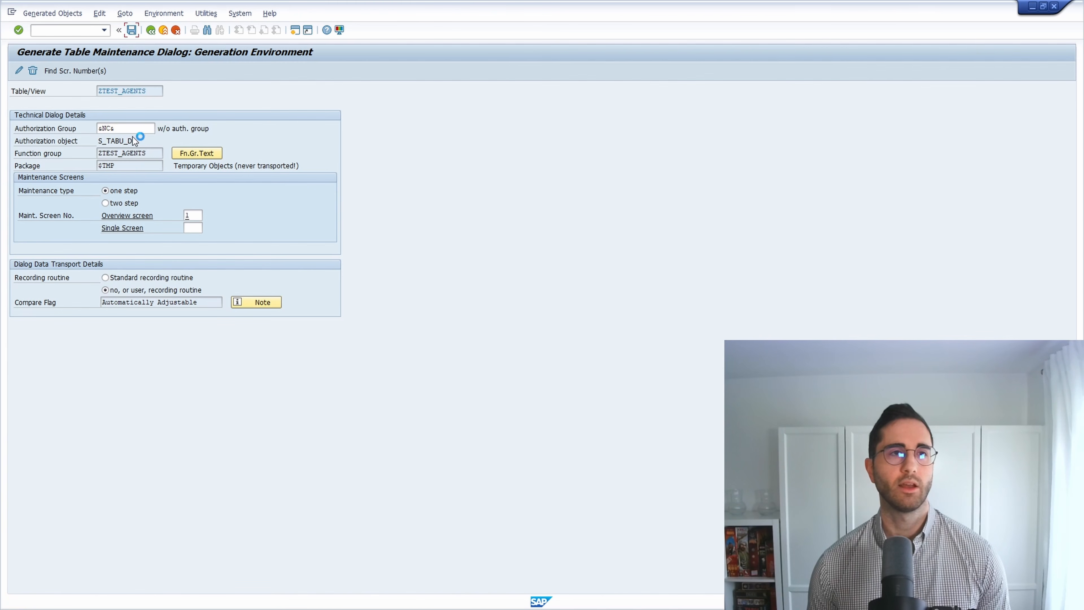
{"action": "left_click", "coordinate": [269, 317]}
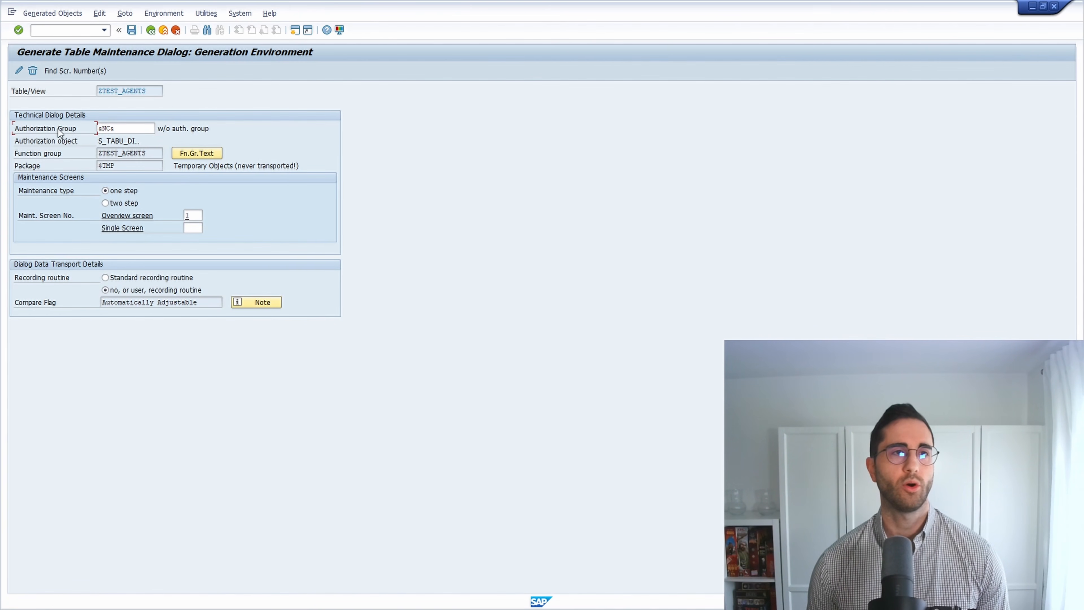
Choose ZFOR from the list of table authorization groups for ZTEST_AGENTS and save the assignment
{"action": "left_click", "coordinate": [145, 130]}
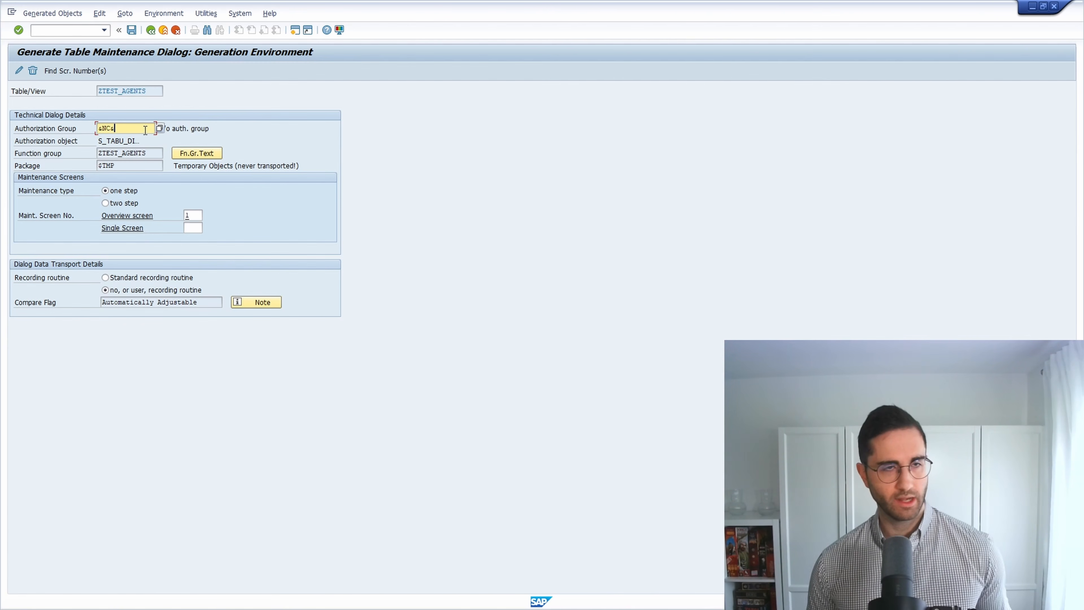
{"action": "double_click", "coordinate": [134, 130]}
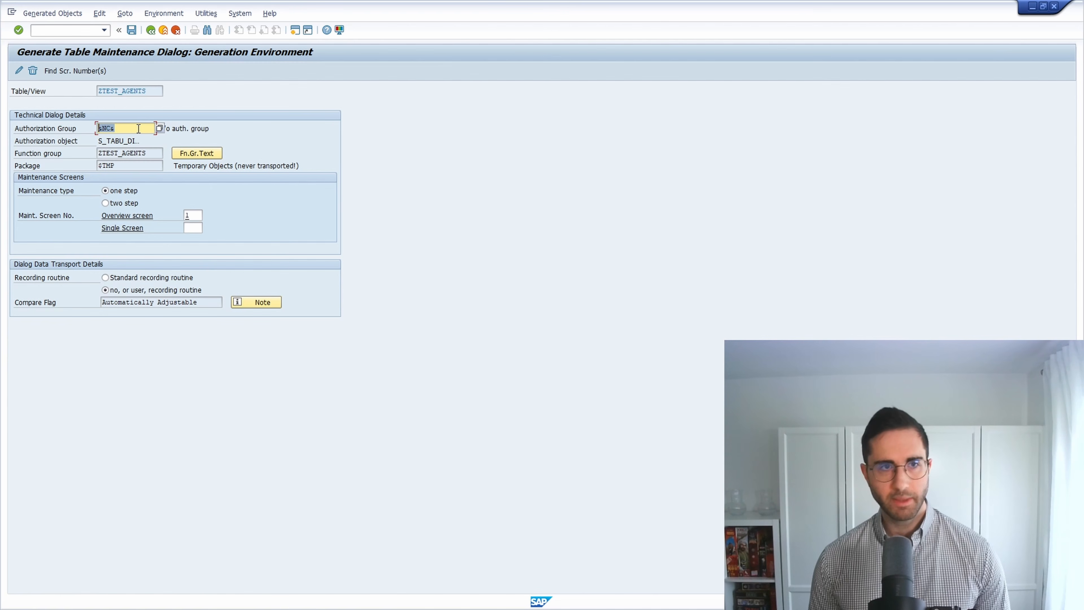
{"action": "left_click", "coordinate": [159, 128]}
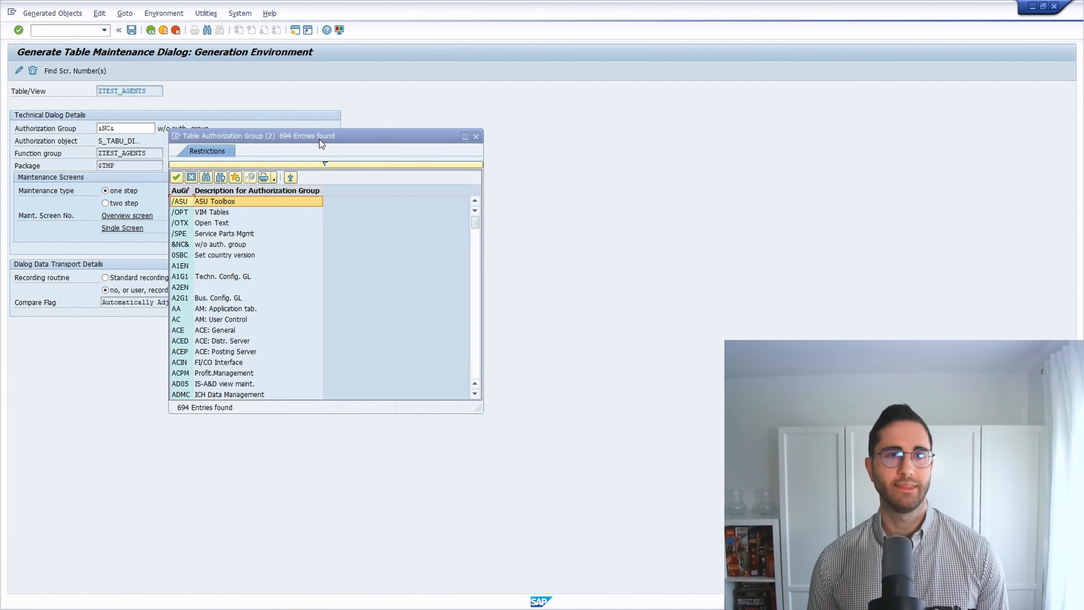
{"action": "left_click_drag", "start_coordinate": [320, 139], "coordinate": [343, 94]}
{"action": "scroll", "coordinate": [275, 246], "scroll_direction": "down", "scroll_amount": 12}
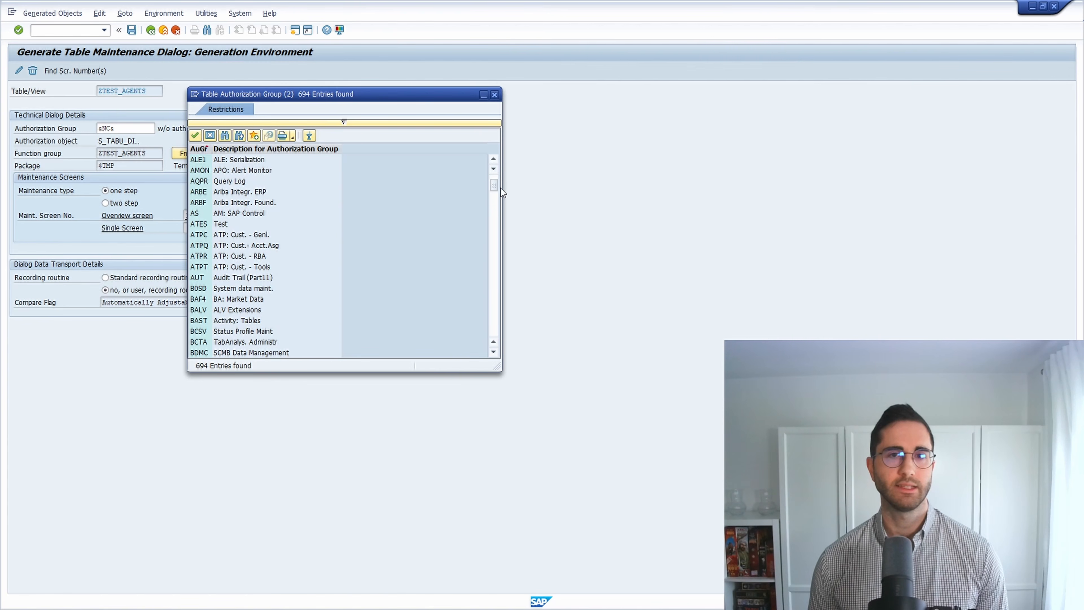
{"action": "left_click_drag", "start_coordinate": [494, 189], "coordinate": [482, 335]}
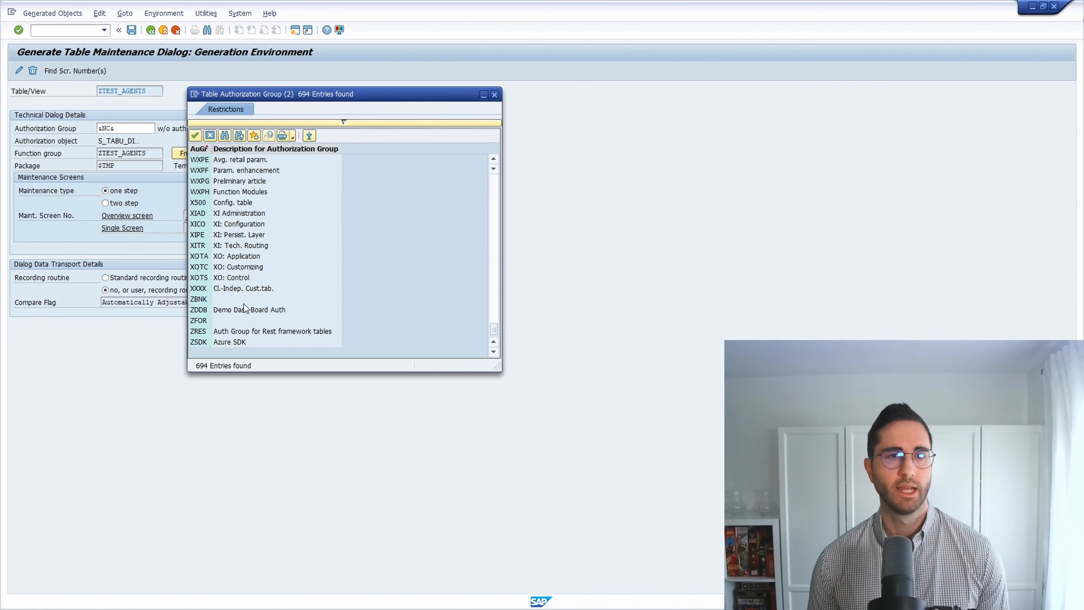
{"action": "double_click", "coordinate": [198, 321]}
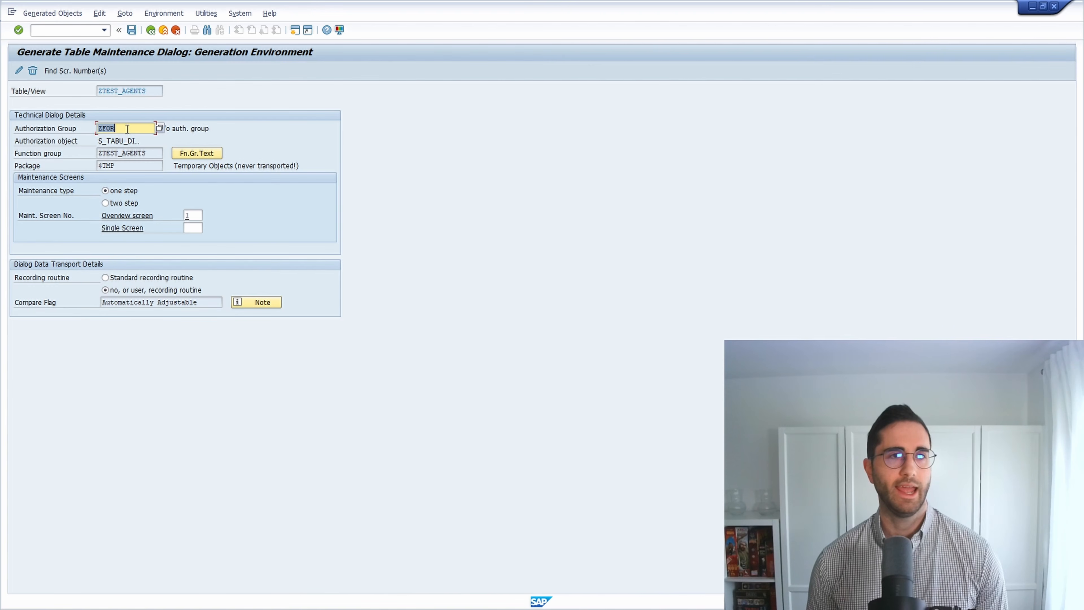
{"action": "left_click", "coordinate": [131, 31]}
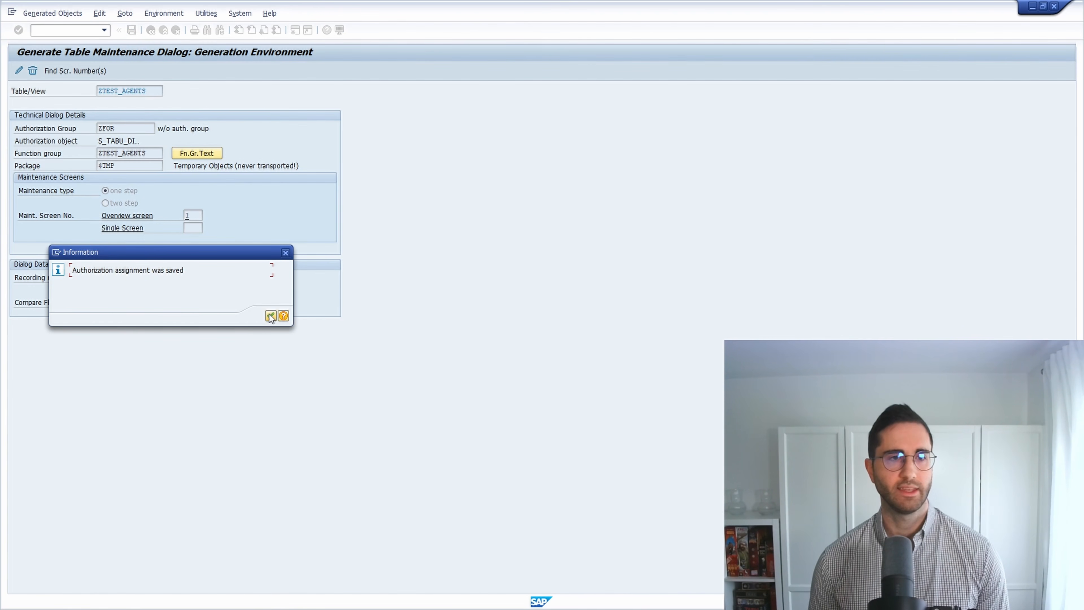
{"action": "left_click_drag", "start_coordinate": [189, 271], "coordinate": [130, 281]}
{"action": "left_click", "coordinate": [201, 271]}
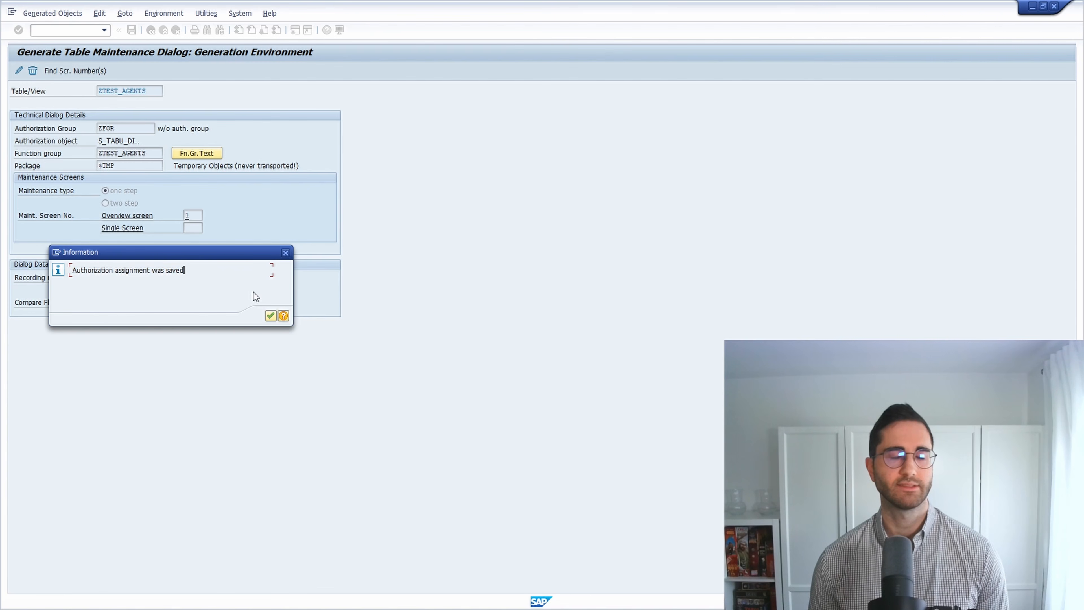
{"action": "left_click", "coordinate": [270, 316]}
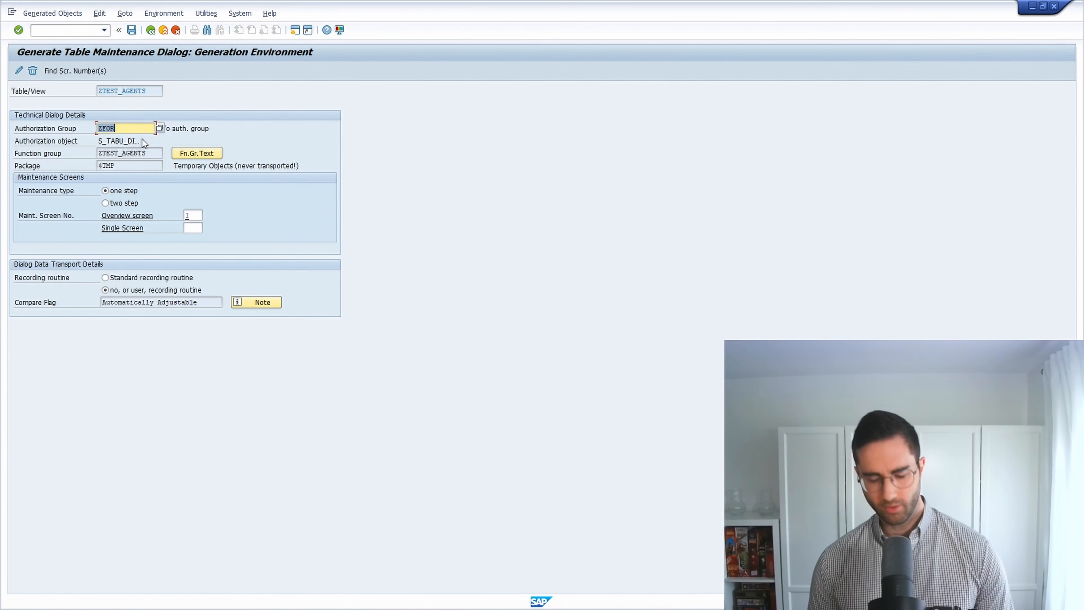
Try &NC& and then ZFOR as the authorization group, and close the session without saving
{"action": "type", "text": "&"}
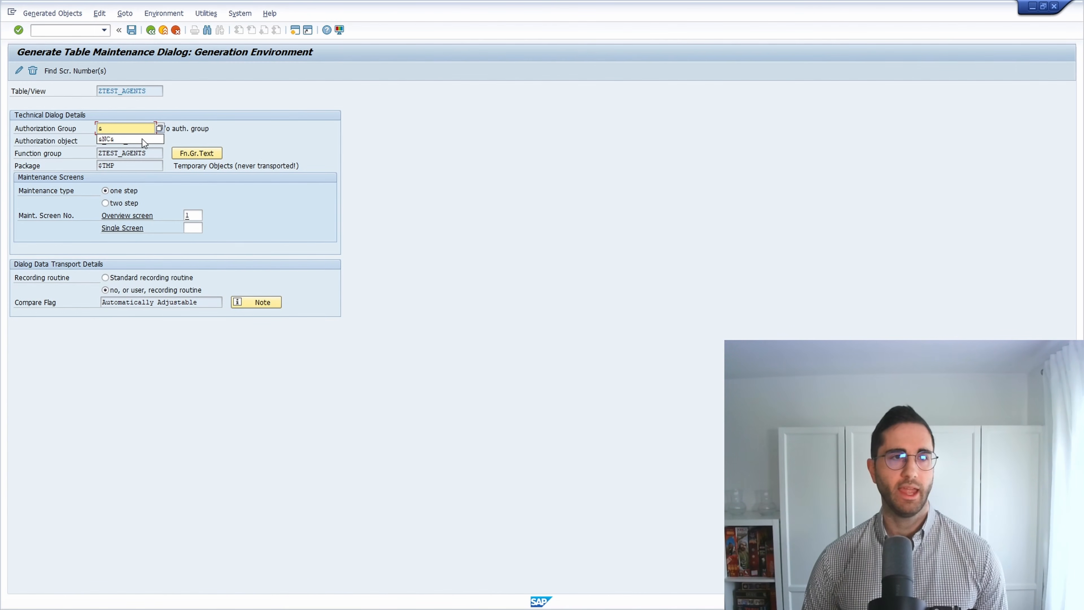
{"action": "left_click", "coordinate": [138, 139]}
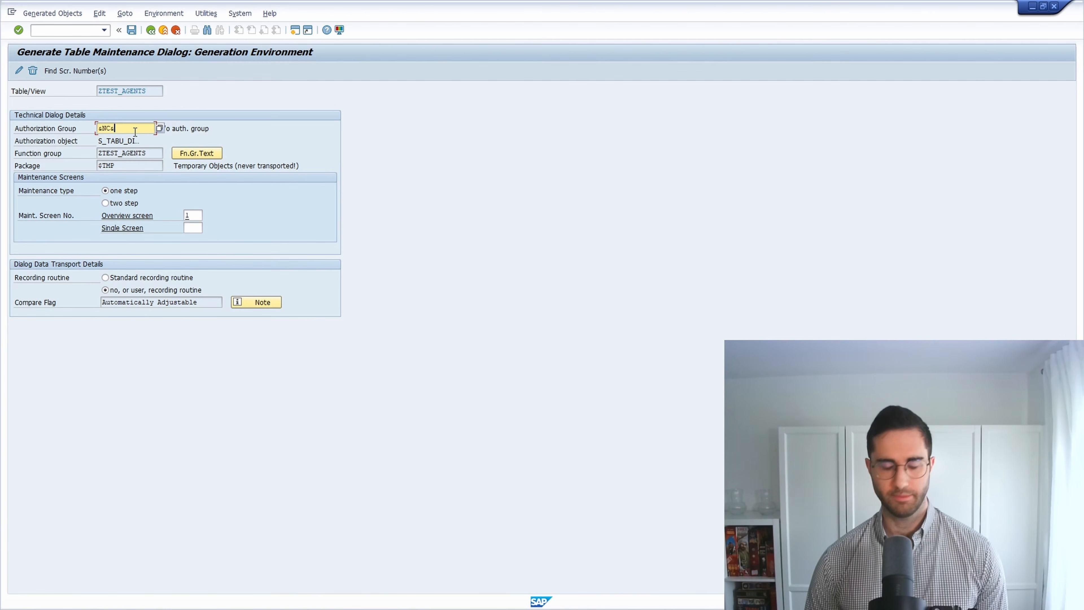
{"action": "key", "text": "shift+Home"}
{"action": "type", "text": "ZFOR"}
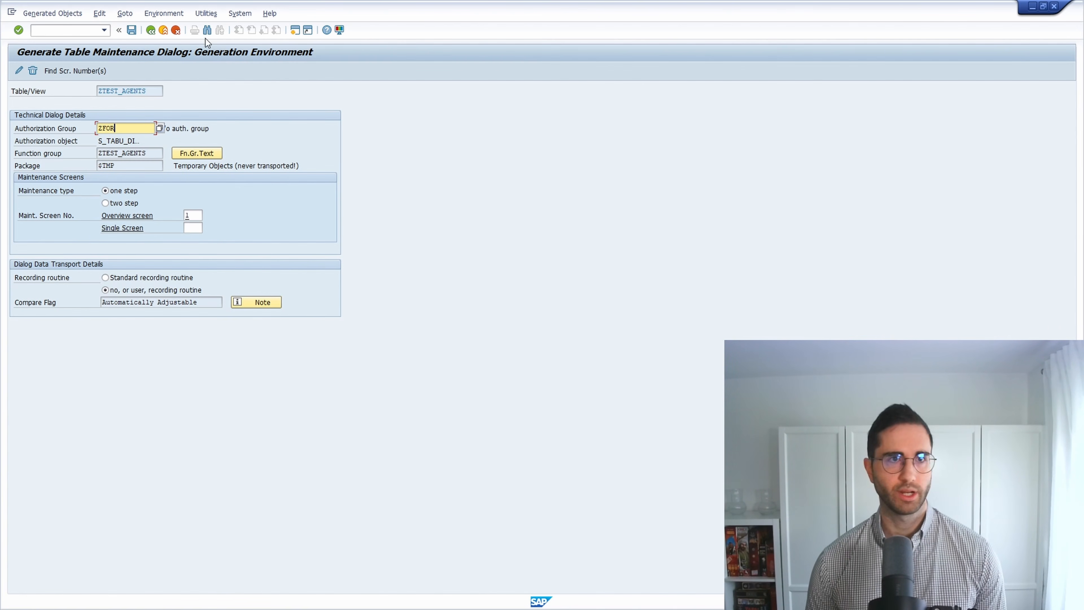
{"action": "left_click", "coordinate": [1052, 8]}
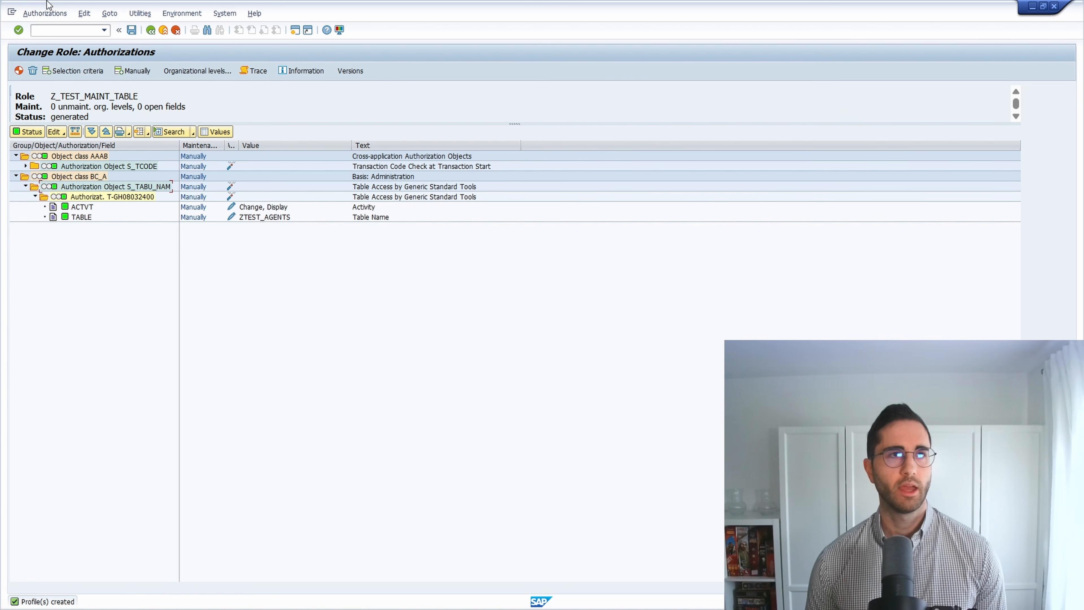
Open transaction SE54 in a new session, view the table authorization groups maintained for S_TABU_DIS, and return to the initial screen
{"action": "type", "text": "/o"}
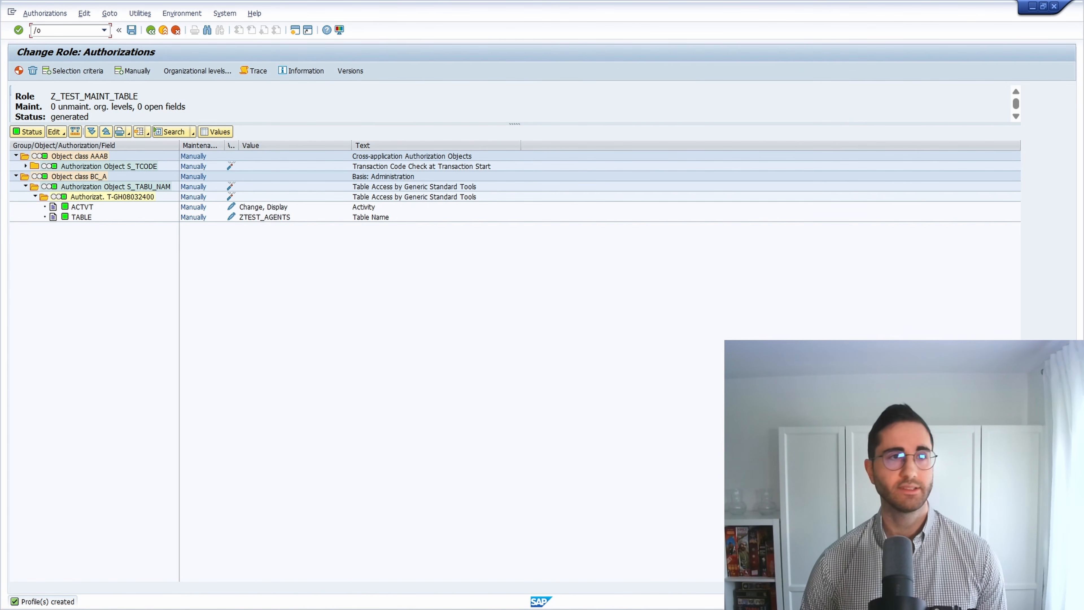
{"action": "type", "text": "se54"}
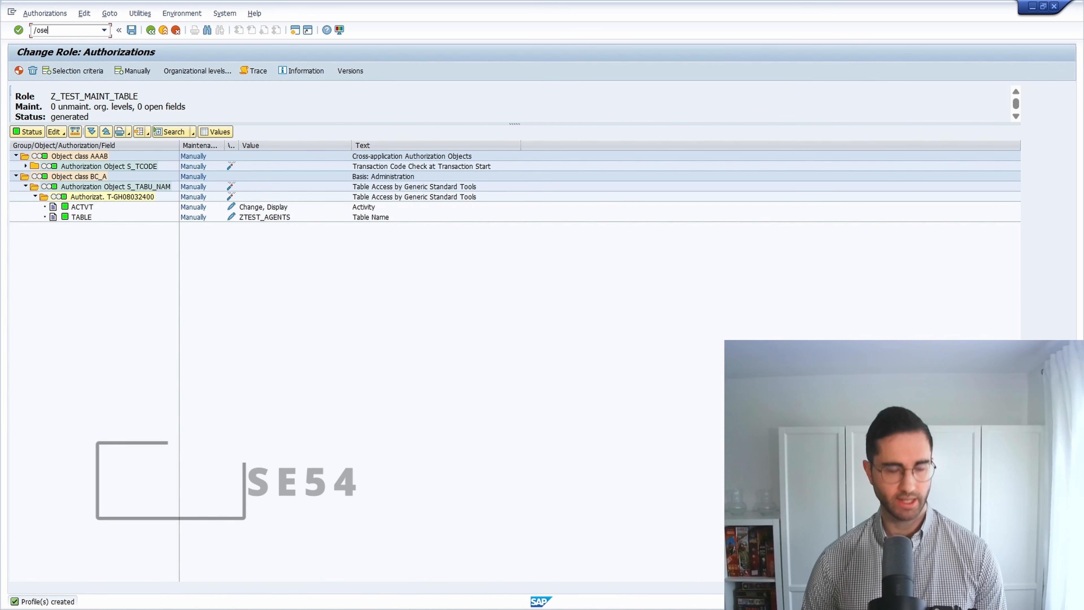
{"action": "key", "text": "Return"}
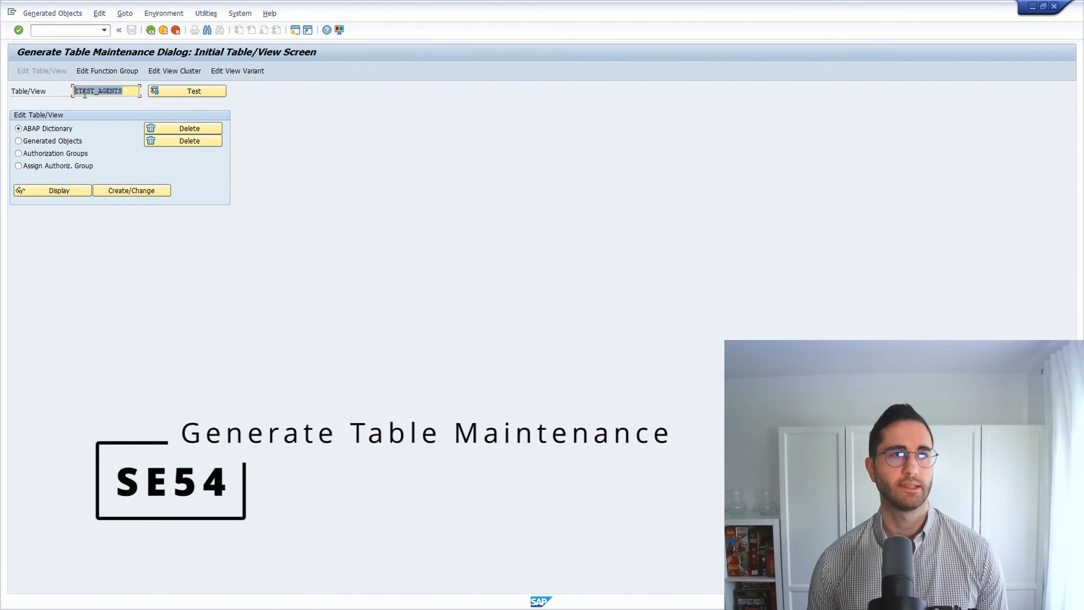
{"action": "left_click", "coordinate": [74, 157]}
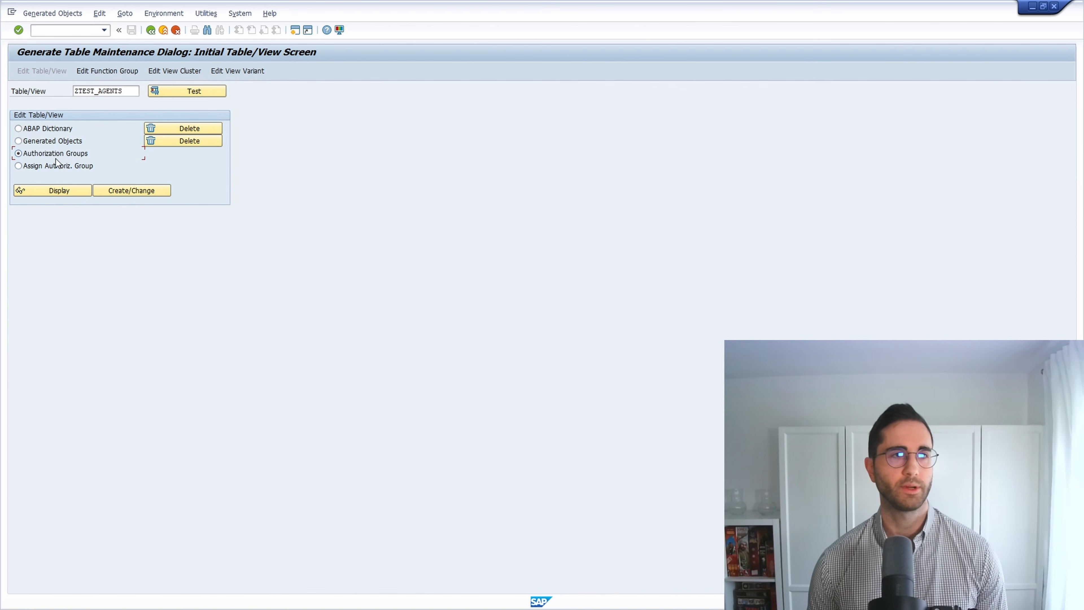
{"action": "left_click", "coordinate": [127, 191]}
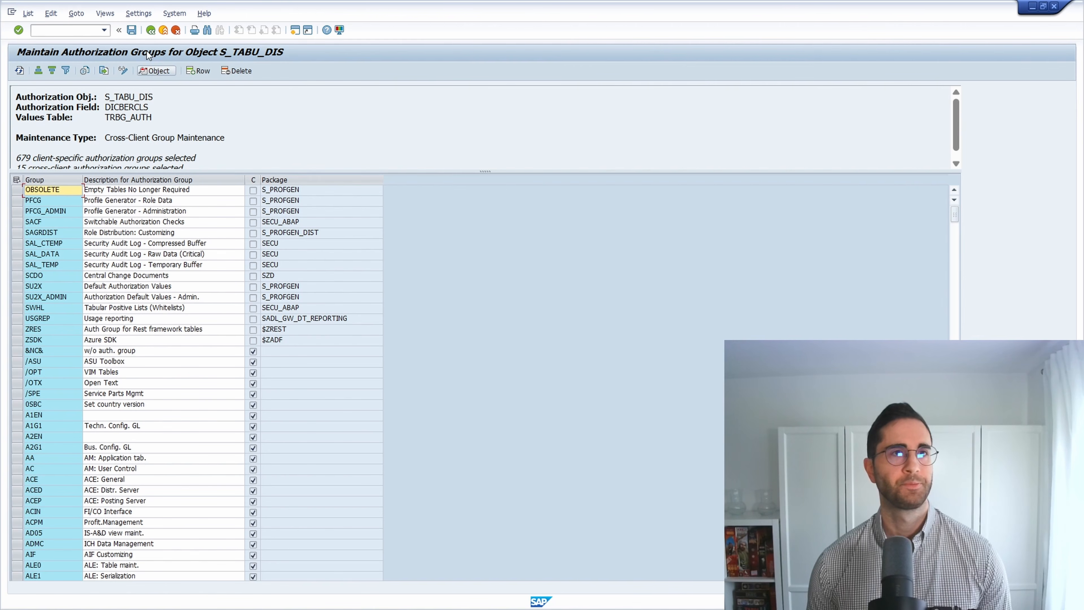
{"action": "left_click", "coordinate": [151, 30]}
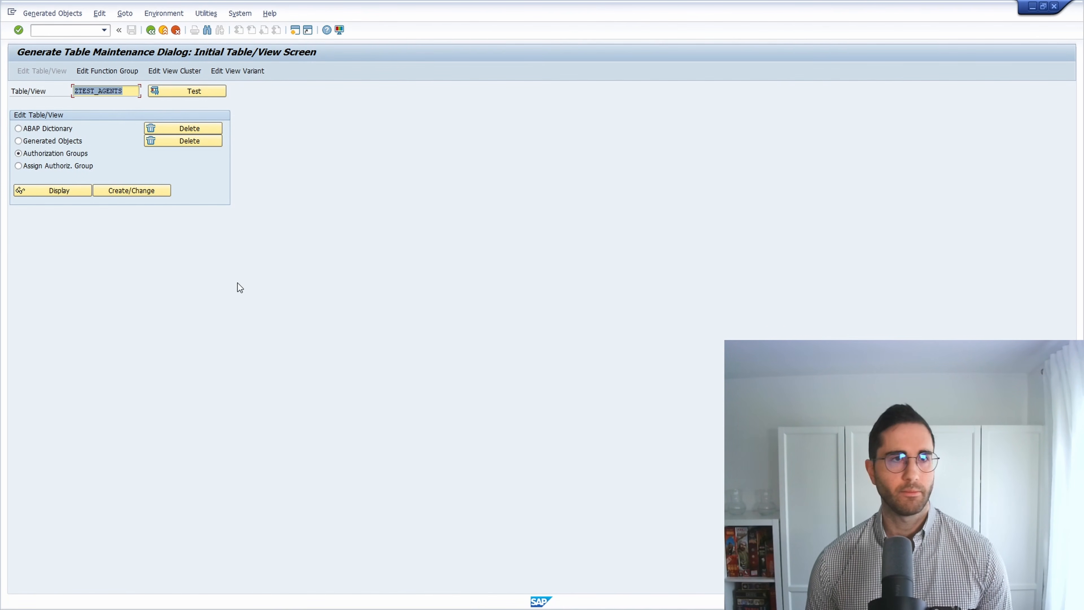
Display the generated objects of ZTEST_AGENTS to check its authorization group and authorization object, and close the session
{"action": "left_click", "coordinate": [44, 143]}
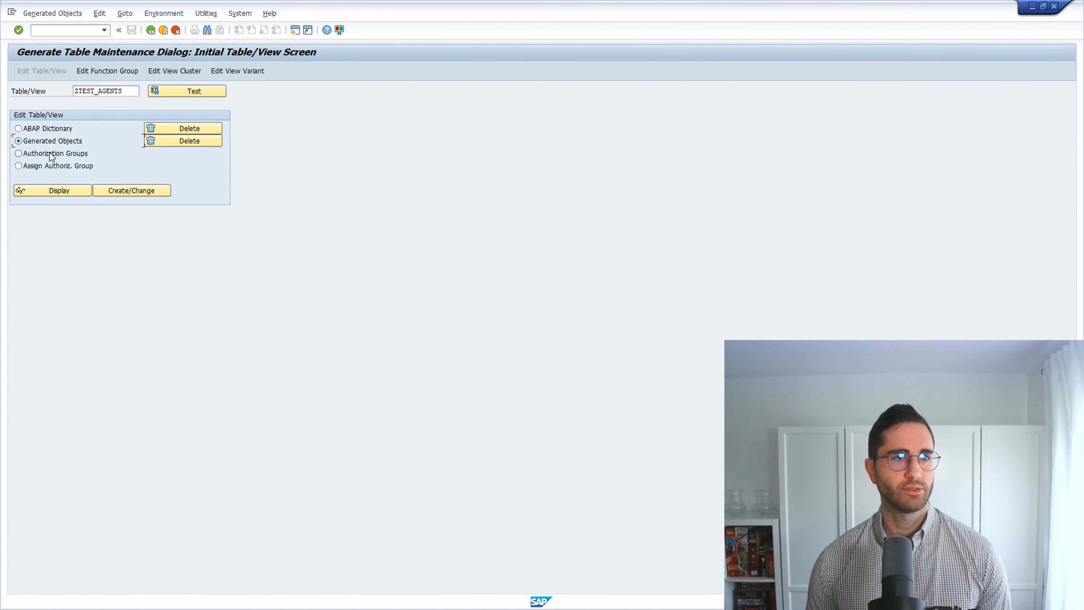
{"action": "left_click", "coordinate": [52, 190]}
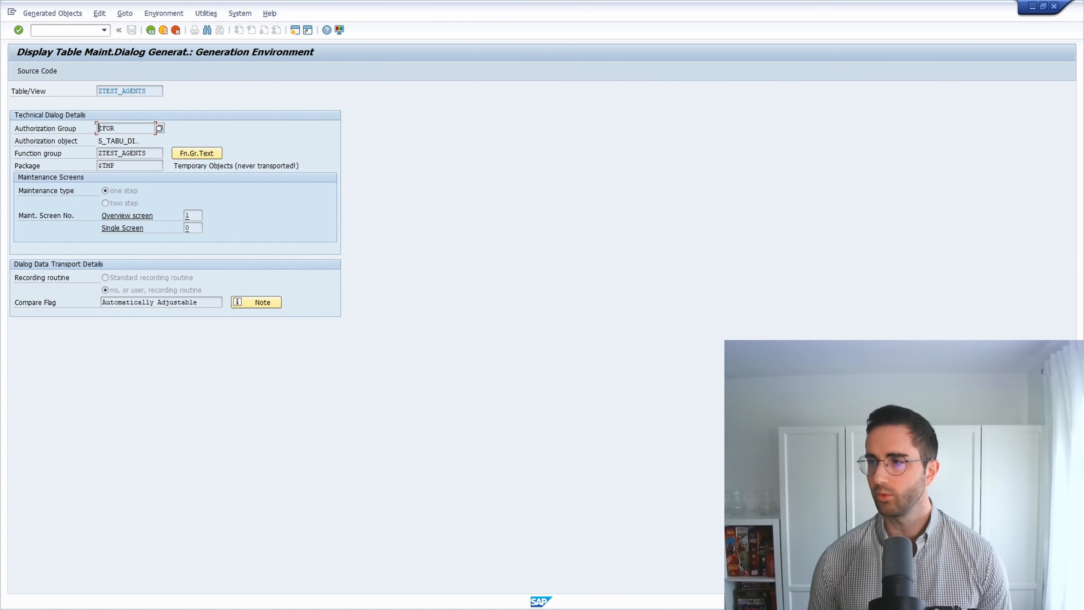
{"action": "left_click", "coordinate": [633, 273]}
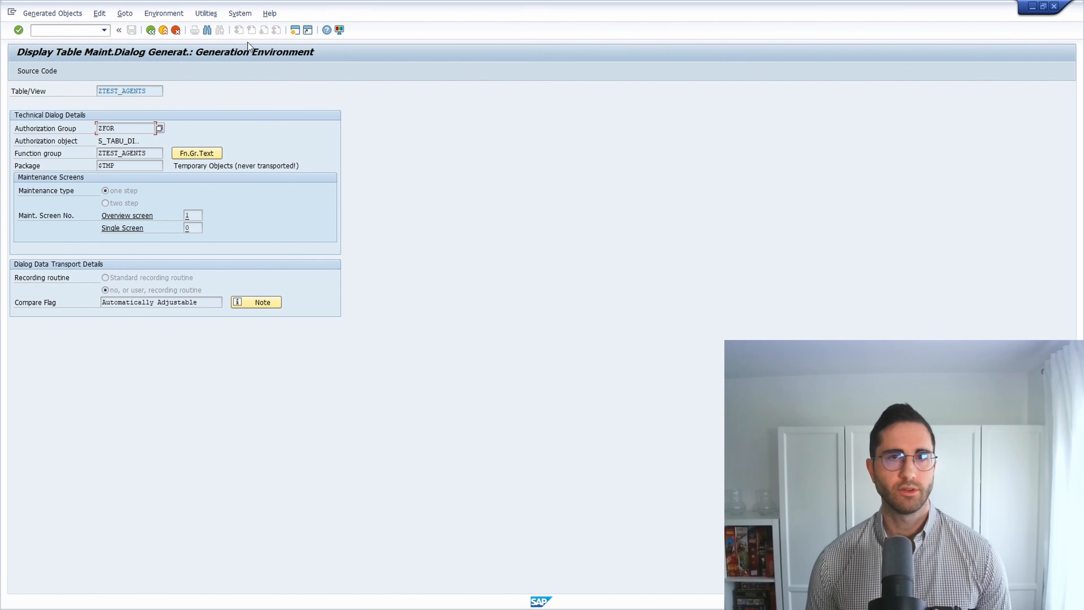
{"action": "left_click", "coordinate": [1054, 6]}
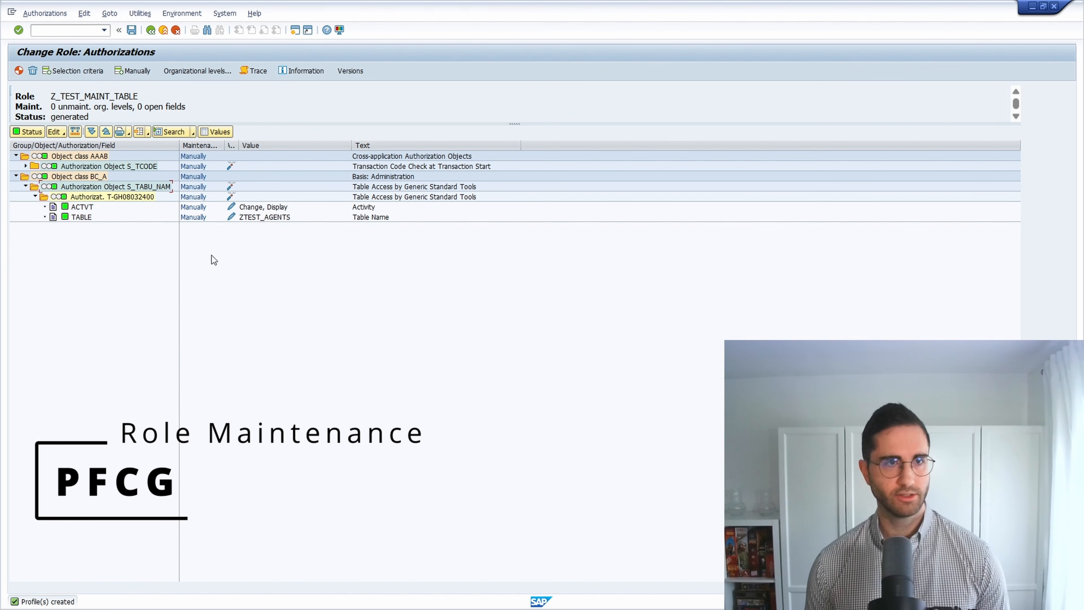
Manually add the authorization object S_TABU_DIS to the role Z_TEST_MAINT_TABLE
{"action": "left_click", "coordinate": [142, 71]}
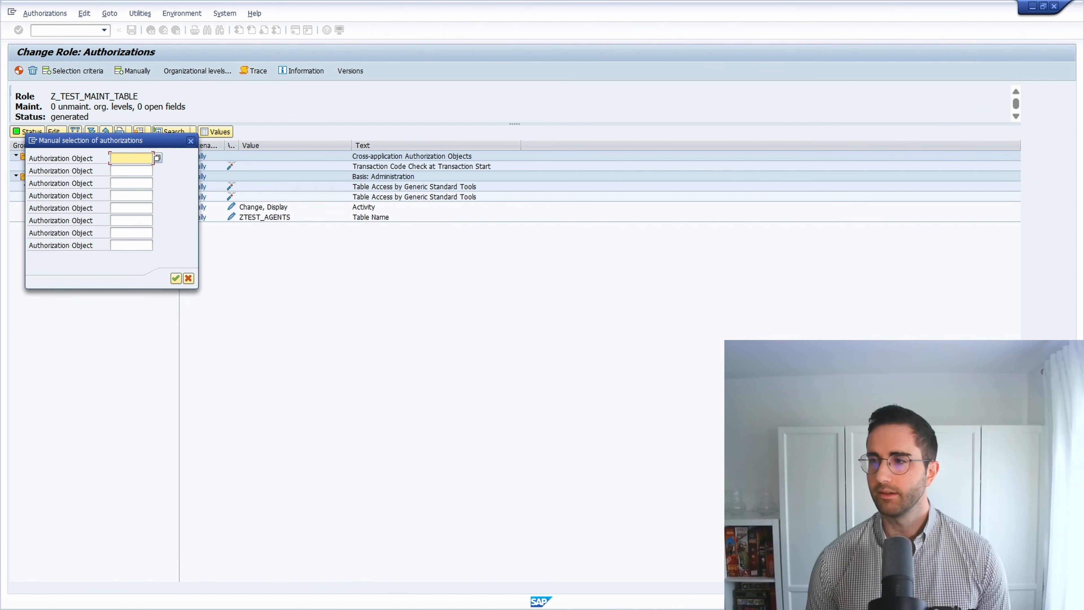
{"action": "key", "text": "alt+Tab"}
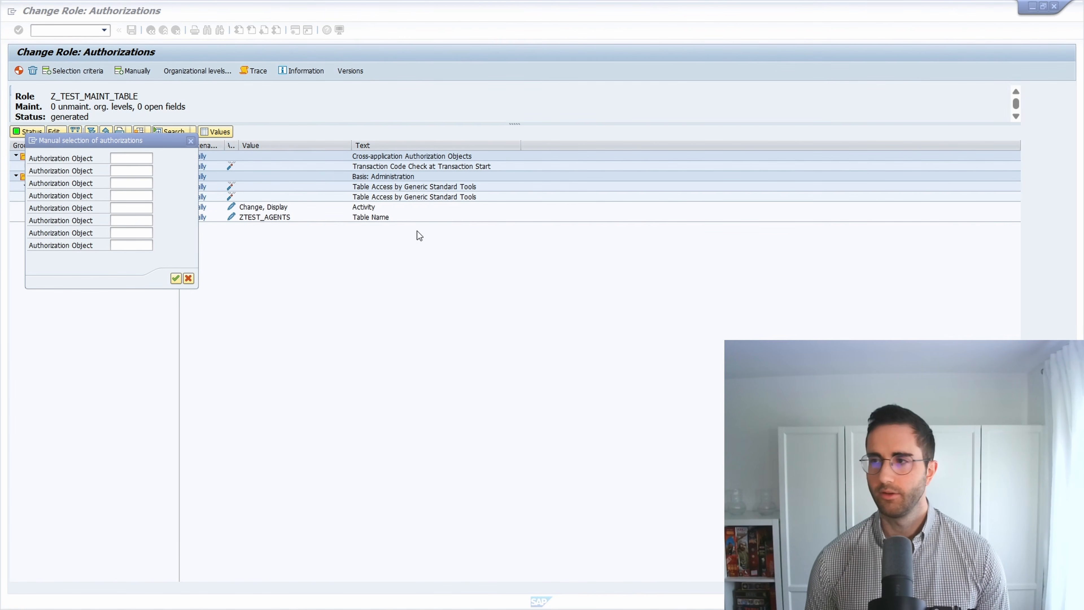
{"action": "left_click", "coordinate": [142, 159]}
{"action": "type", "text": "S_TABU_DIS"}
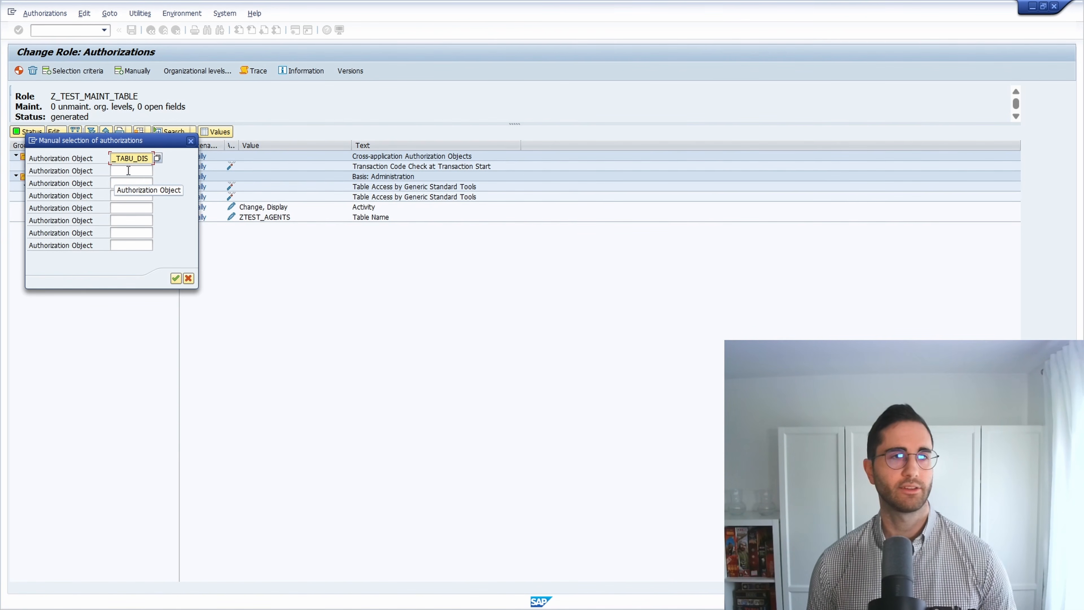
{"action": "left_click", "coordinate": [175, 278]}
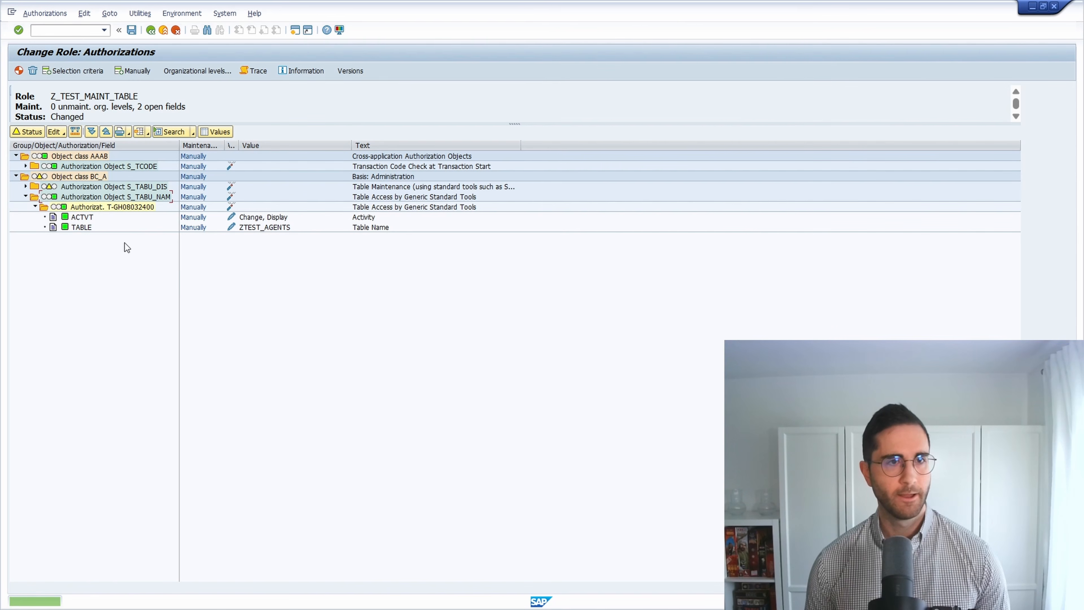
Expand the S_TABU_DIS authorization and set its table authorization group field DICBERCLS to ZFOR
{"action": "left_click", "coordinate": [26, 187]}
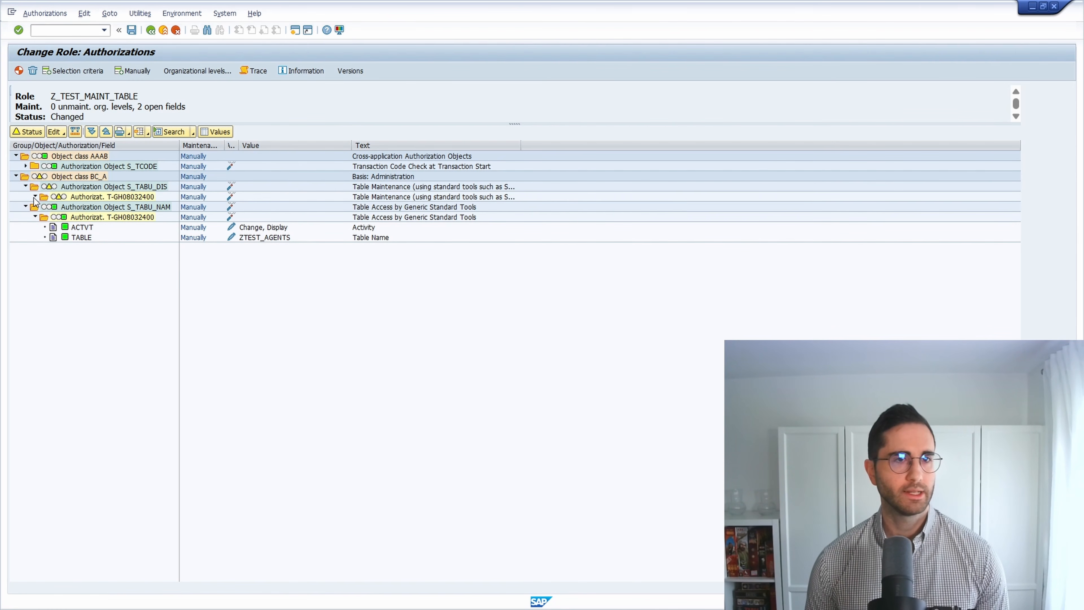
{"action": "left_click", "coordinate": [35, 197]}
{"action": "left_click", "coordinate": [88, 207]}
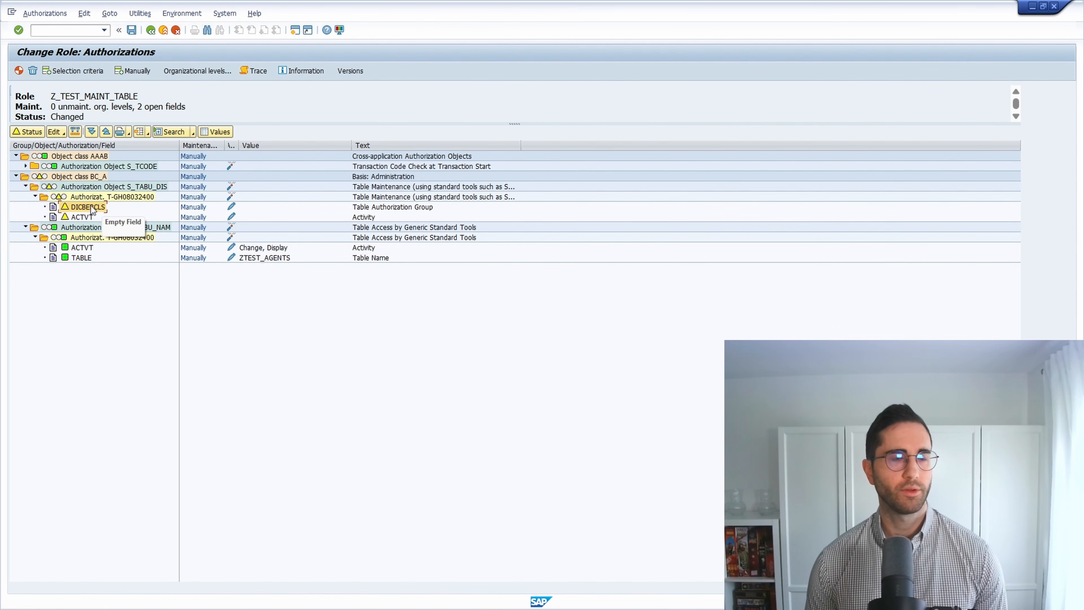
{"action": "left_click", "coordinate": [232, 208]}
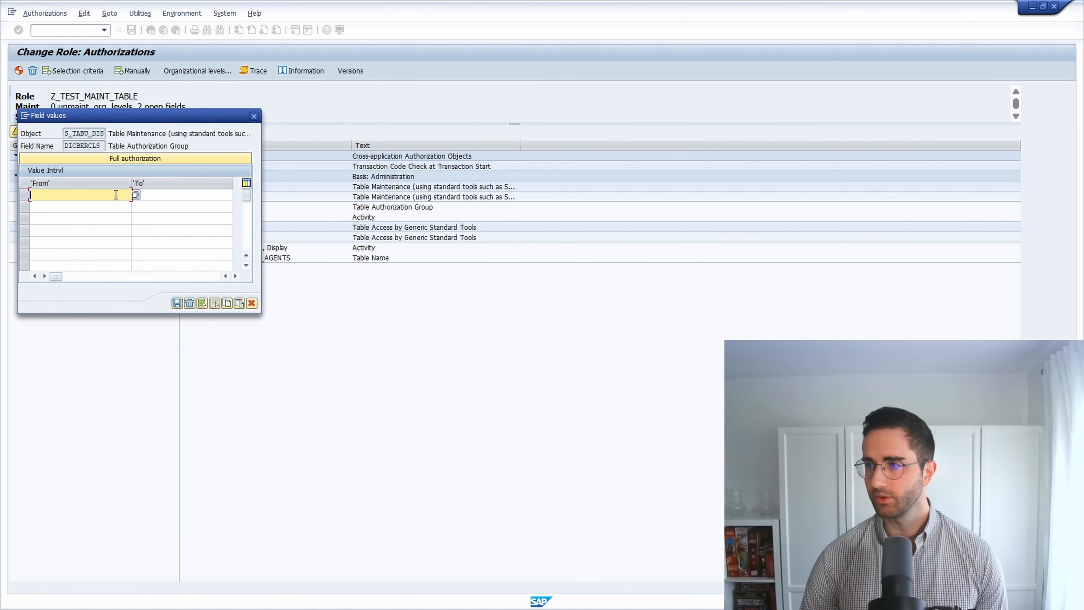
{"action": "type", "text": "ZFOR"}
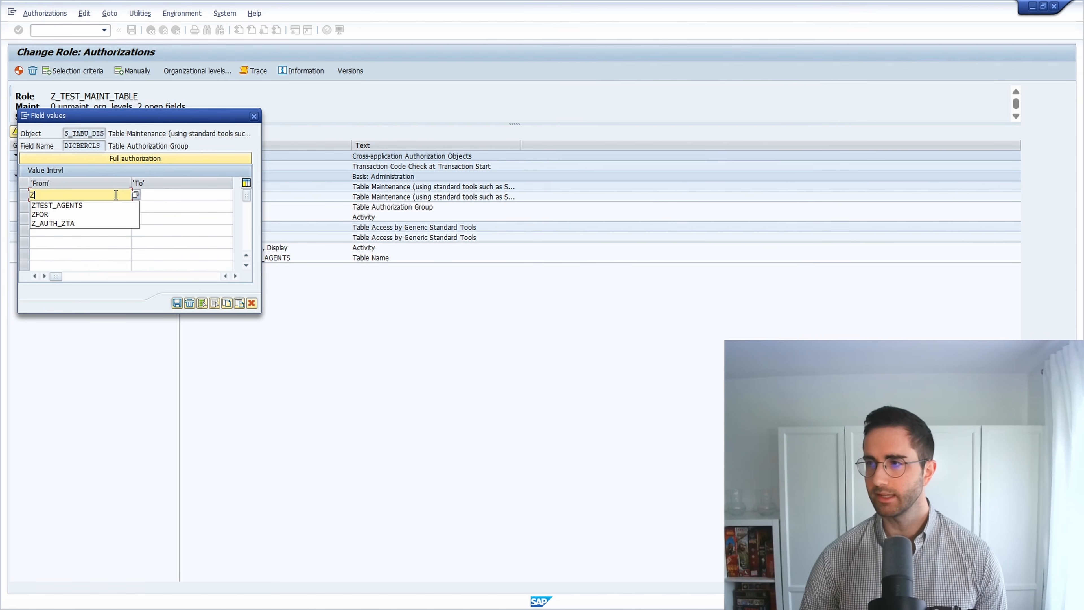
{"action": "left_click", "coordinate": [177, 303]}
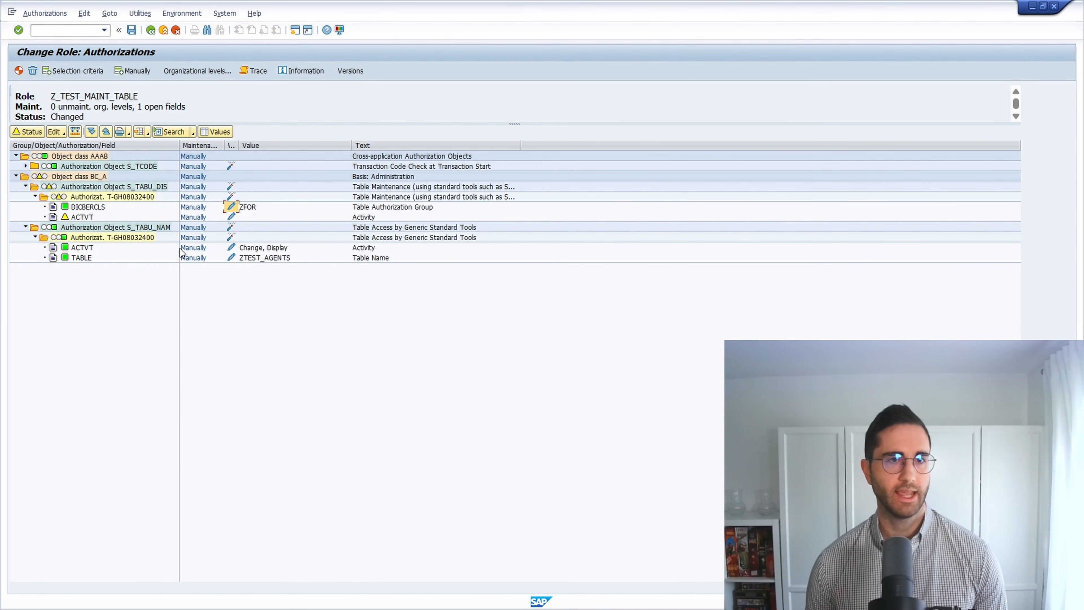
Allow activities 02 Change and 03 Display for S_TABU_DIS, and save the role and generate its profile
{"action": "left_click", "coordinate": [231, 216]}
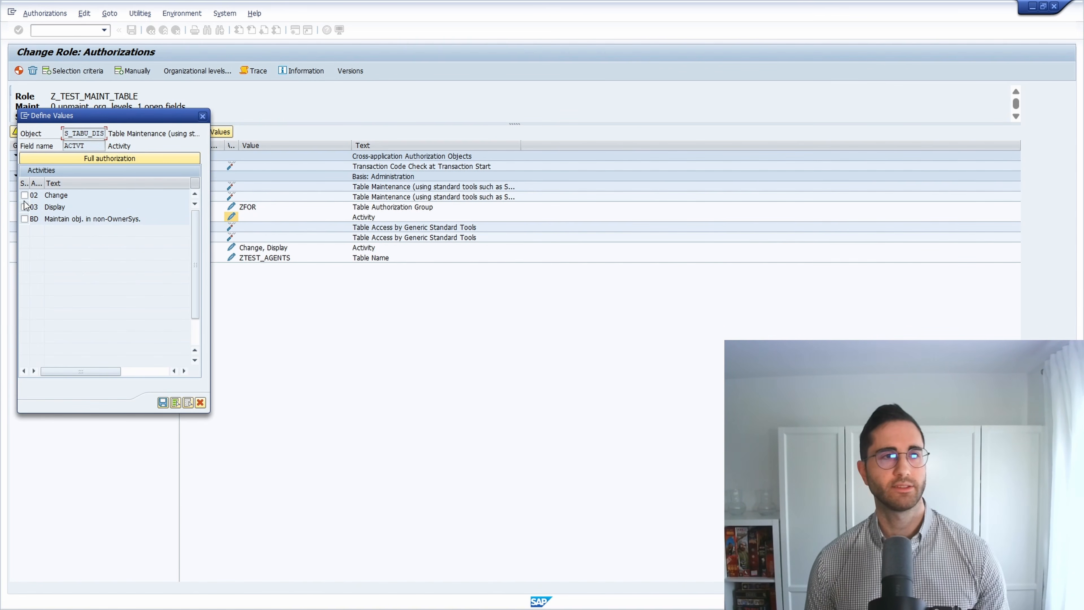
{"action": "left_click_drag", "start_coordinate": [45, 206], "coordinate": [76, 205]}
{"action": "double_click", "coordinate": [59, 194]}
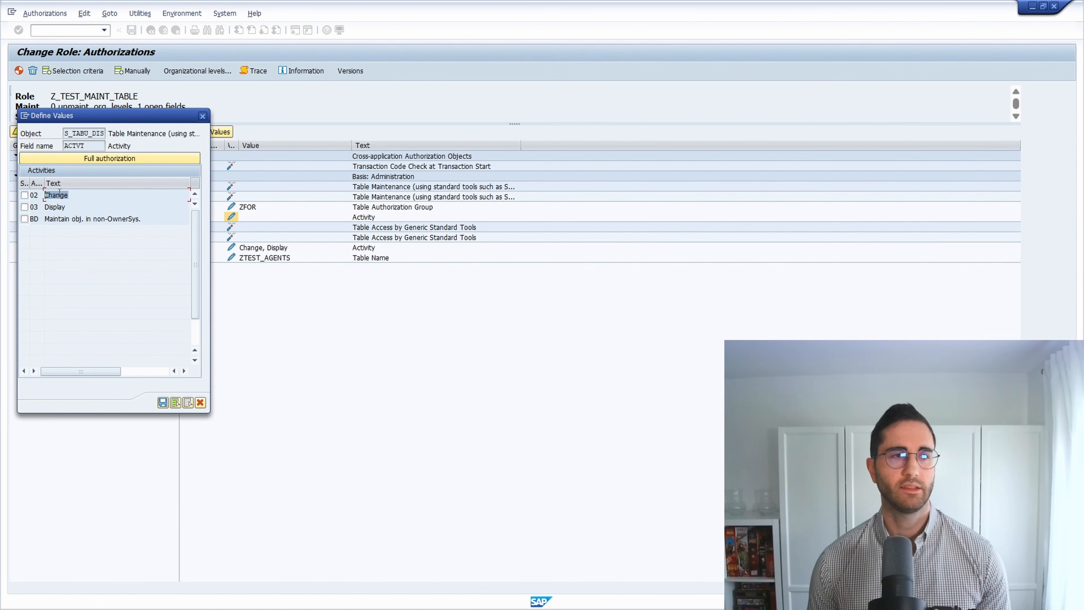
{"action": "left_click", "coordinate": [24, 195]}
{"action": "left_click", "coordinate": [25, 207]}
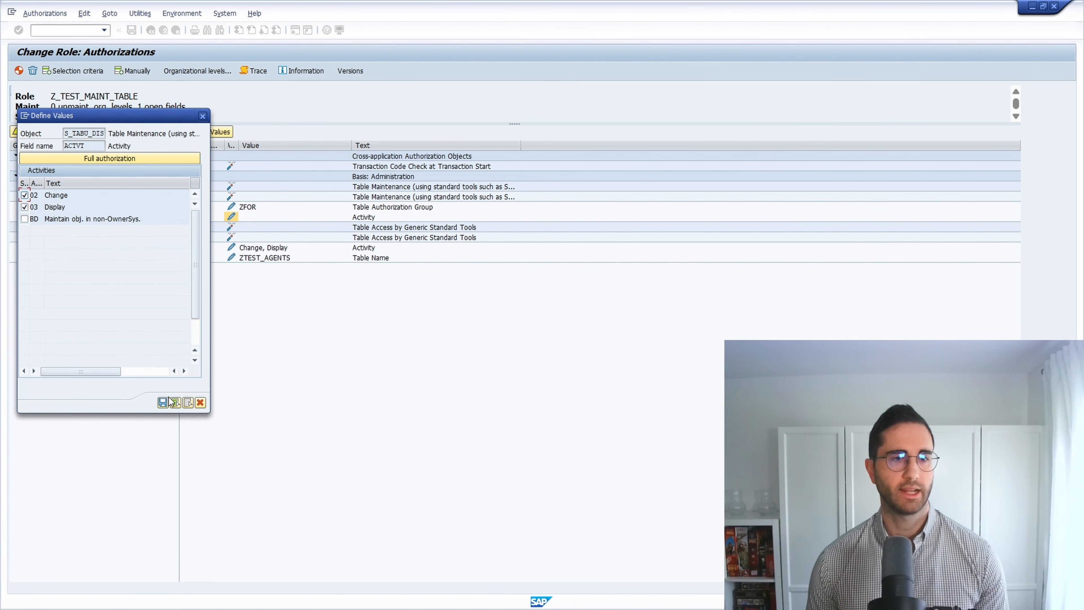
{"action": "left_click", "coordinate": [163, 403]}
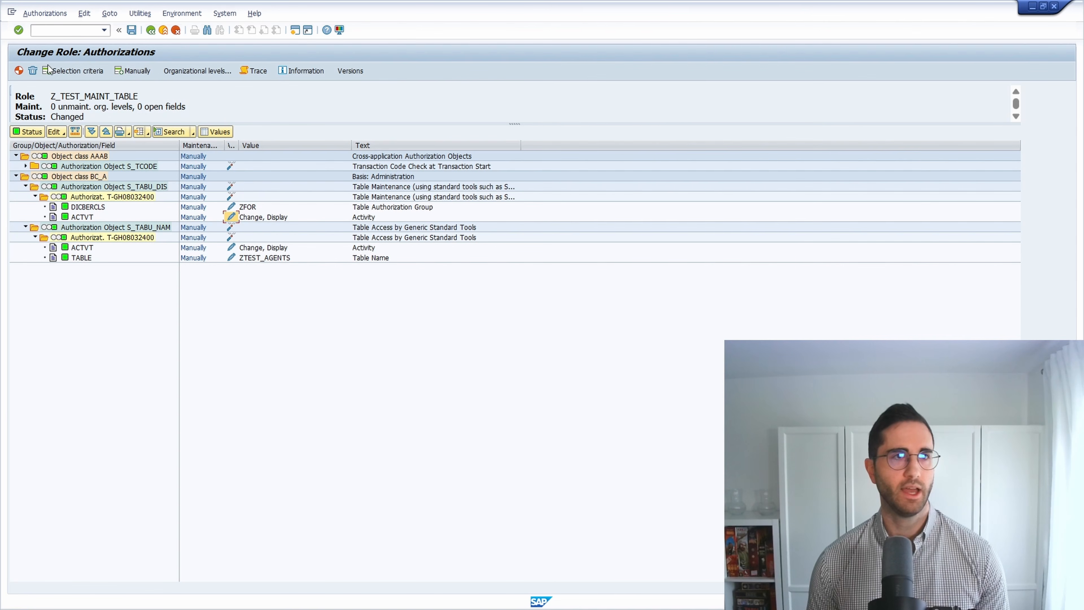
{"action": "left_click", "coordinate": [132, 29]}
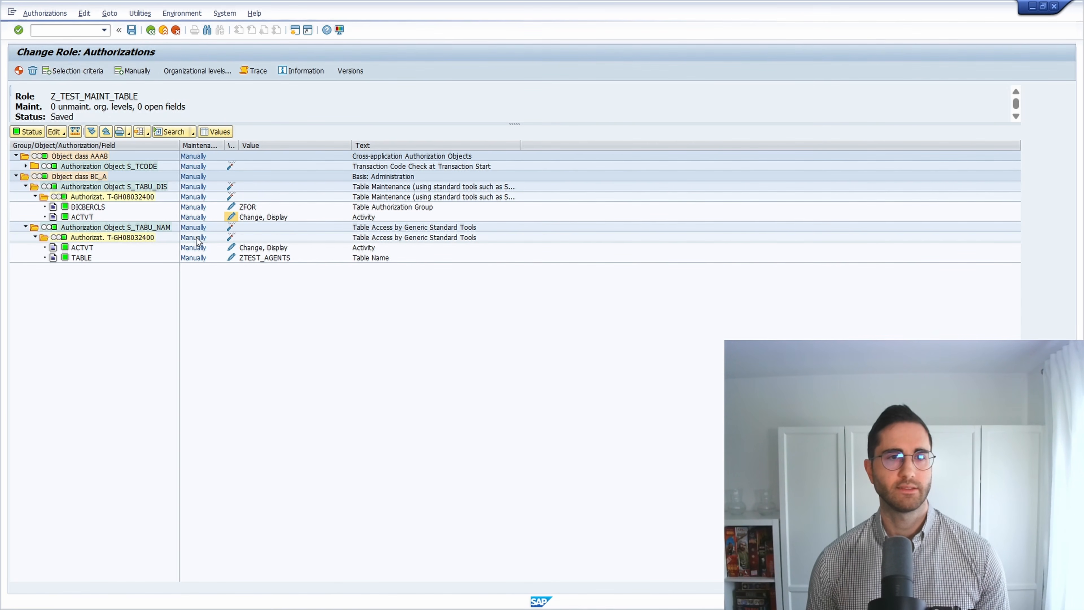
{"action": "left_click", "coordinate": [19, 70]}
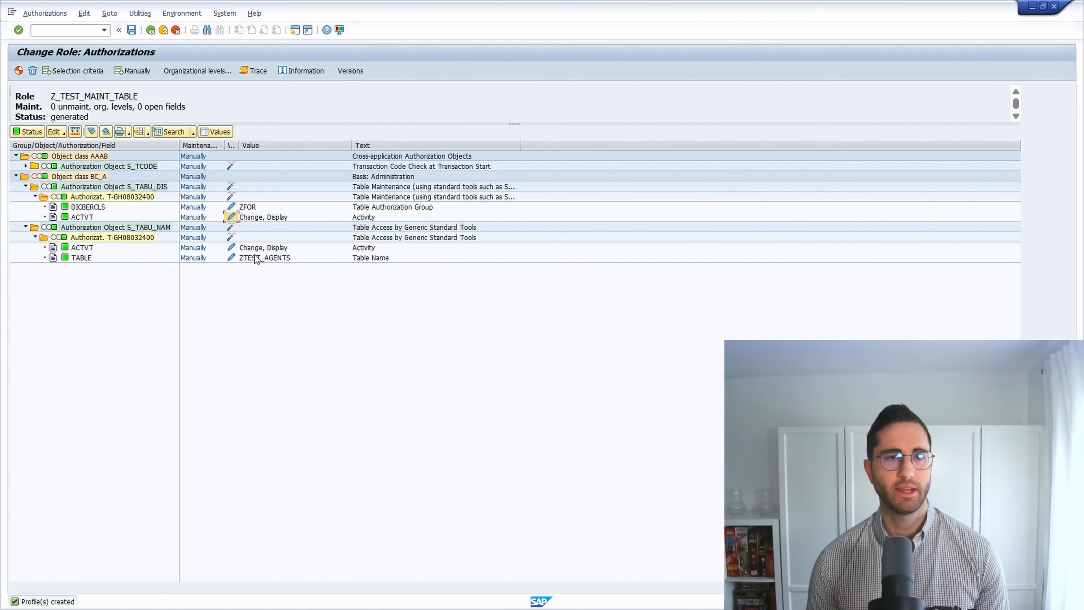
Remove activity 02 Change from S_TABU_NAM so only Display remains, and regenerate the role profile
{"action": "left_click", "coordinate": [148, 188]}
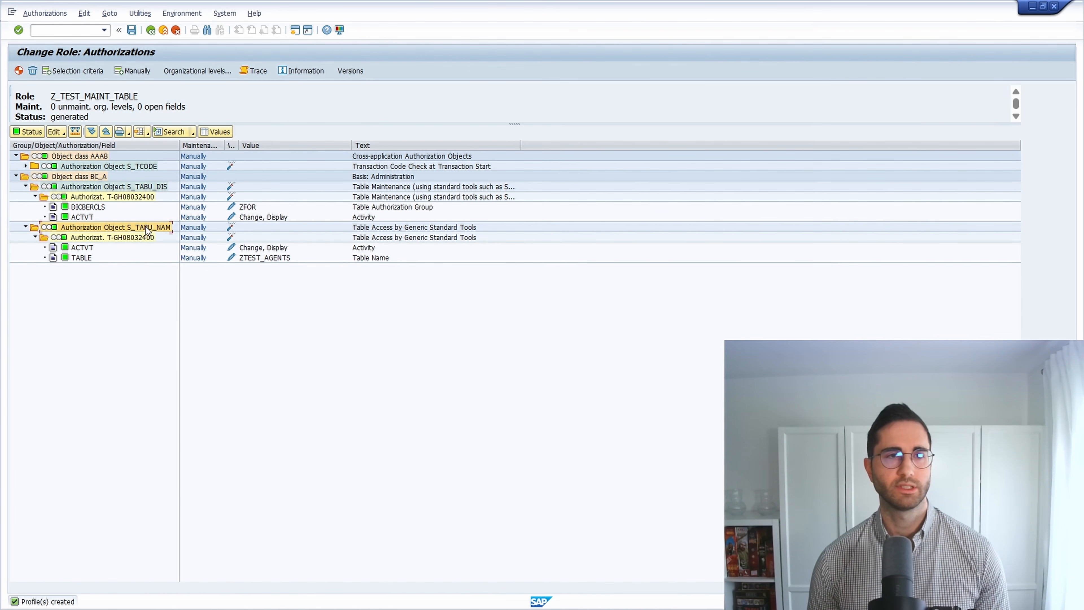
{"action": "left_click", "coordinate": [252, 207]}
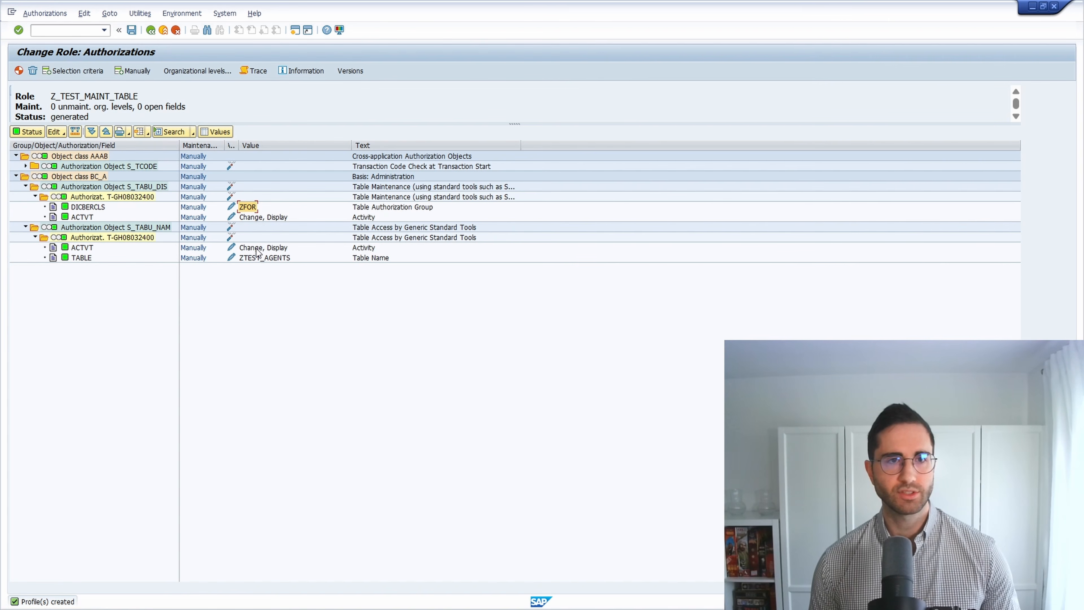
{"action": "left_click", "coordinate": [231, 248]}
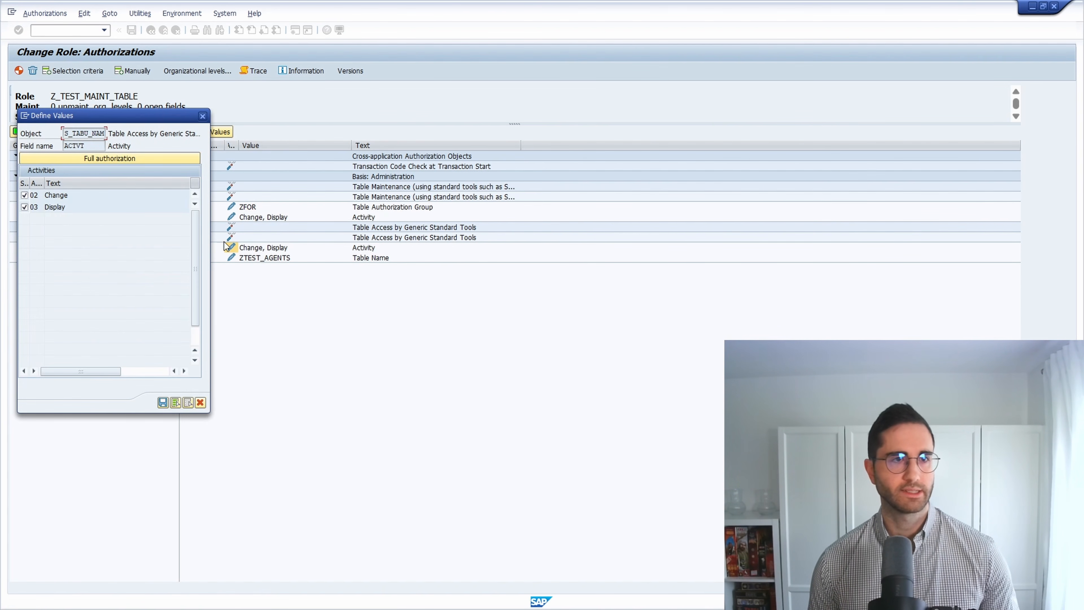
{"action": "left_click", "coordinate": [24, 195]}
{"action": "left_click", "coordinate": [162, 404]}
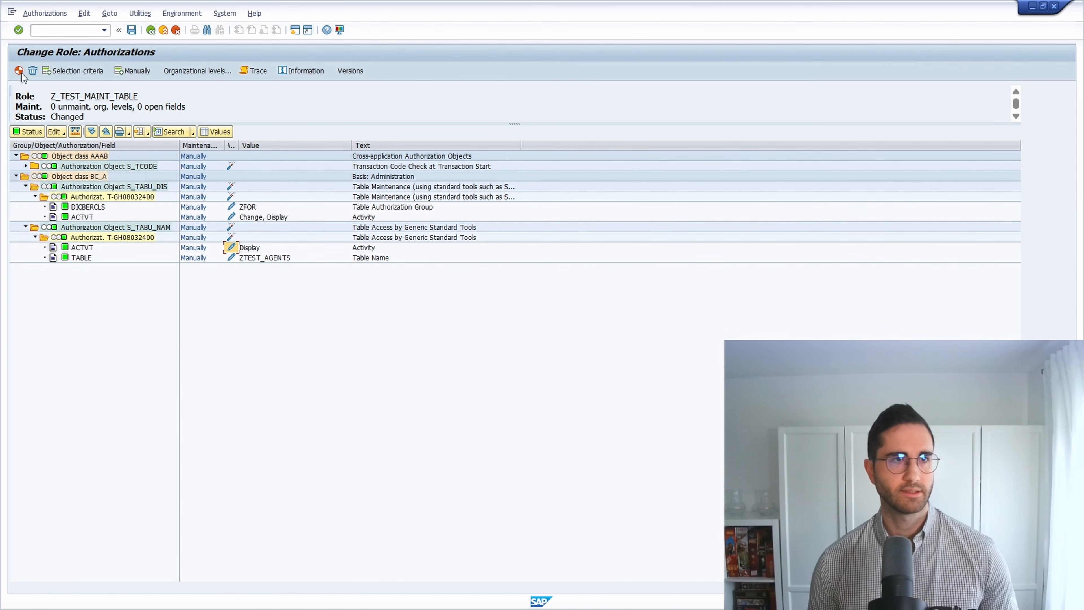
{"action": "left_click", "coordinate": [253, 218]}
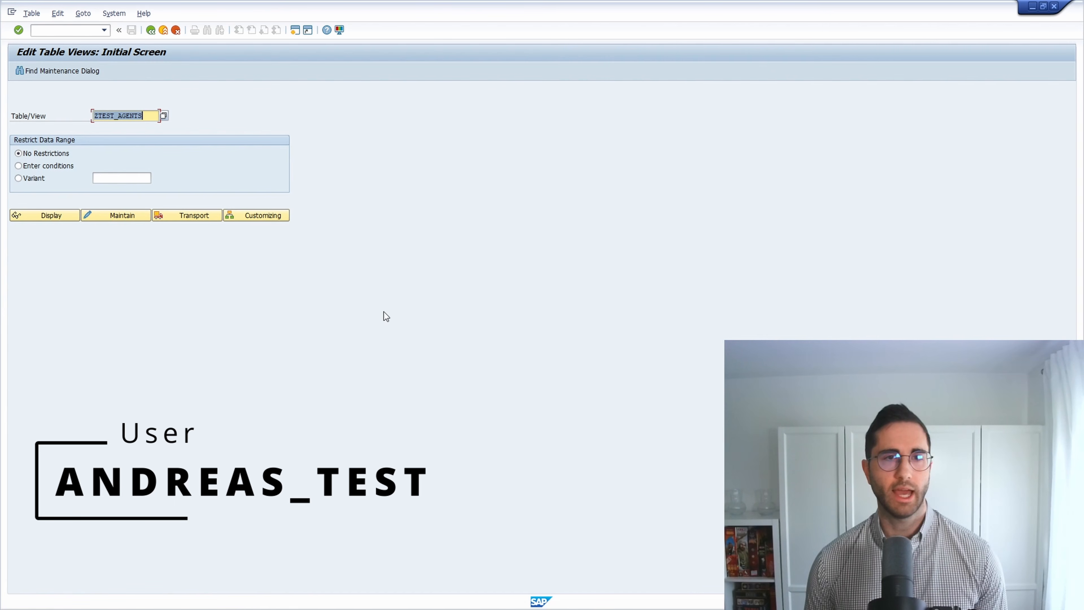
In the test user's table maintenance session, check both display and maintain access to ZTEST_AGENTS, and leave the table view
{"action": "left_click", "coordinate": [54, 214]}
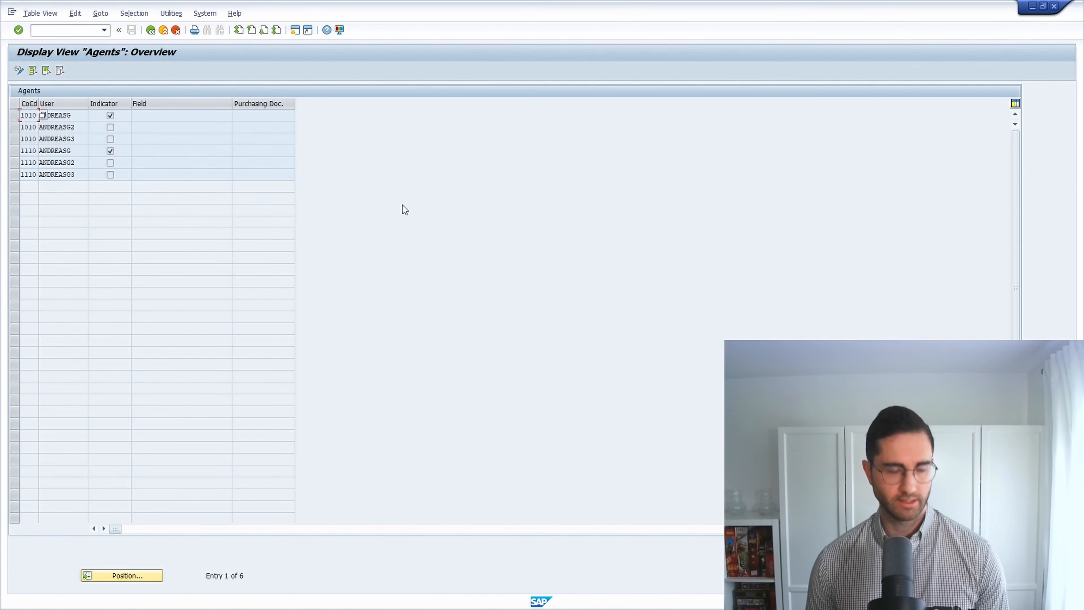
{"action": "key", "text": "F3"}
{"action": "left_click", "coordinate": [134, 215]}
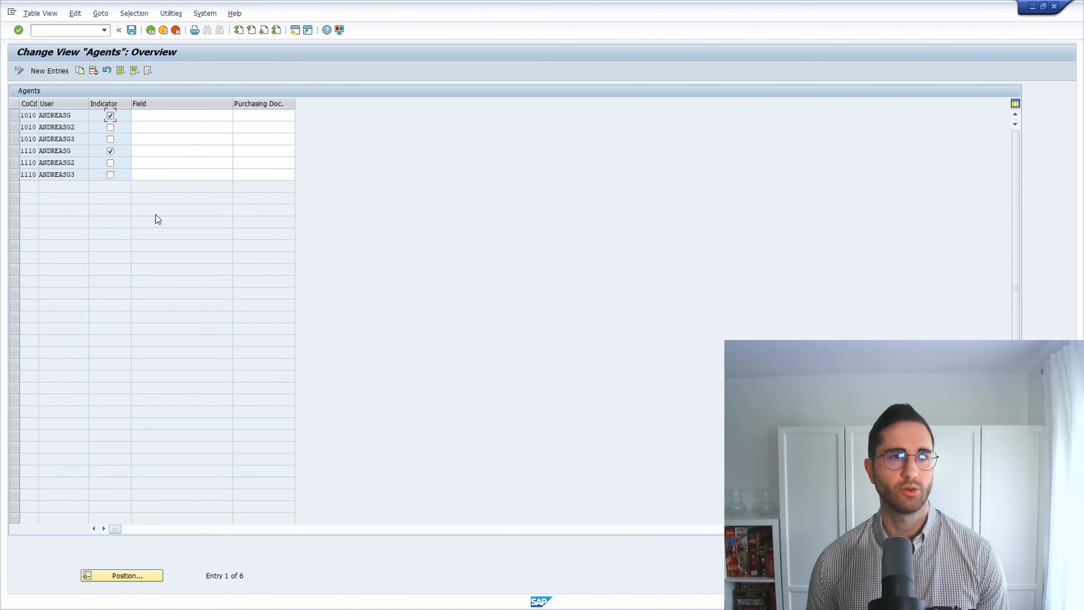
{"action": "key", "text": "F3"}
{"action": "key", "text": "F3"}
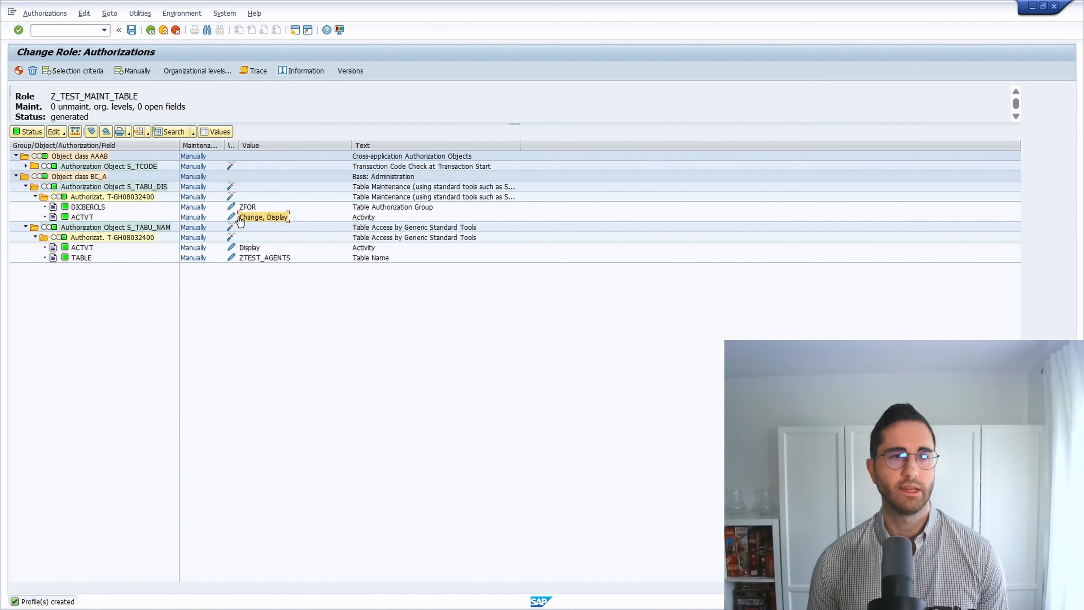
Remove activity 02 Change from the ACTVT field of S_TABU_DIS, leaving only Display, and save the field values
{"action": "left_click", "coordinate": [234, 219]}
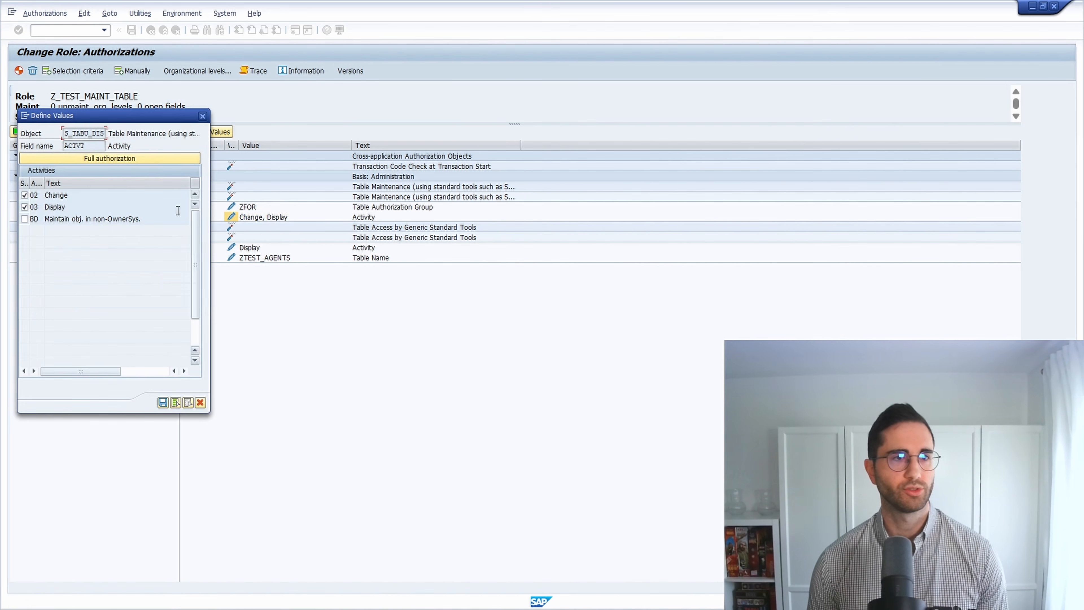
{"action": "left_click", "coordinate": [24, 194]}
{"action": "left_click", "coordinate": [163, 402]}
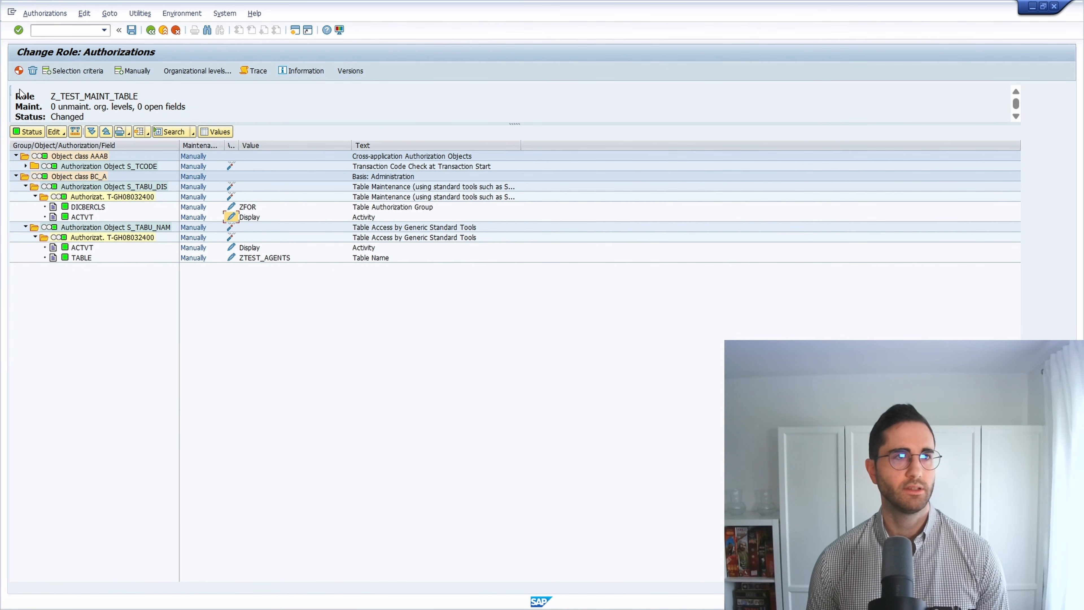
Generate the role's profile and, in the test user's table maintenance session, try to maintain ZTEST_AGENTS and continue in display mode
{"action": "left_click", "coordinate": [18, 72]}
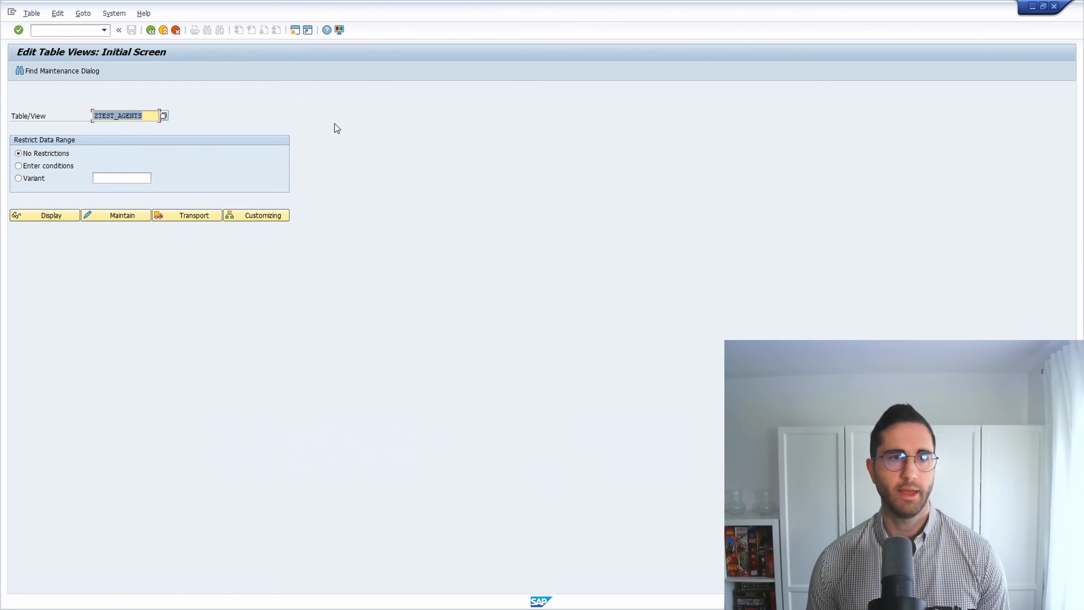
{"action": "left_click", "coordinate": [107, 215]}
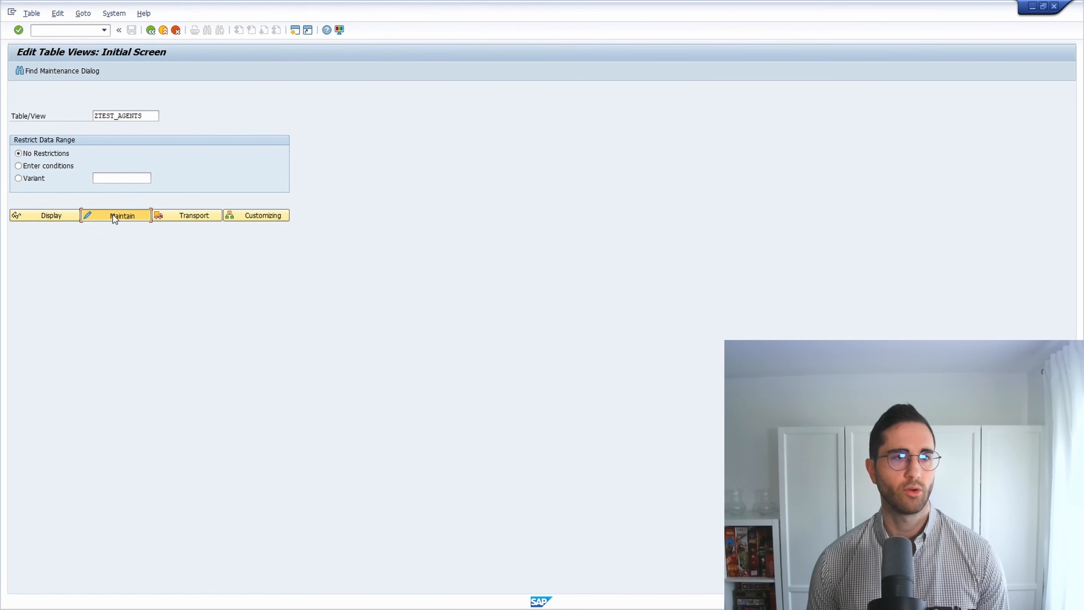
{"action": "left_click_drag", "start_coordinate": [221, 271], "coordinate": [72, 271]}
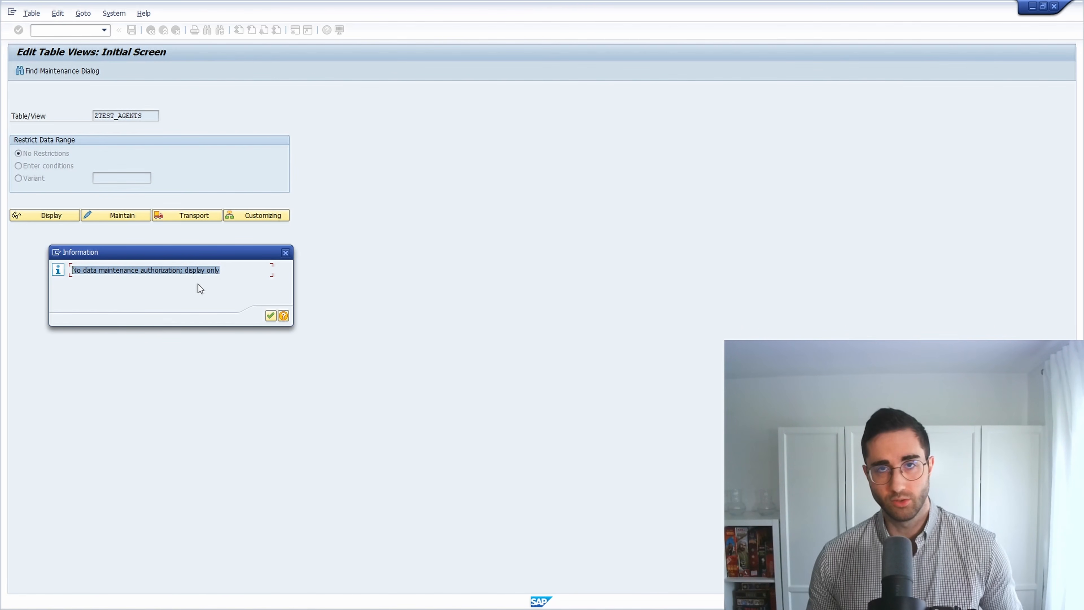
{"action": "left_click", "coordinate": [226, 270]}
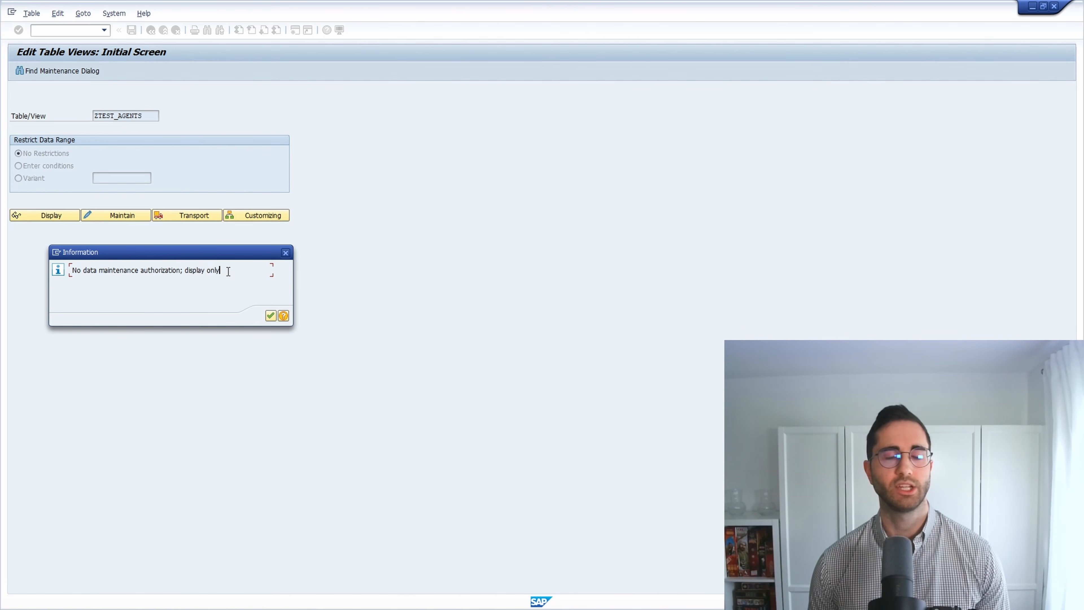
{"action": "key", "text": "Return"}
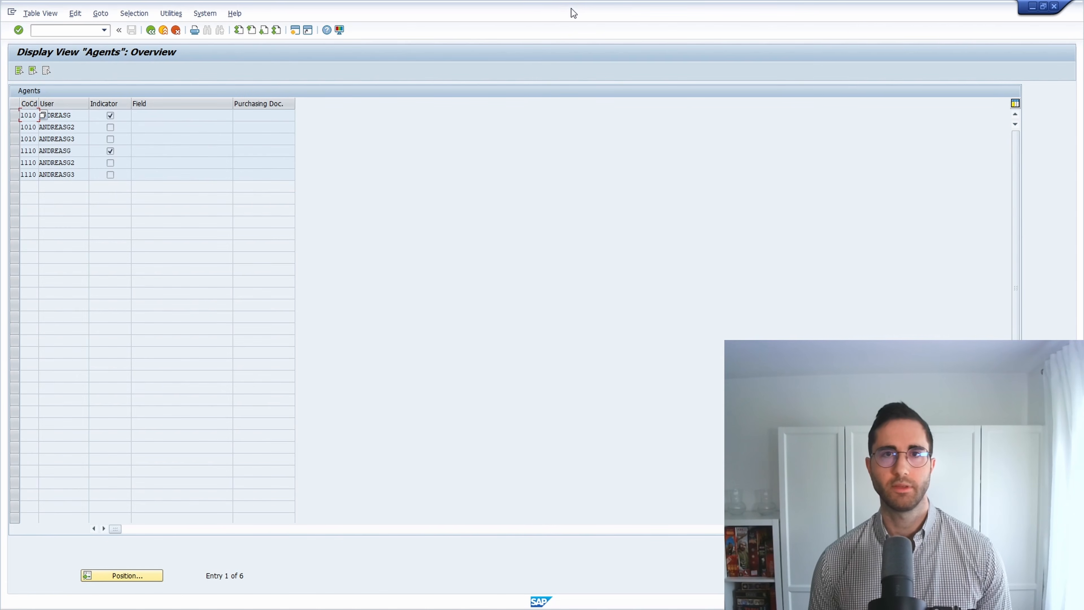
{"action": "left_click_drag", "start_coordinate": [573, 12], "coordinate": [573, 0]}
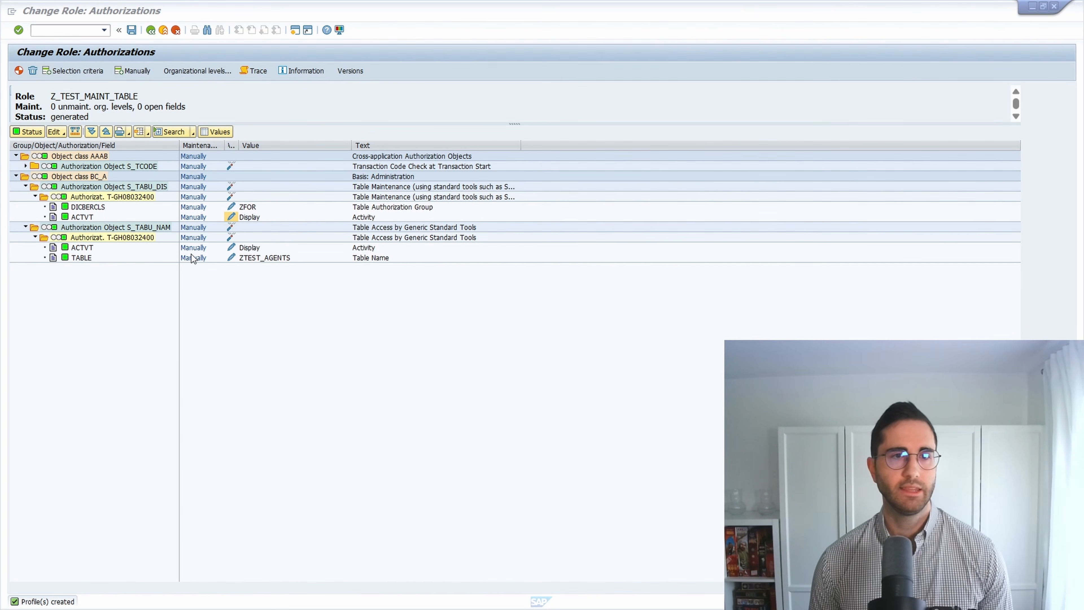
Add activity 02 Change to the ACTVT field of S_TABU_NAM, then save the role and generate its profile
{"action": "left_click", "coordinate": [251, 206]}
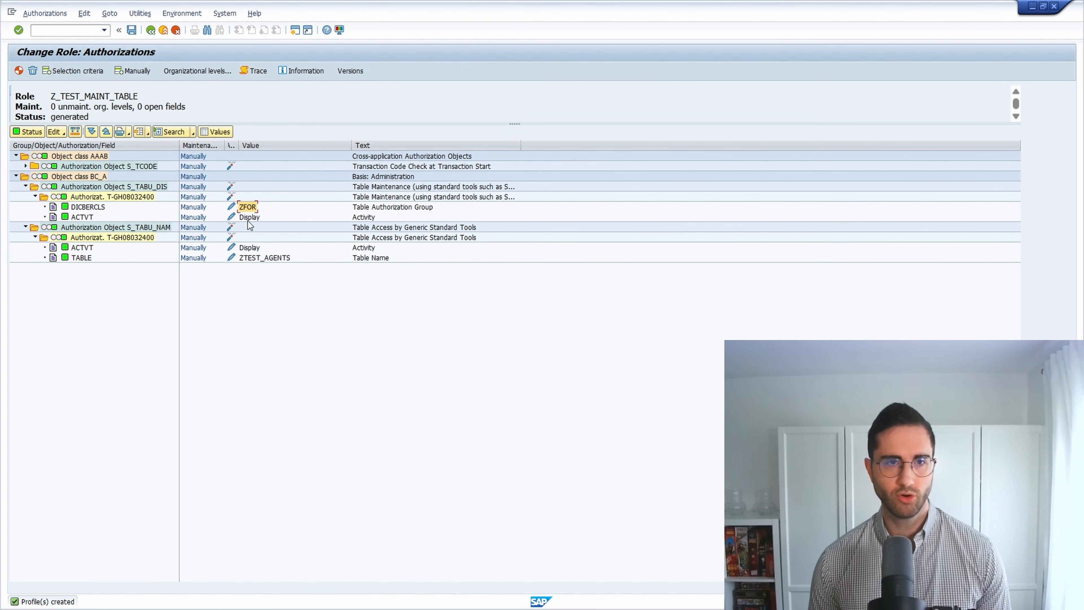
{"action": "left_click", "coordinate": [253, 257]}
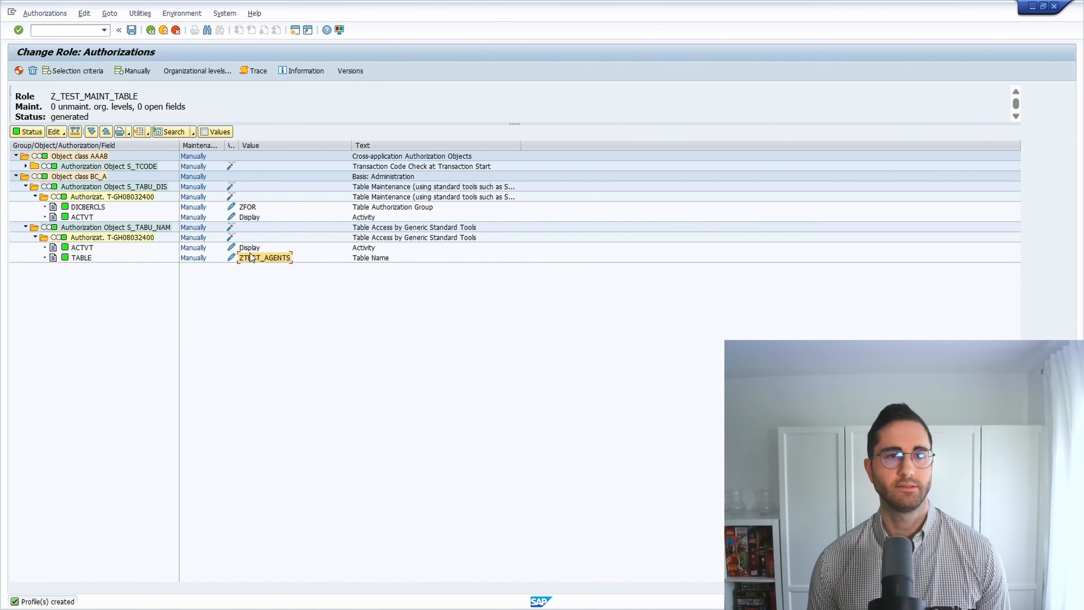
{"action": "left_click", "coordinate": [230, 248]}
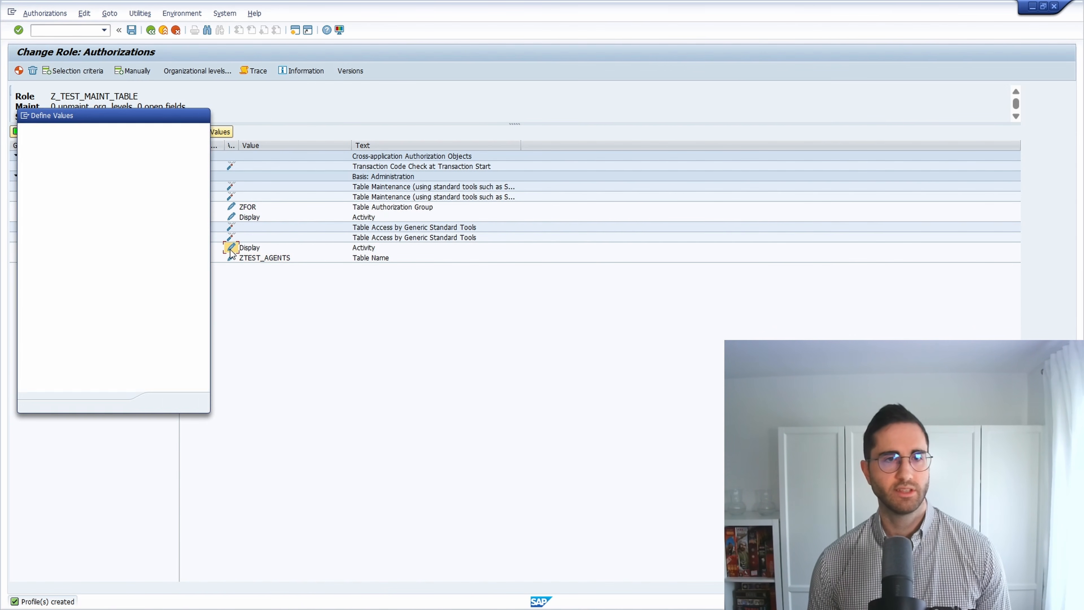
{"action": "left_click", "coordinate": [24, 195]}
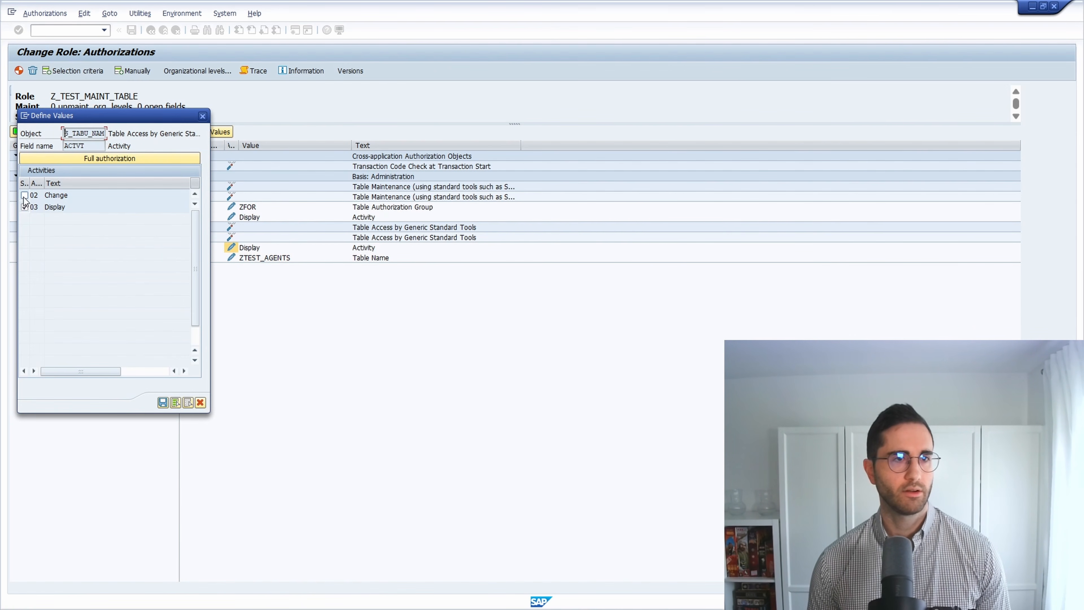
{"action": "left_click", "coordinate": [162, 402]}
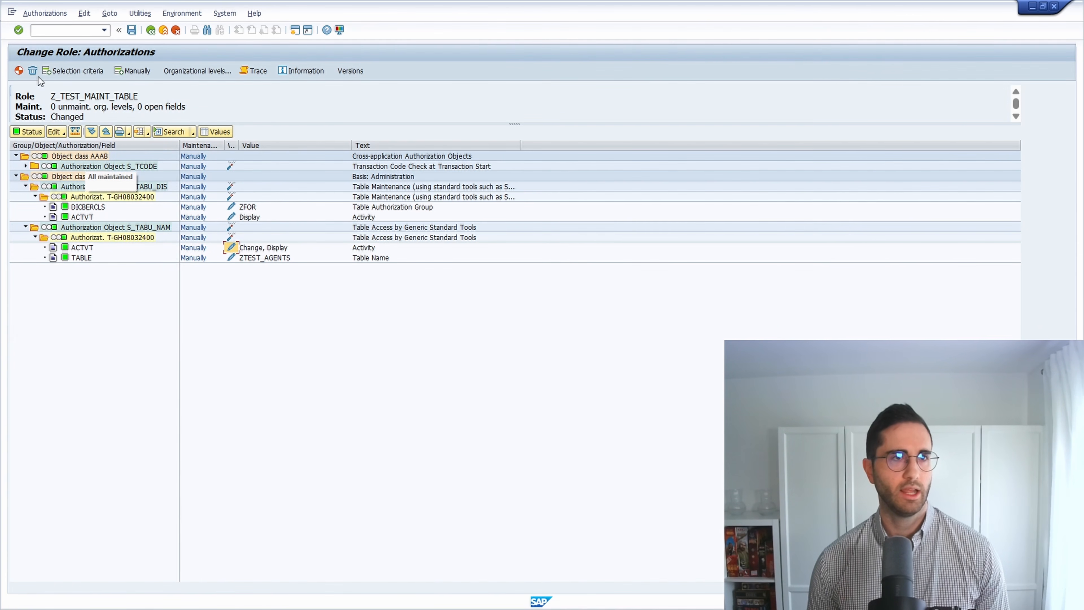
{"action": "left_click", "coordinate": [131, 30]}
{"action": "left_click", "coordinate": [19, 71]}
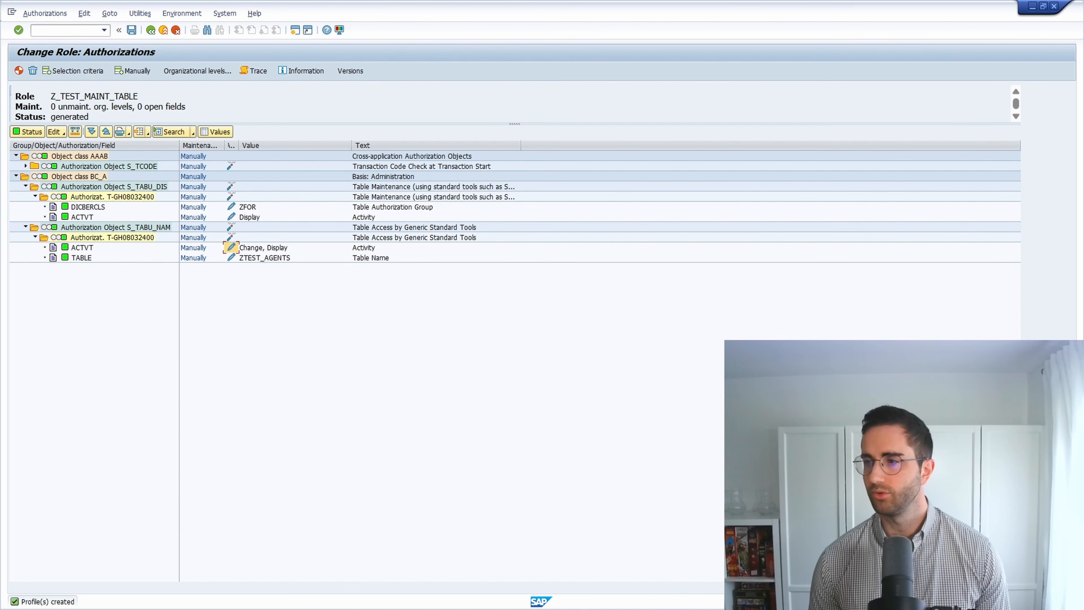
Expand the S_TCODE authorization object down to its transaction code field in the role's authorization tree
{"action": "key", "text": "alt+Tab"}
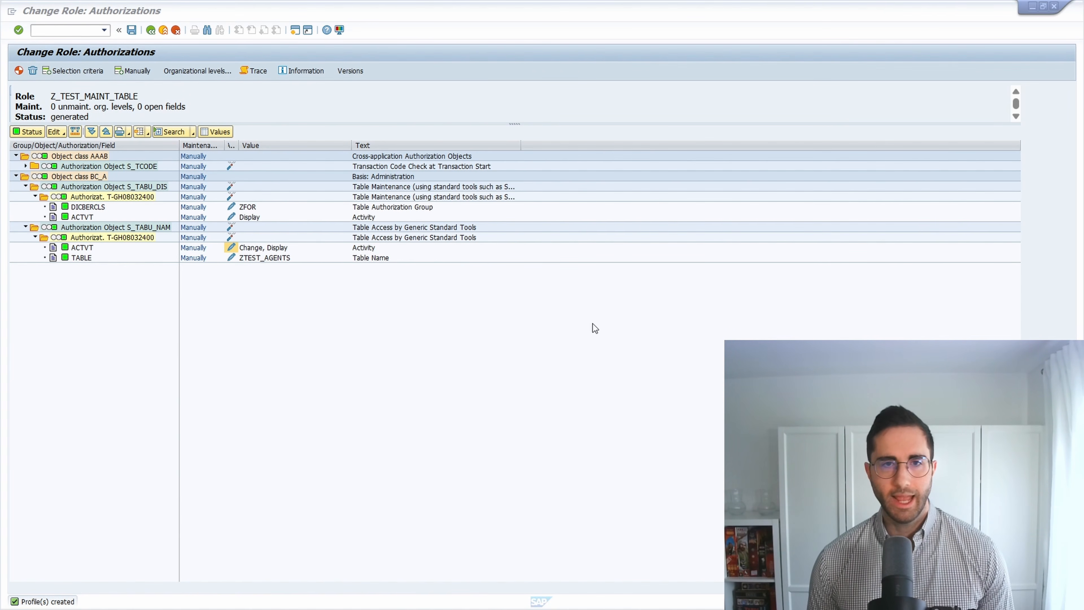
{"action": "left_click", "coordinate": [592, 338]}
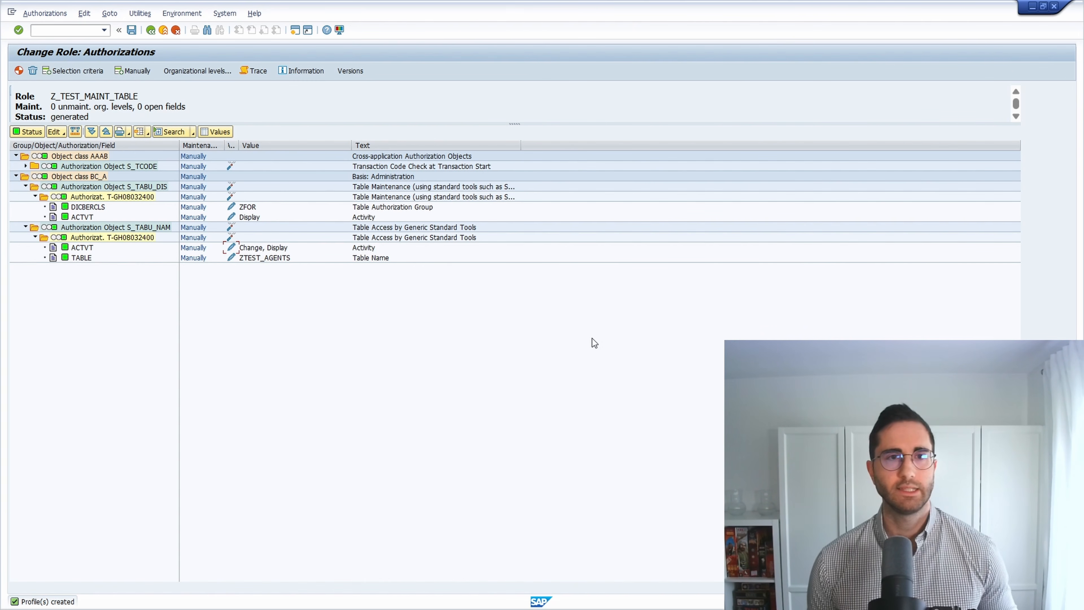
{"action": "left_click", "coordinate": [26, 166]}
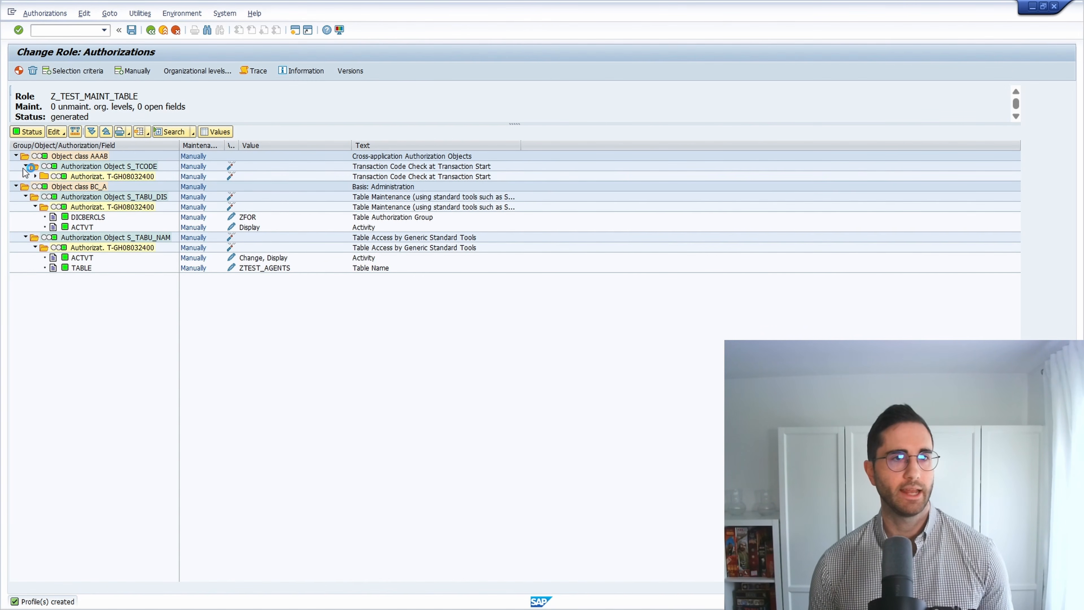
{"action": "left_click", "coordinate": [35, 176]}
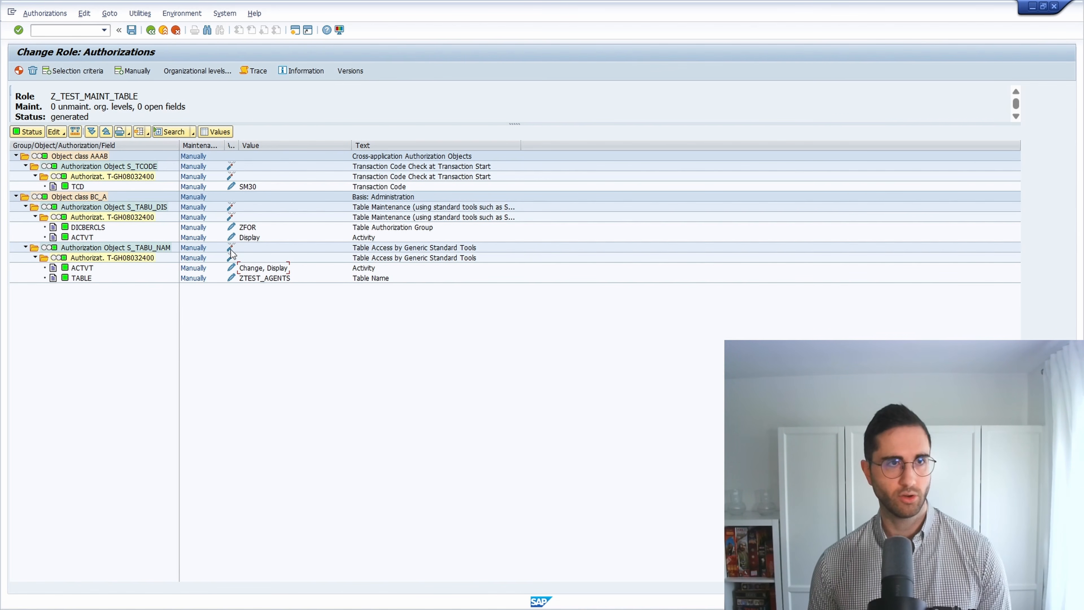
Open transaction SU21 for maintaining authorization objects in a new session
{"action": "left_click", "coordinate": [65, 30]}
{"action": "type", "text": "/osu21"}
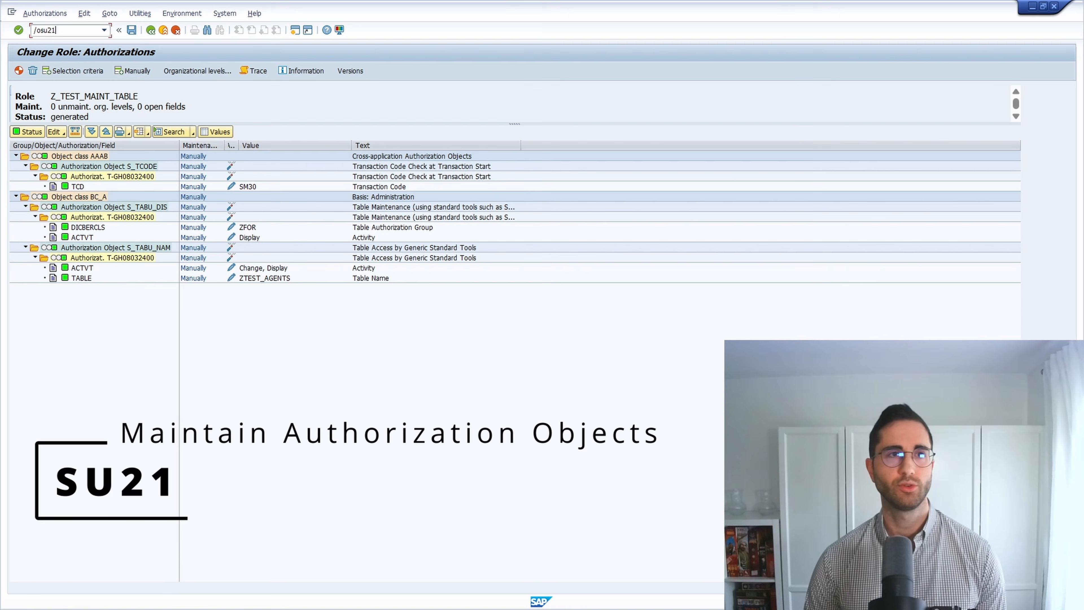
{"action": "key", "text": "Return"}
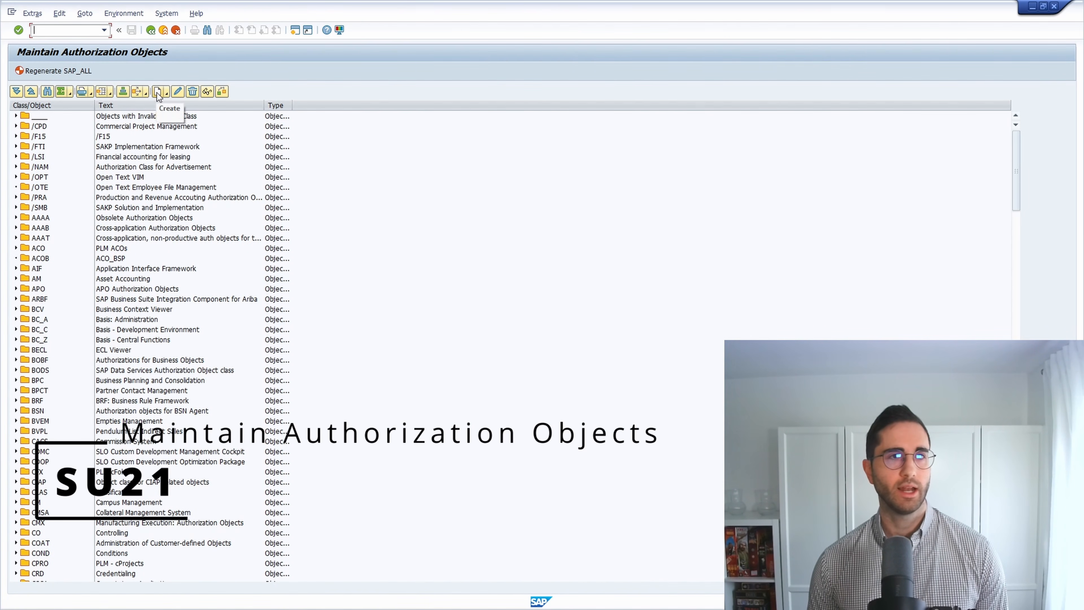
Create the authorization object class ZERP with the text "Test" and save it as a local object
{"action": "left_click", "coordinate": [167, 92]}
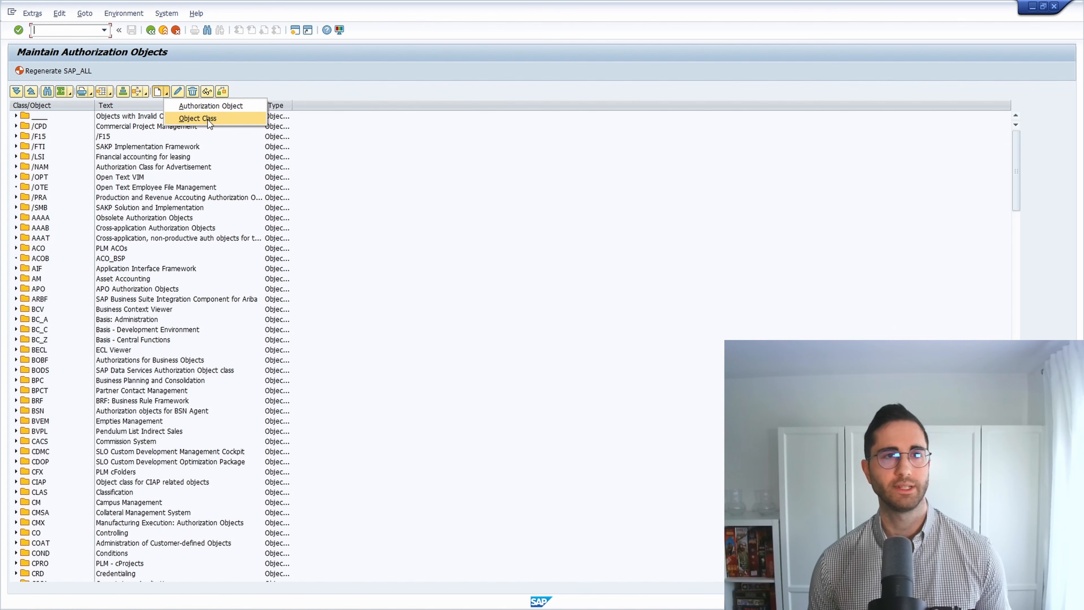
{"action": "left_click", "coordinate": [217, 119]}
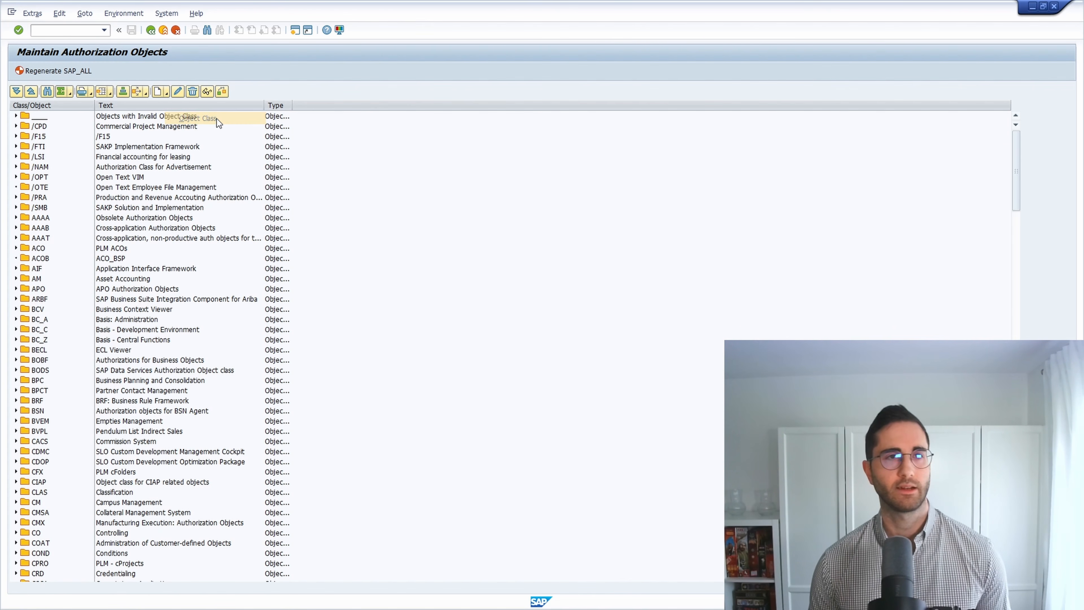
{"action": "left_click", "coordinate": [104, 246]}
{"action": "left_click", "coordinate": [104, 255]}
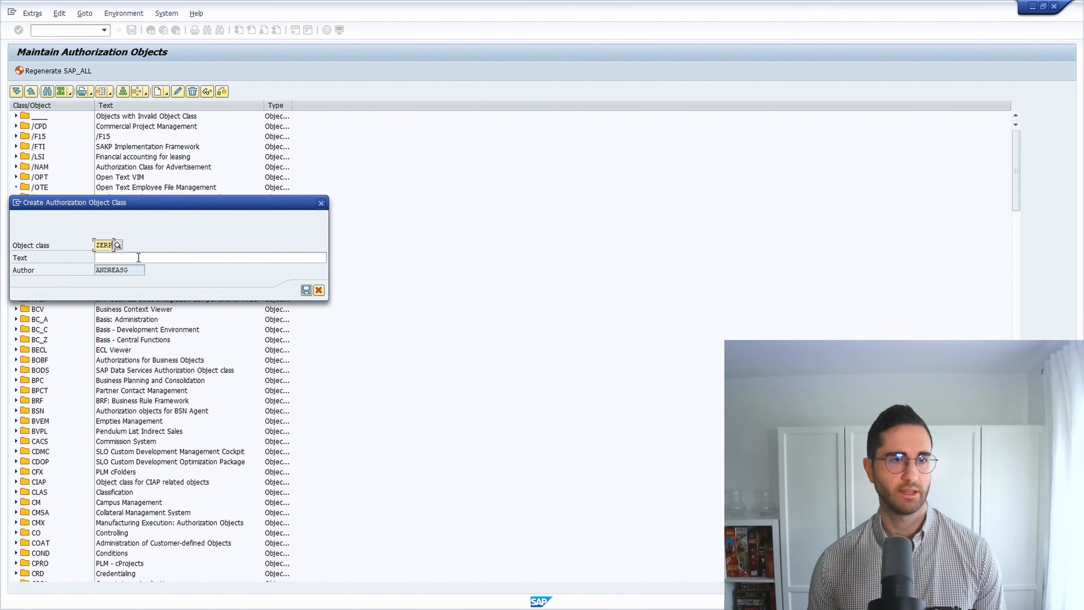
{"action": "left_click", "coordinate": [138, 257]}
{"action": "type", "text": "Test"}
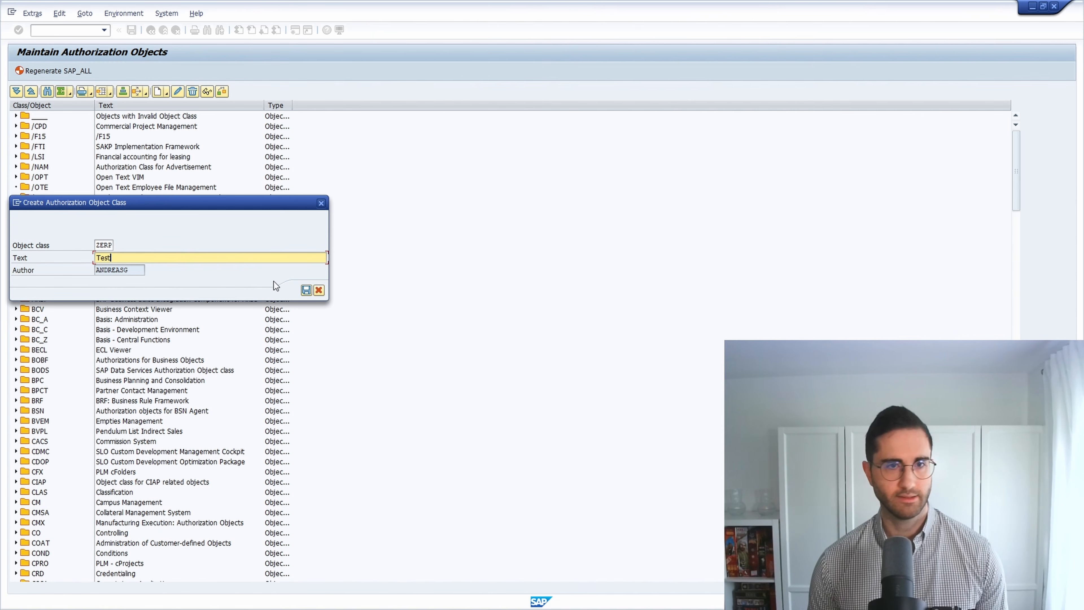
{"action": "left_click", "coordinate": [307, 291]}
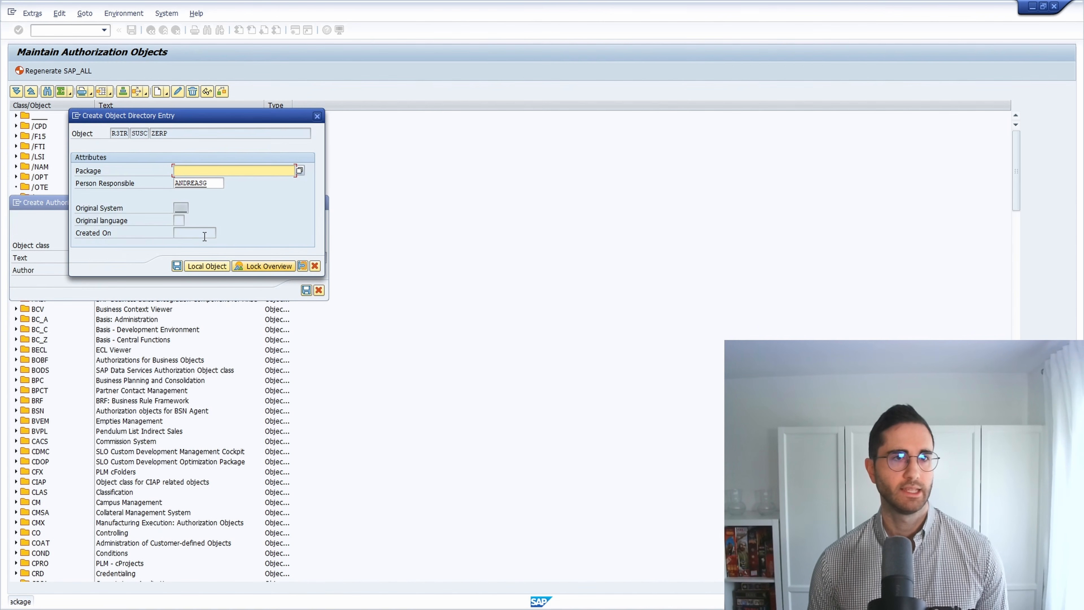
{"action": "left_click", "coordinate": [194, 266]}
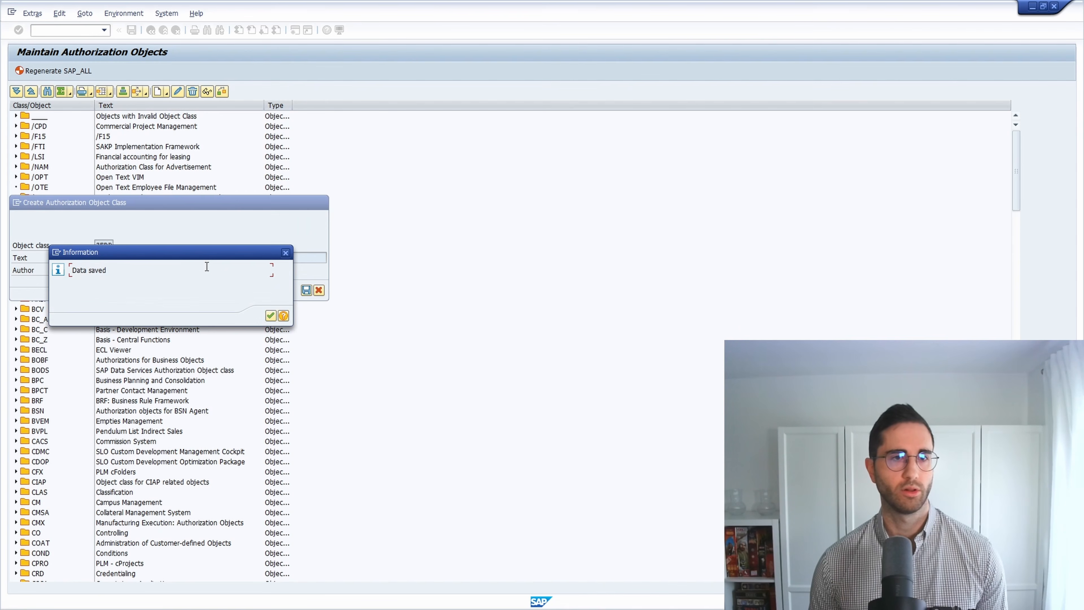
{"action": "left_click", "coordinate": [270, 316]}
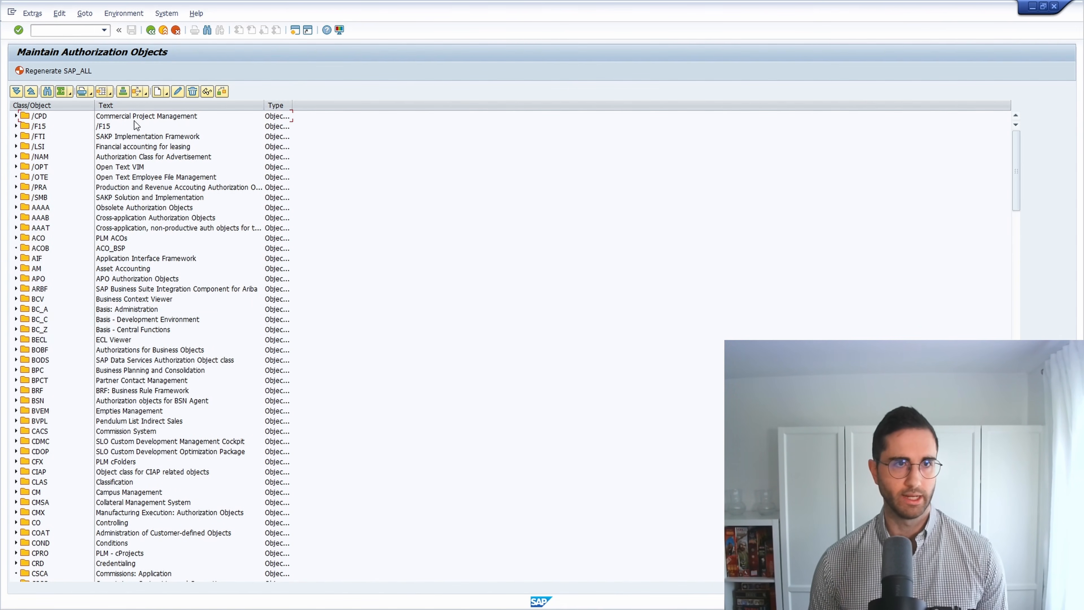
Start a new authorization object Z_AUTH_ZTA with the text "Authorization for maintenance view for ZTEST_AGENTS" and assign it to class ZERP
{"action": "left_click", "coordinate": [166, 91]}
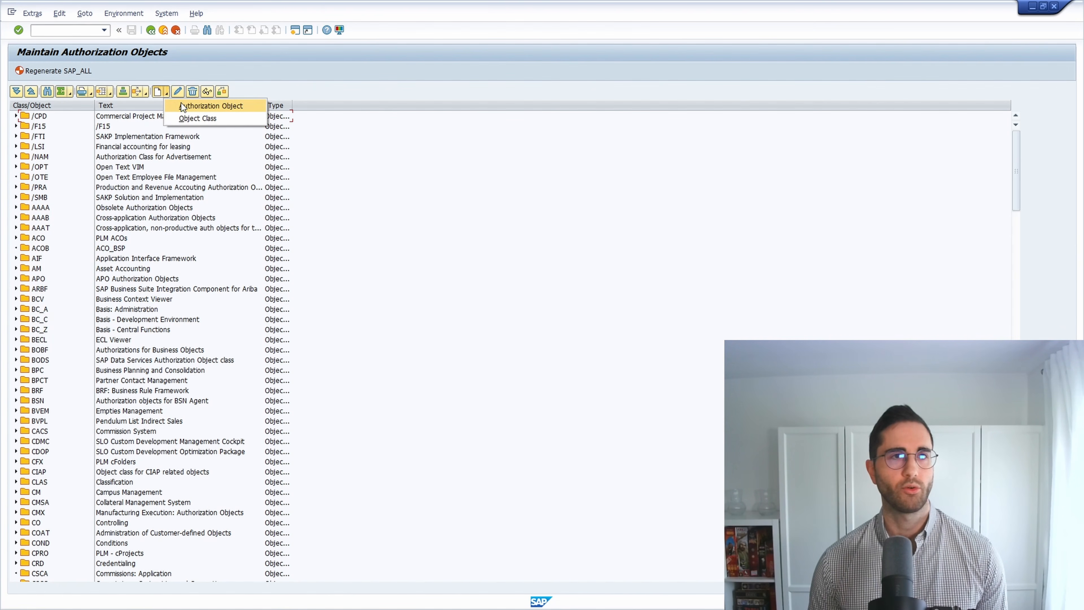
{"action": "left_click", "coordinate": [195, 108]}
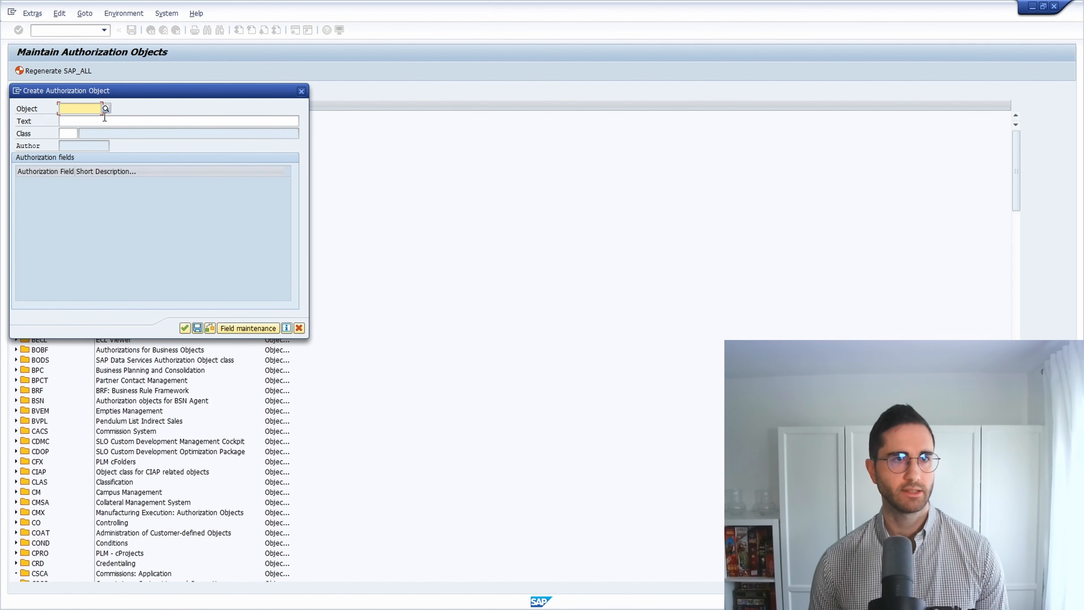
{"action": "left_click", "coordinate": [77, 112]}
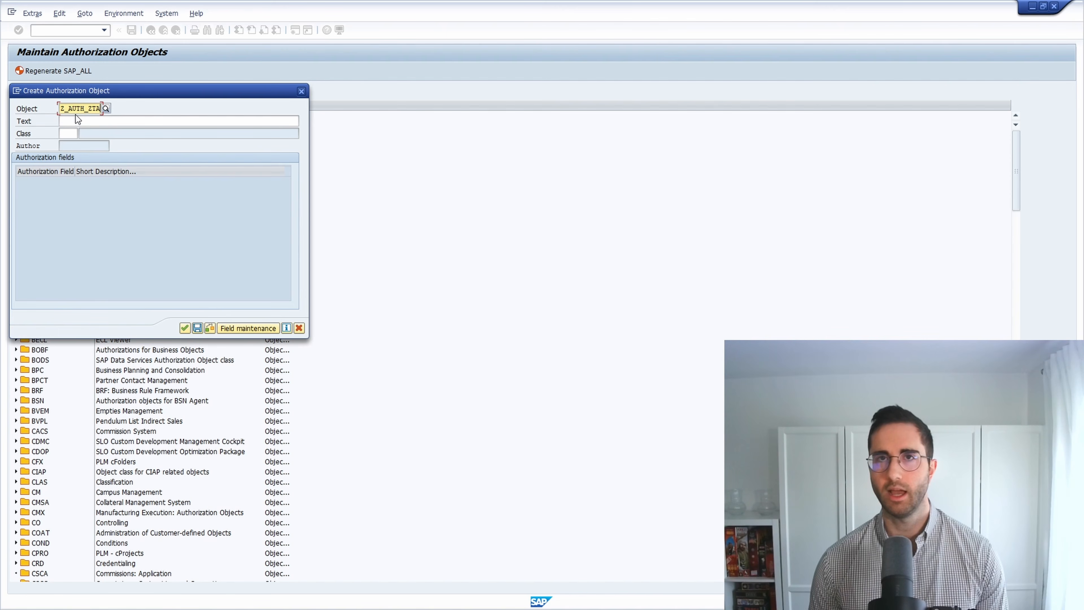
{"action": "left_click", "coordinate": [88, 121]}
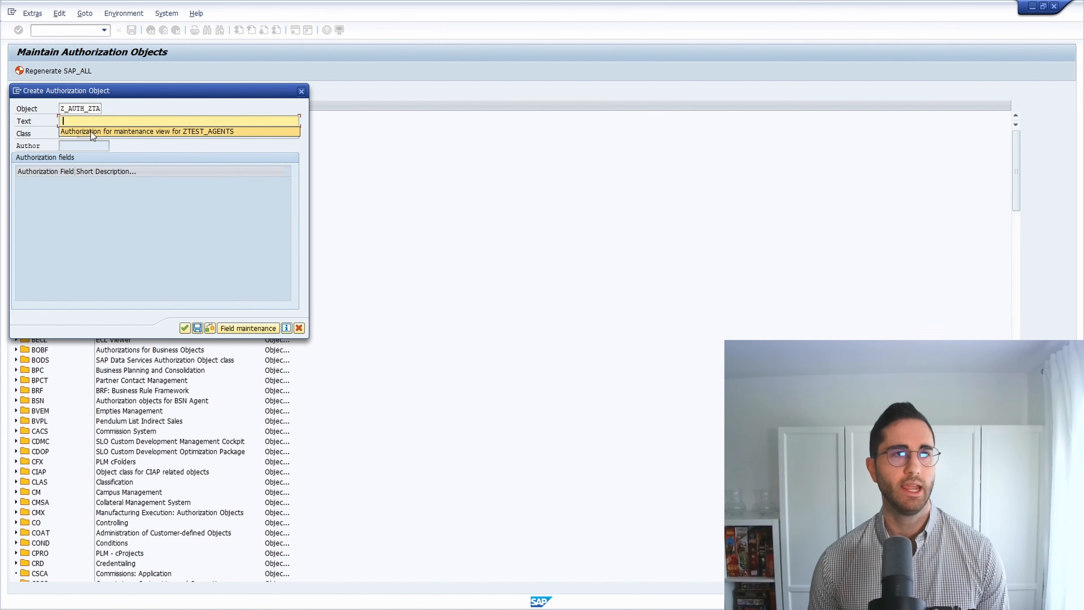
{"action": "left_click", "coordinate": [90, 132]}
{"action": "left_click", "coordinate": [70, 134]}
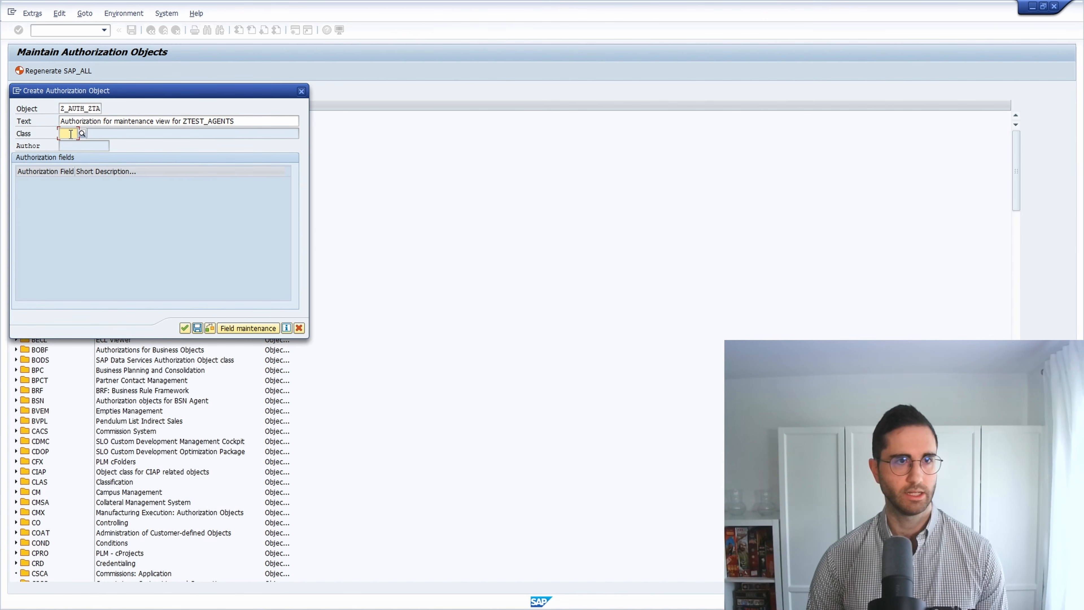
{"action": "left_click", "coordinate": [70, 134]}
{"action": "left_click", "coordinate": [69, 143]}
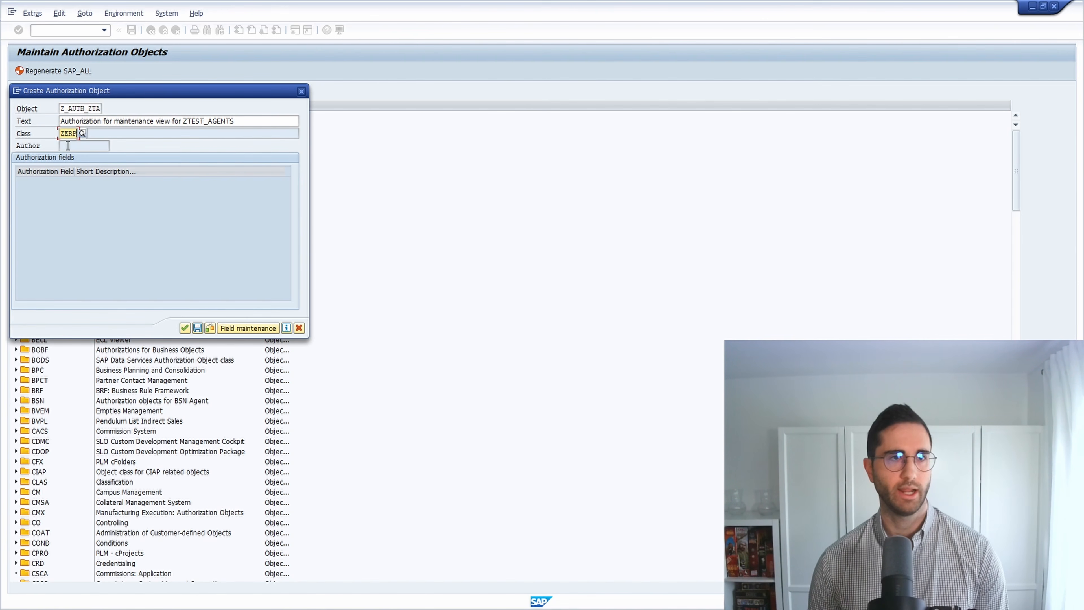
{"action": "key", "text": "Return"}
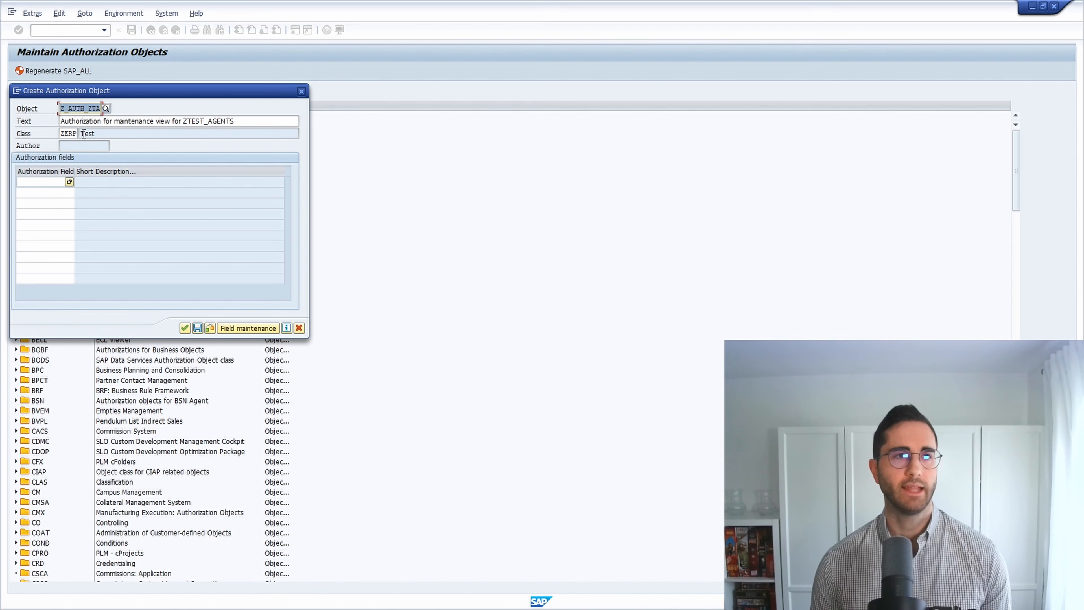
Add the authorization field ACTVT to Z_AUTH_ZTA and save the authorization object as a local object
{"action": "left_click", "coordinate": [51, 183]}
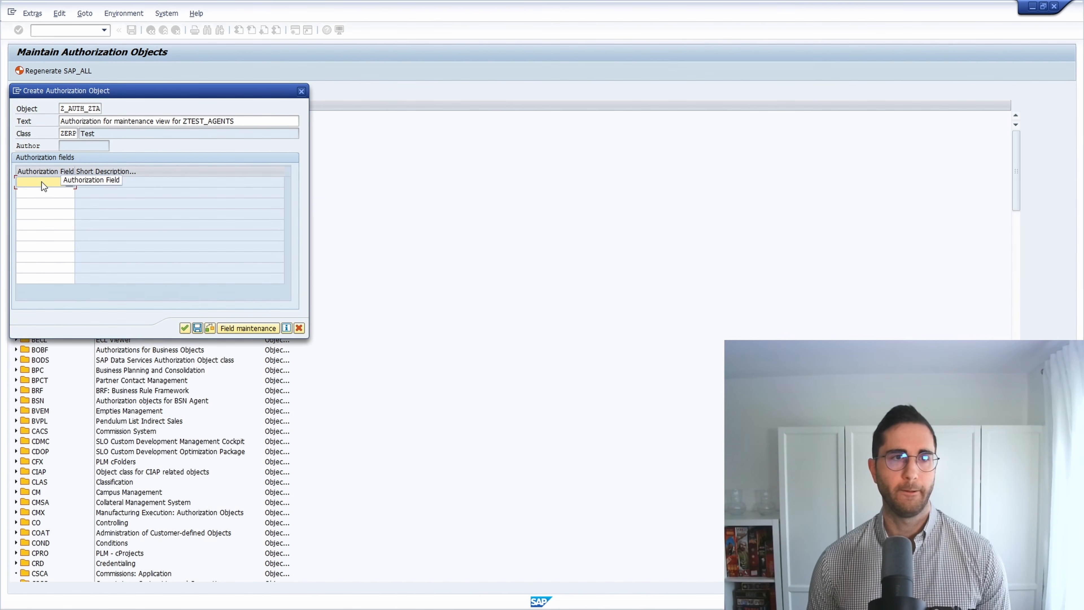
{"action": "left_click", "coordinate": [69, 183]}
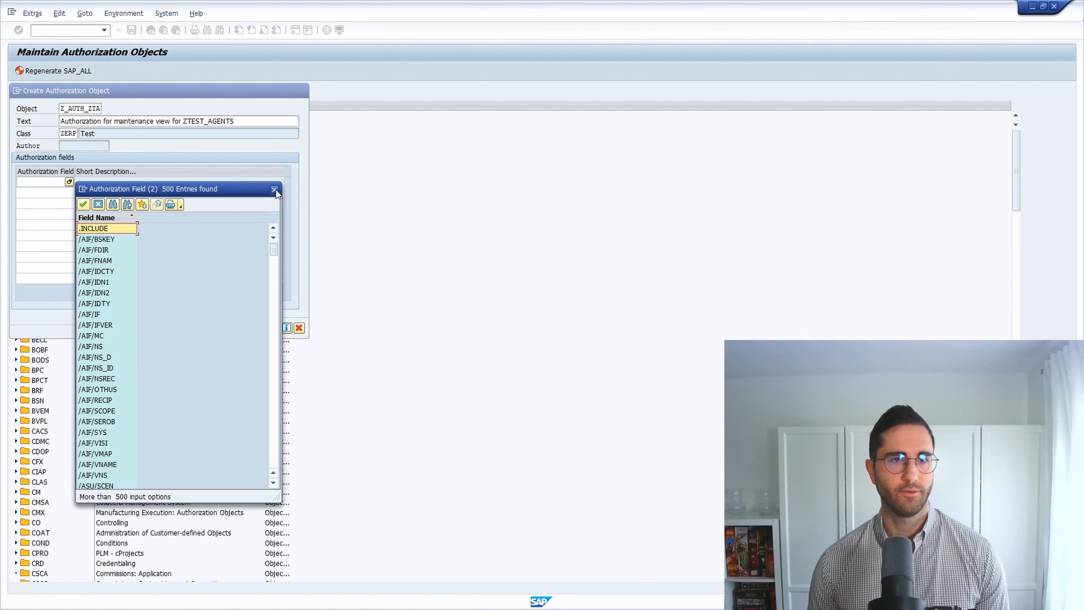
{"action": "left_click", "coordinate": [274, 189]}
{"action": "left_click", "coordinate": [37, 183]}
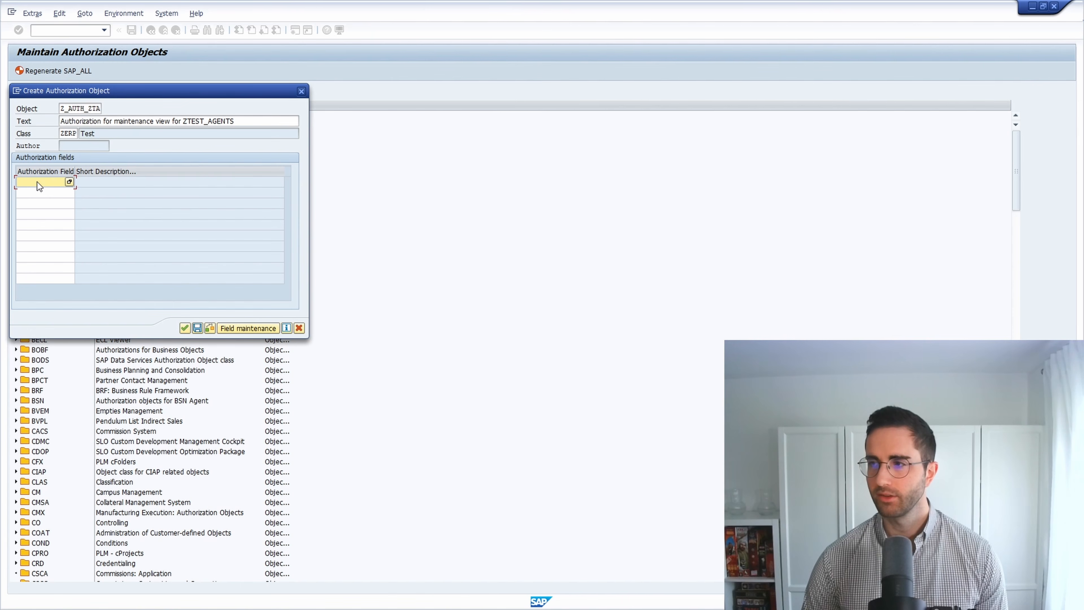
{"action": "type", "text": "ACTVT"}
{"action": "key", "text": "Return"}
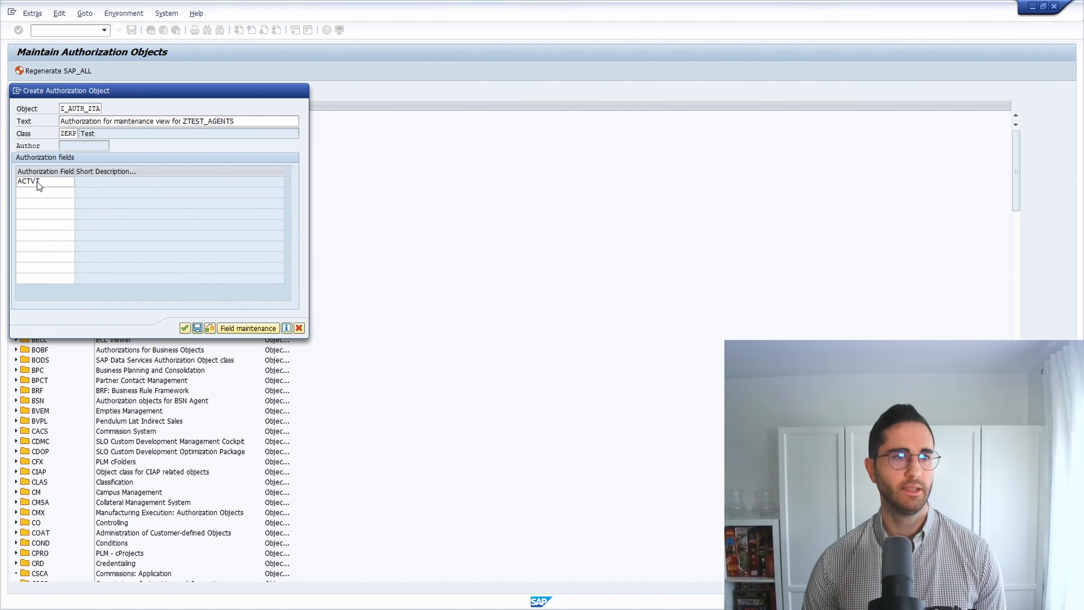
{"action": "left_click", "coordinate": [198, 328]}
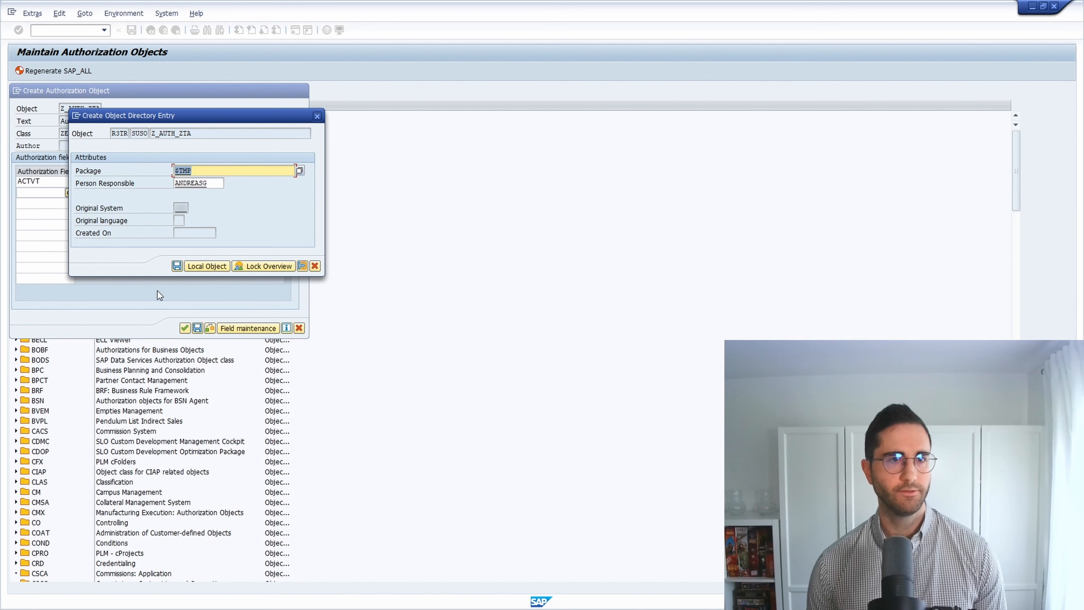
{"action": "left_click", "coordinate": [202, 267]}
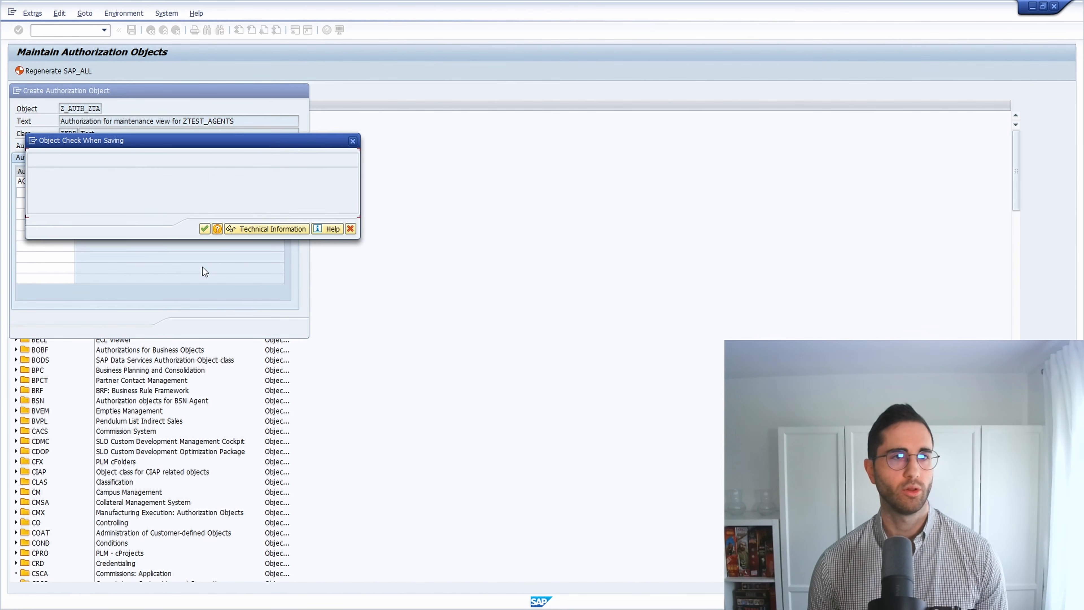
{"action": "left_click", "coordinate": [164, 183]}
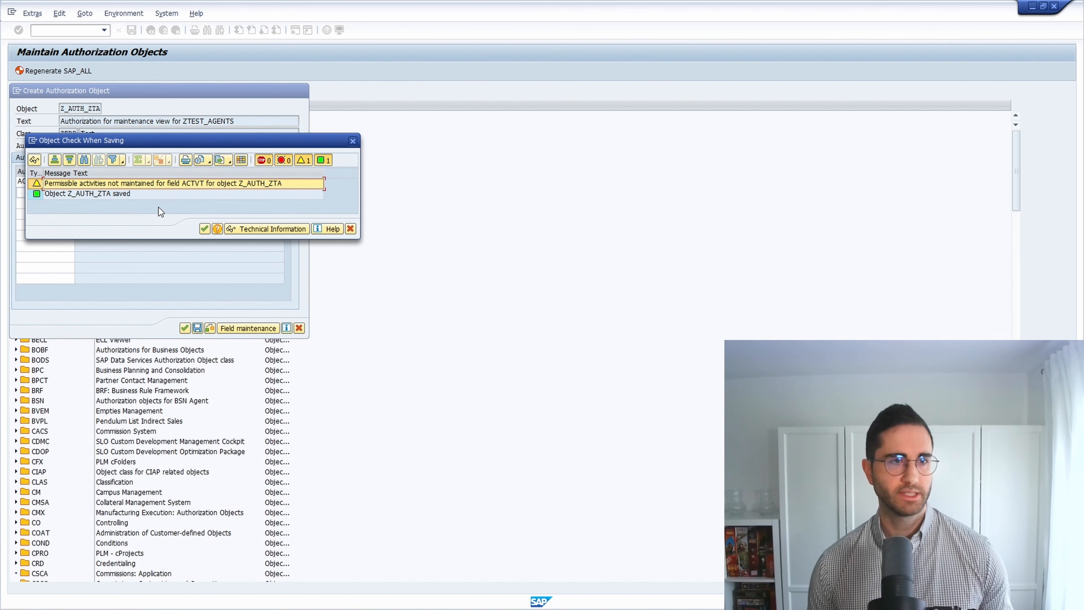
{"action": "left_click", "coordinate": [204, 228]}
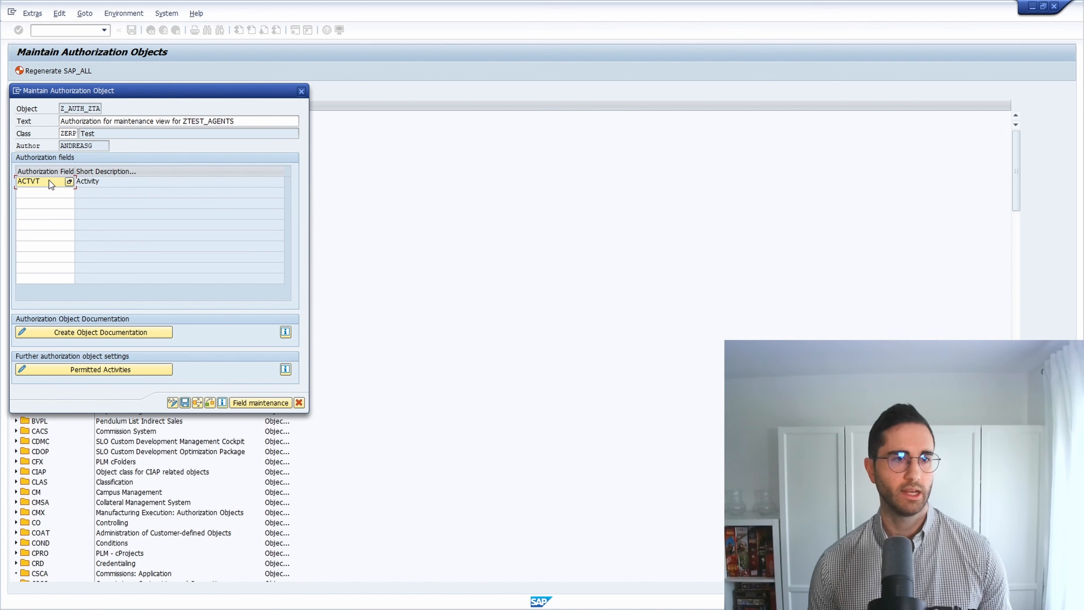
Set 02 Change as the permitted activity of Z_AUTH_ZTA, save the authorization object and close it
{"action": "left_click", "coordinate": [109, 370]}
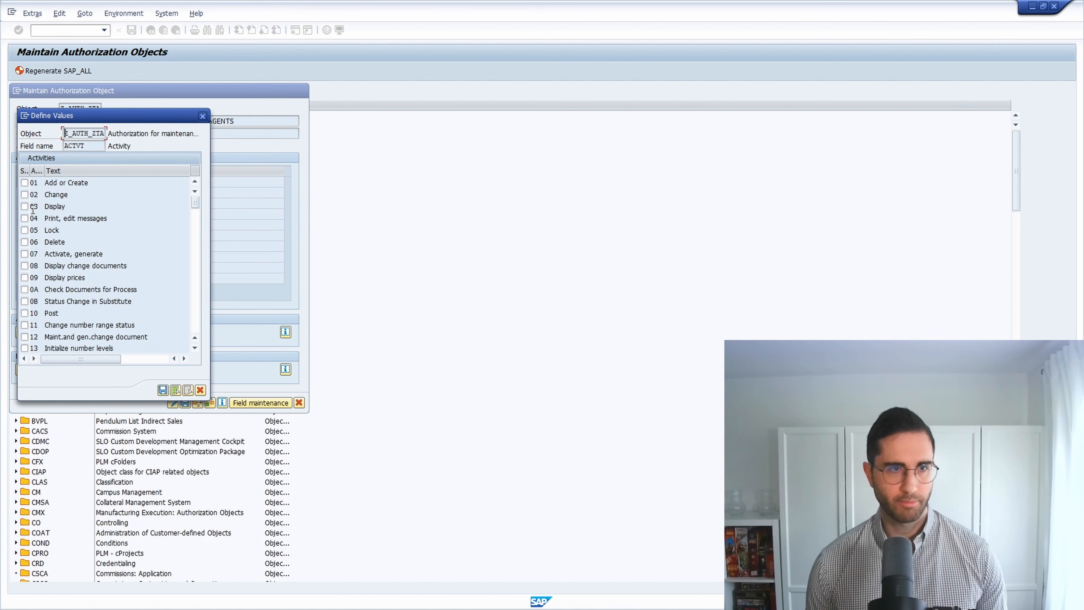
{"action": "left_click", "coordinate": [24, 194]}
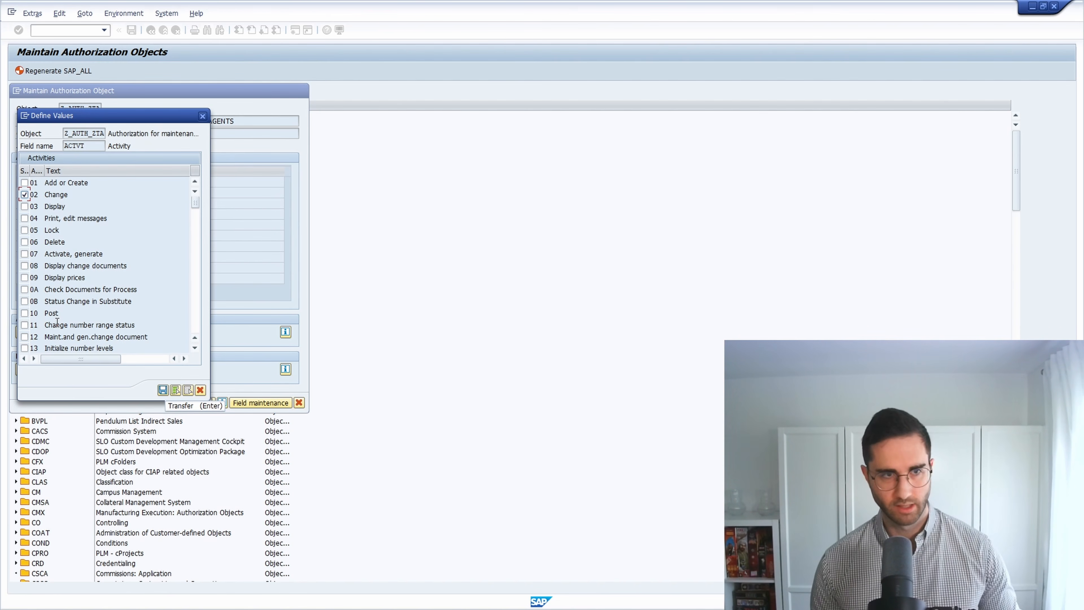
{"action": "double_click", "coordinate": [81, 195]}
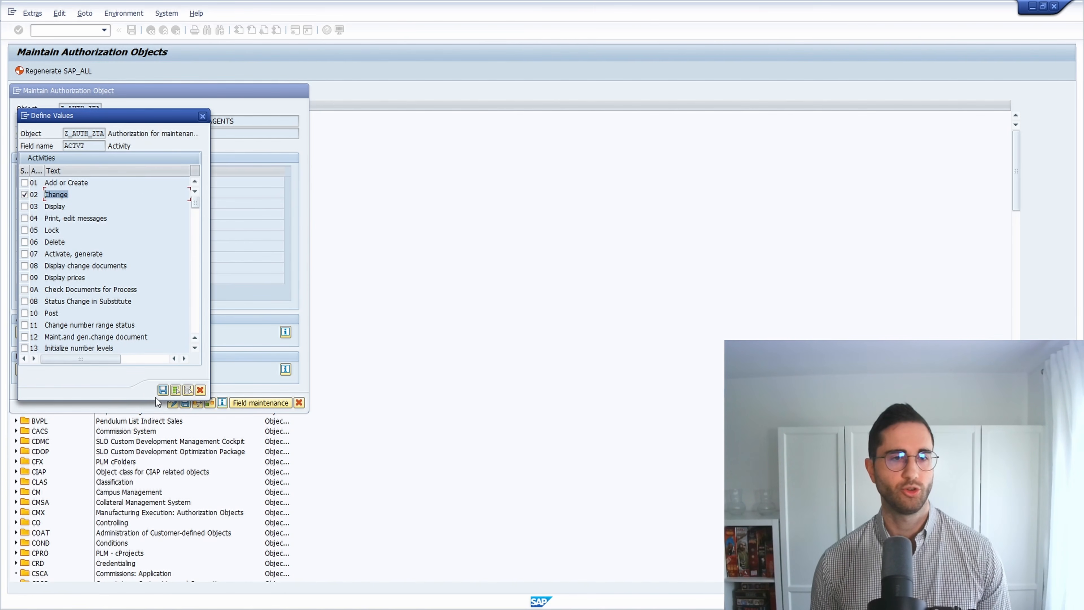
{"action": "left_click", "coordinate": [162, 390]}
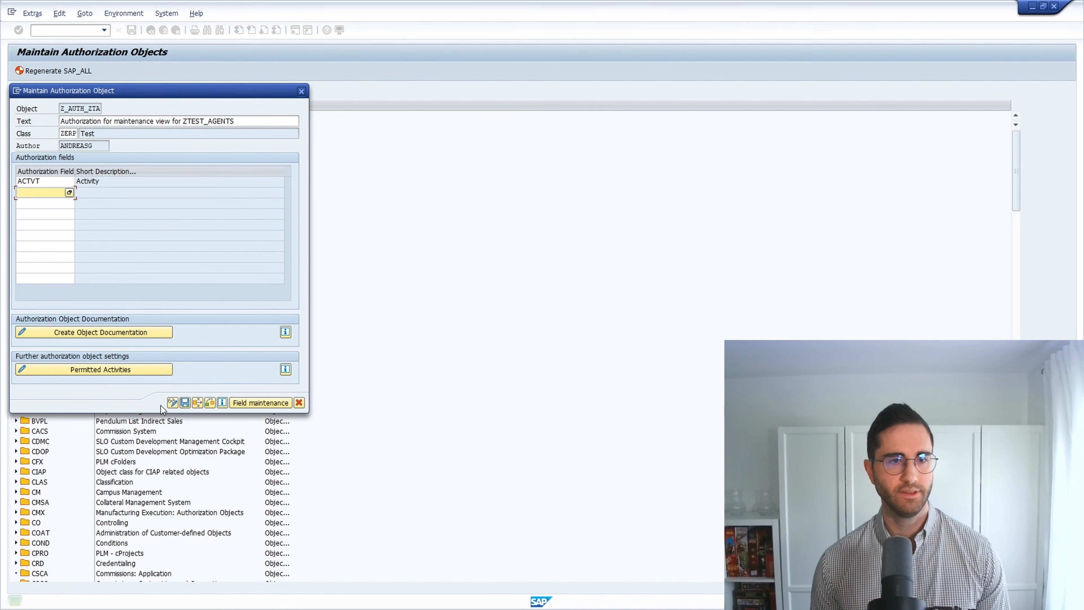
{"action": "left_click", "coordinate": [184, 403]}
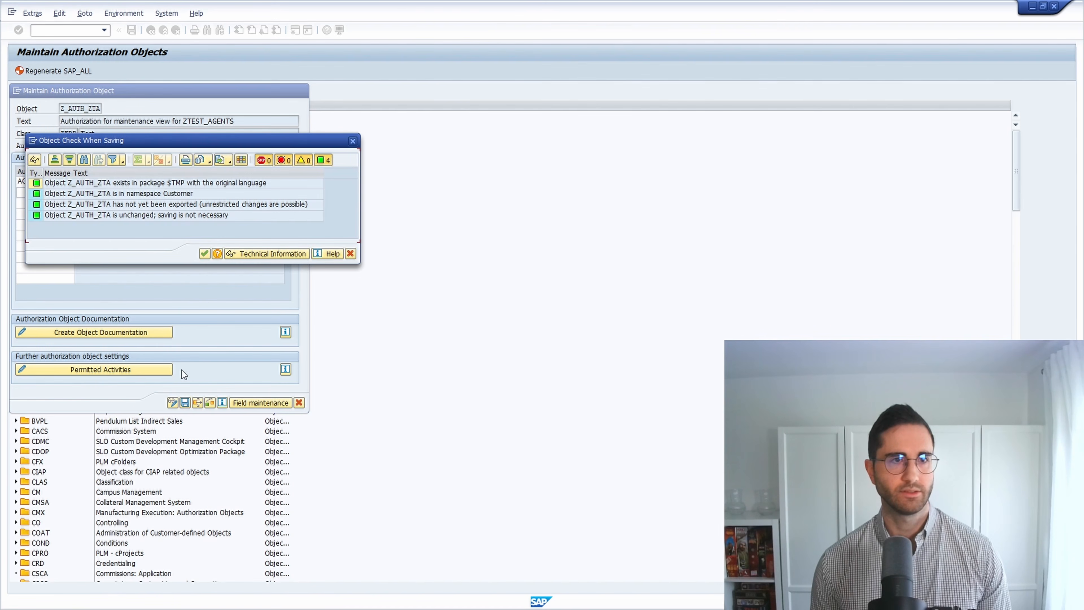
{"action": "left_click", "coordinate": [205, 254]}
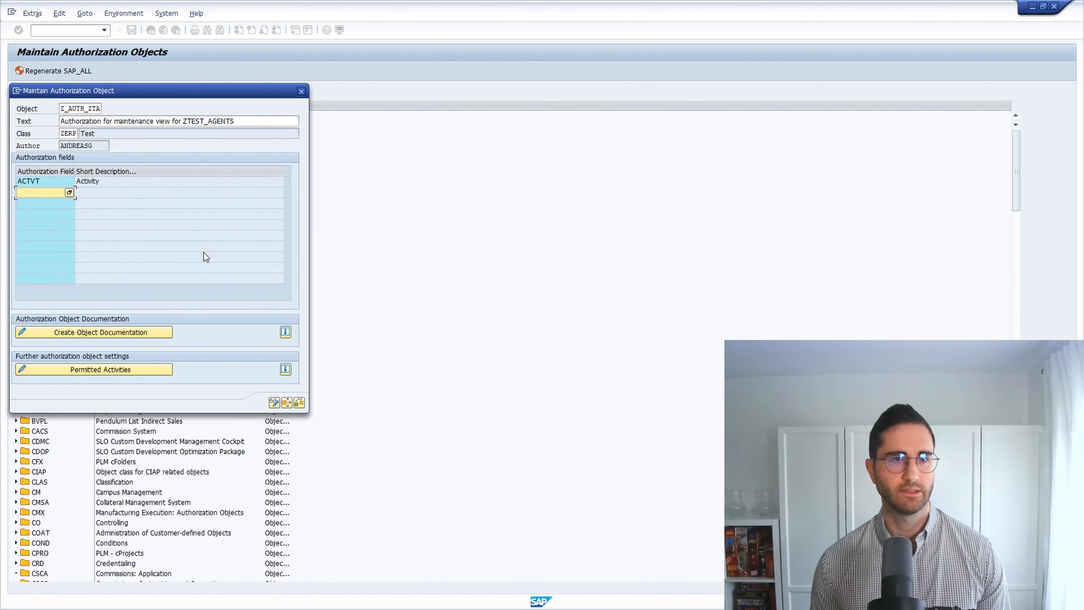
{"action": "left_click", "coordinate": [301, 91]}
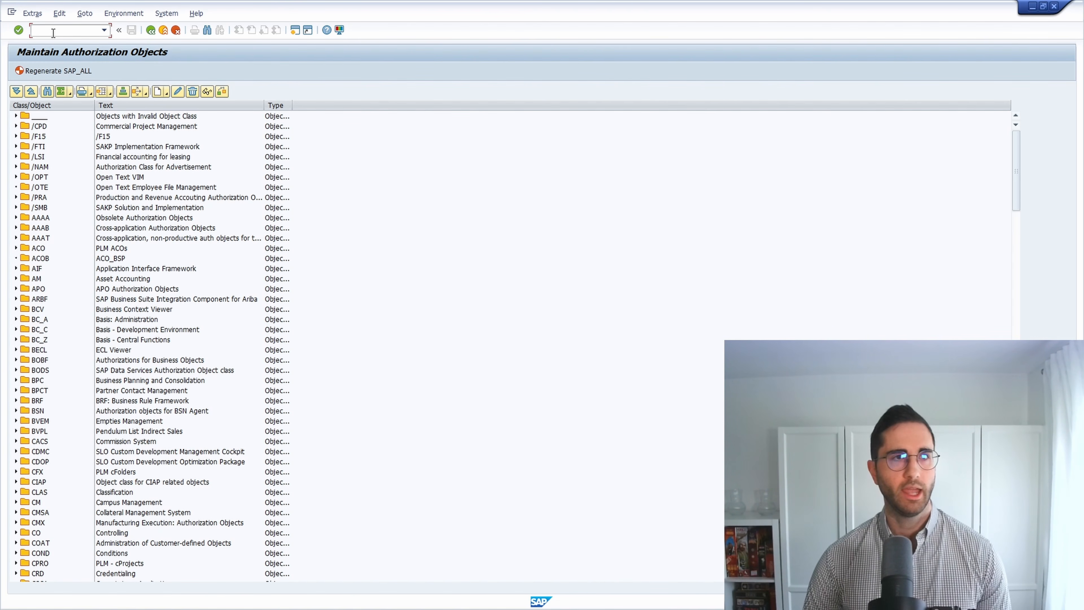
Open table ZTEST_AGENTS for changing in a new SE11 session and go to its table maintenance generator
{"action": "type", "text": "/nse11"}
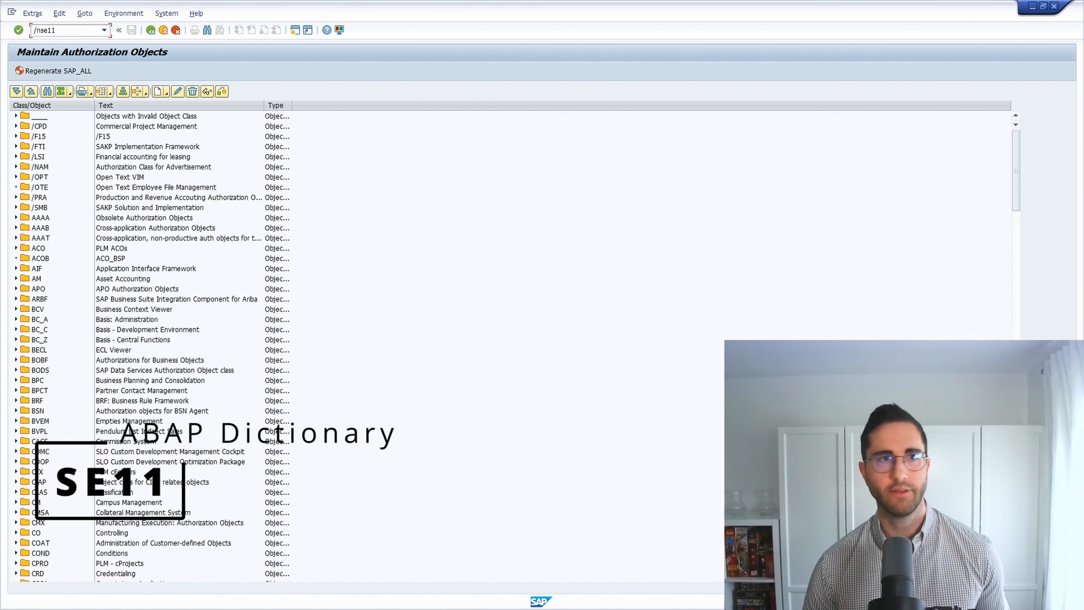
{"action": "key", "text": "Return"}
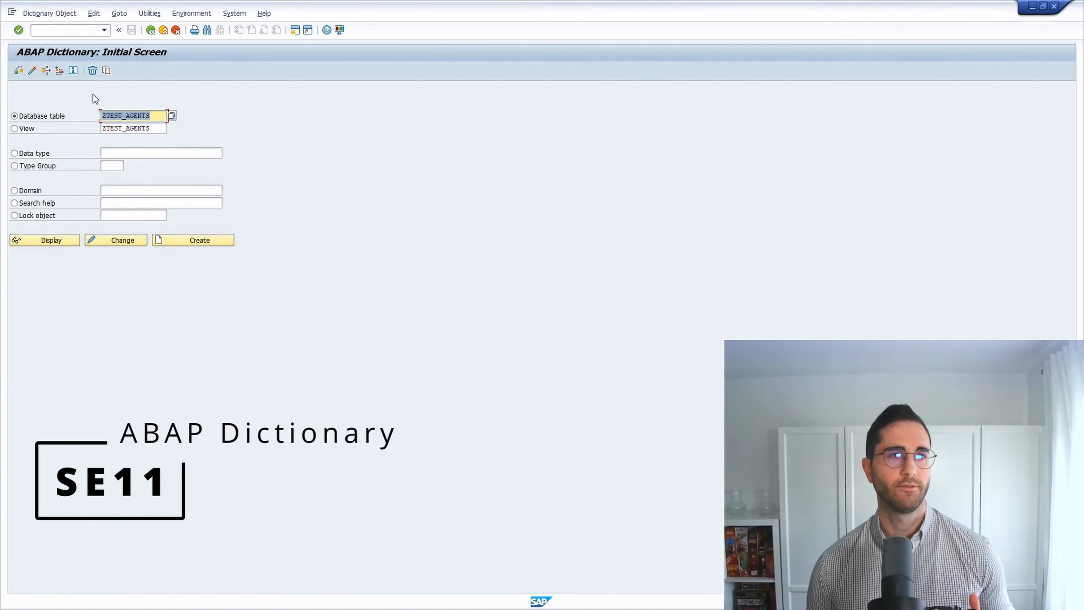
{"action": "left_click", "coordinate": [114, 242]}
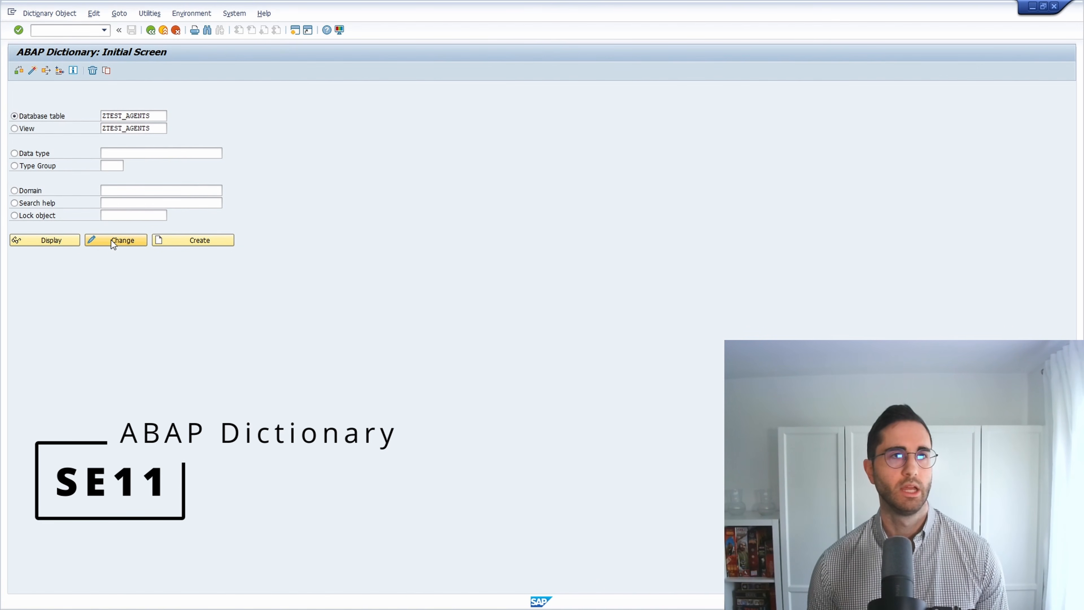
{"action": "left_click", "coordinate": [114, 13]}
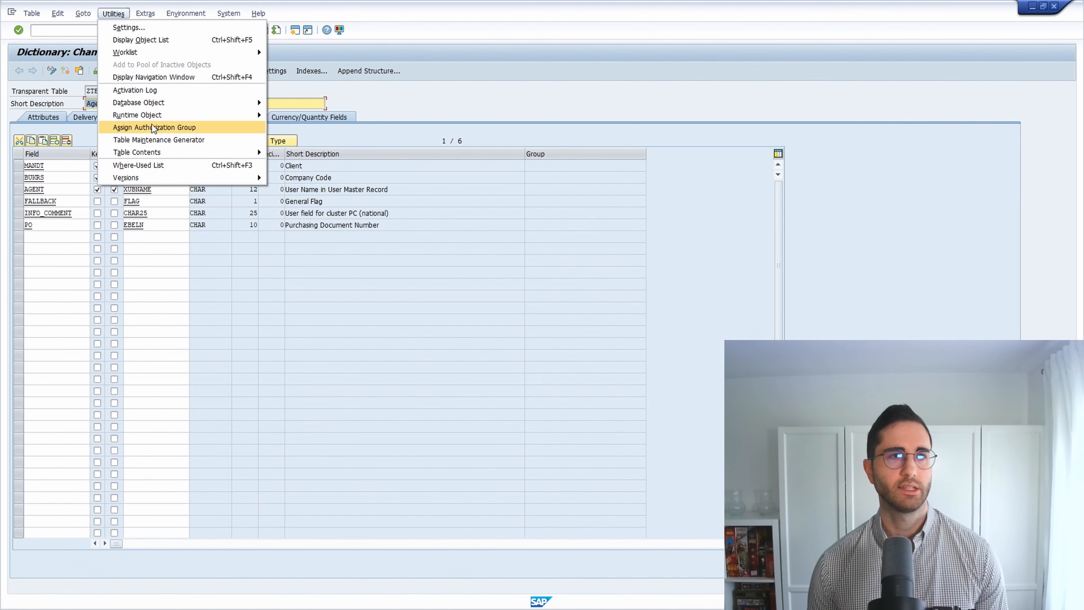
{"action": "left_click", "coordinate": [183, 140]}
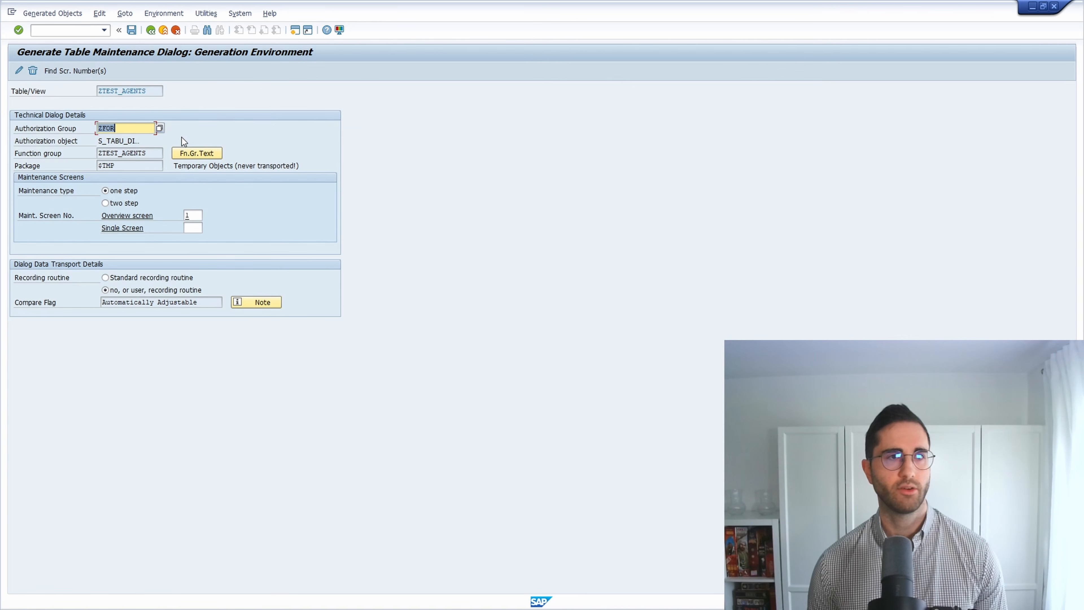
Copy the function group name from the technical details of the ZTEST_AGENTS maintenance dialog
{"action": "left_click", "coordinate": [148, 153]}
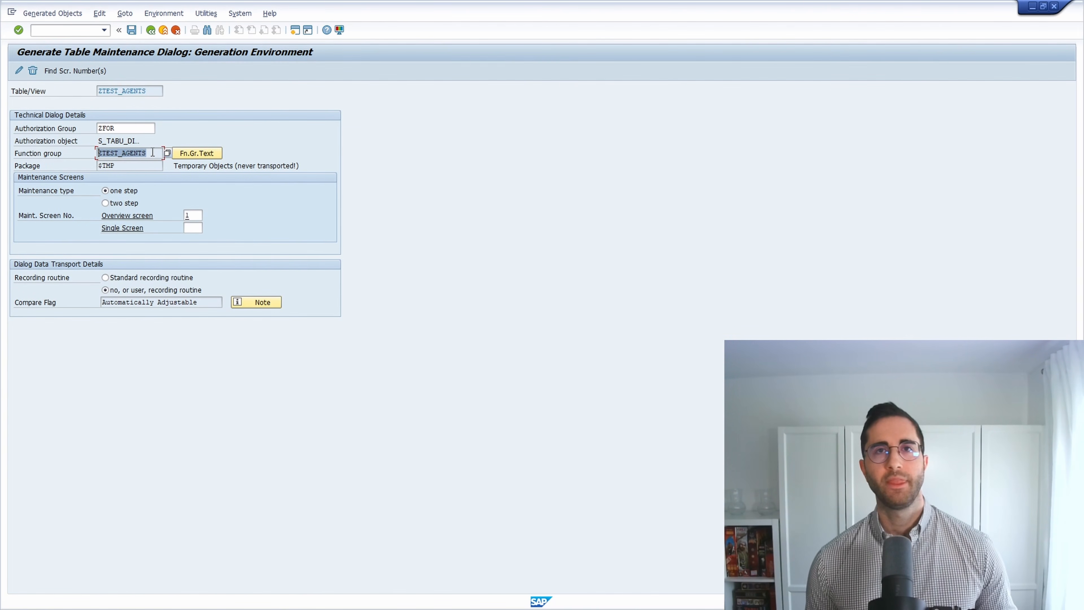
{"action": "left_click", "coordinate": [152, 153]}
{"action": "left_click_drag", "start_coordinate": [153, 153], "coordinate": [82, 149]}
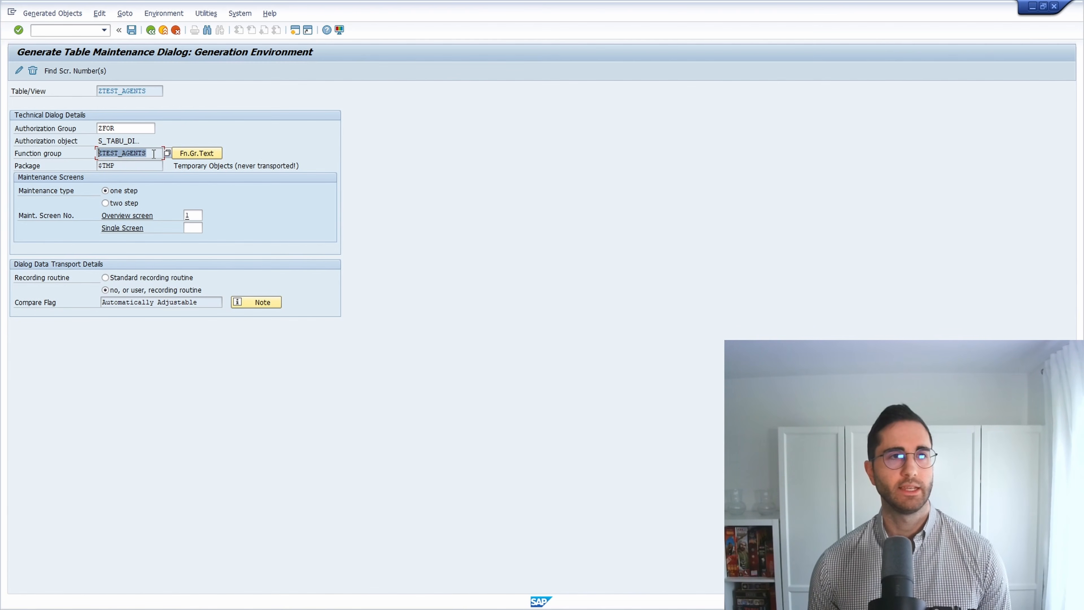
{"action": "left_click_drag", "start_coordinate": [154, 154], "coordinate": [98, 148]}
{"action": "key", "text": "ctrl+c"}
{"action": "key", "text": "ctrl+c"}
Open the Object Navigator, transaction SE80, in a new session
{"action": "left_click", "coordinate": [62, 30]}
{"action": "type", "text": "/nse80"}
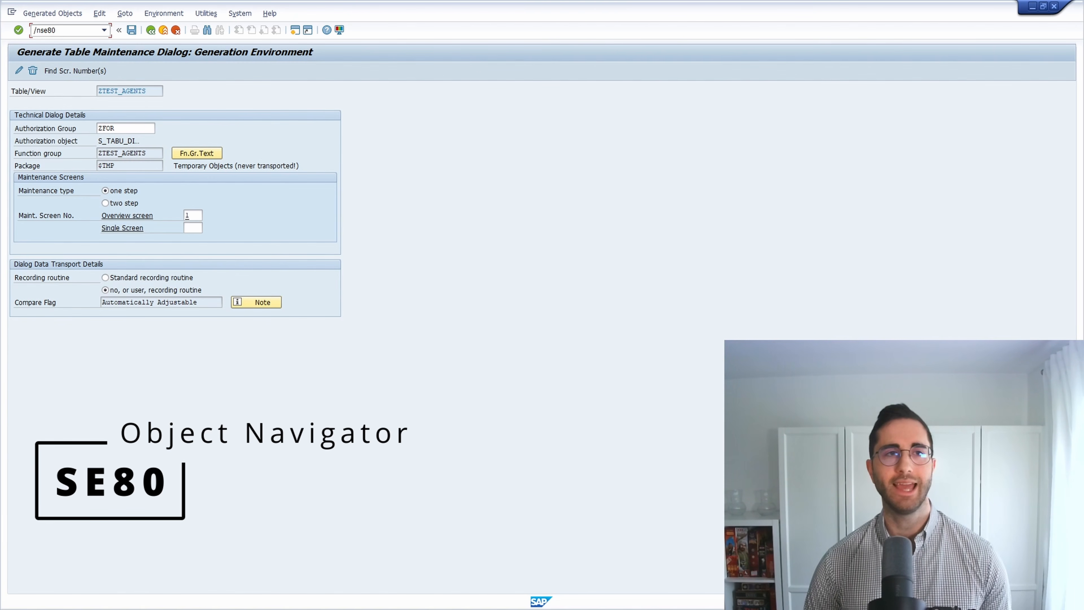
{"action": "key", "text": "Return"}
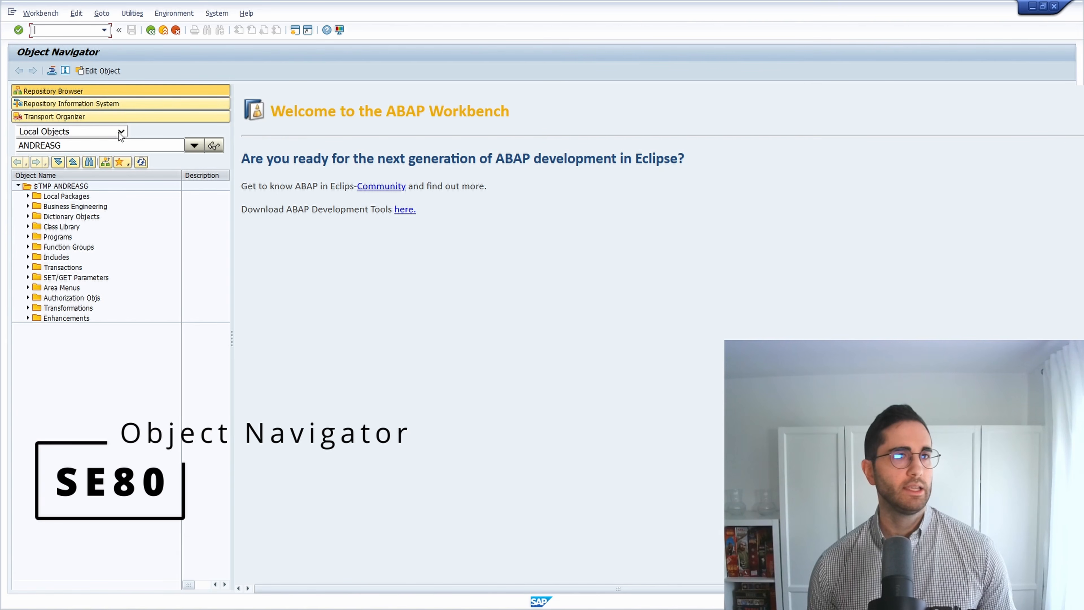
{"action": "left_click", "coordinate": [102, 132]}
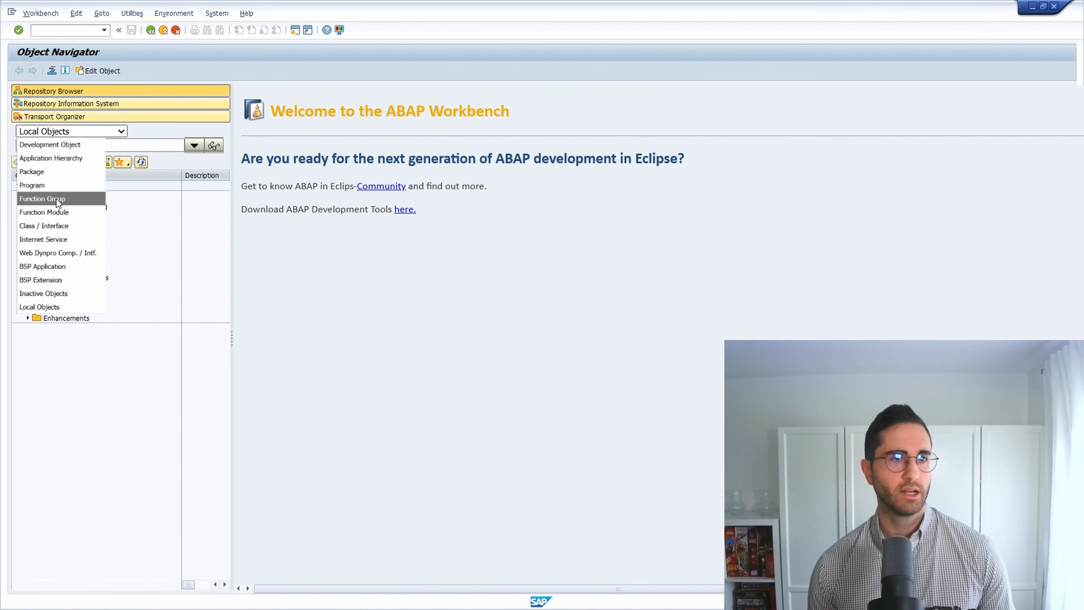
{"action": "left_click", "coordinate": [123, 406]}
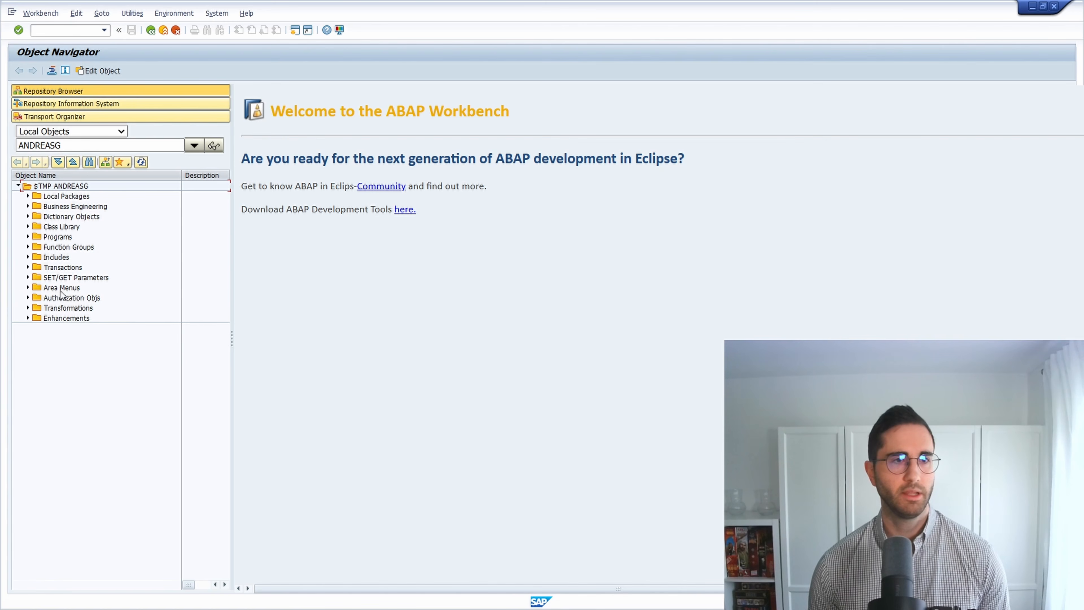
Open screen 0001 of function group ZTEST_AGENTS from the local objects tree
{"action": "left_click", "coordinate": [27, 247]}
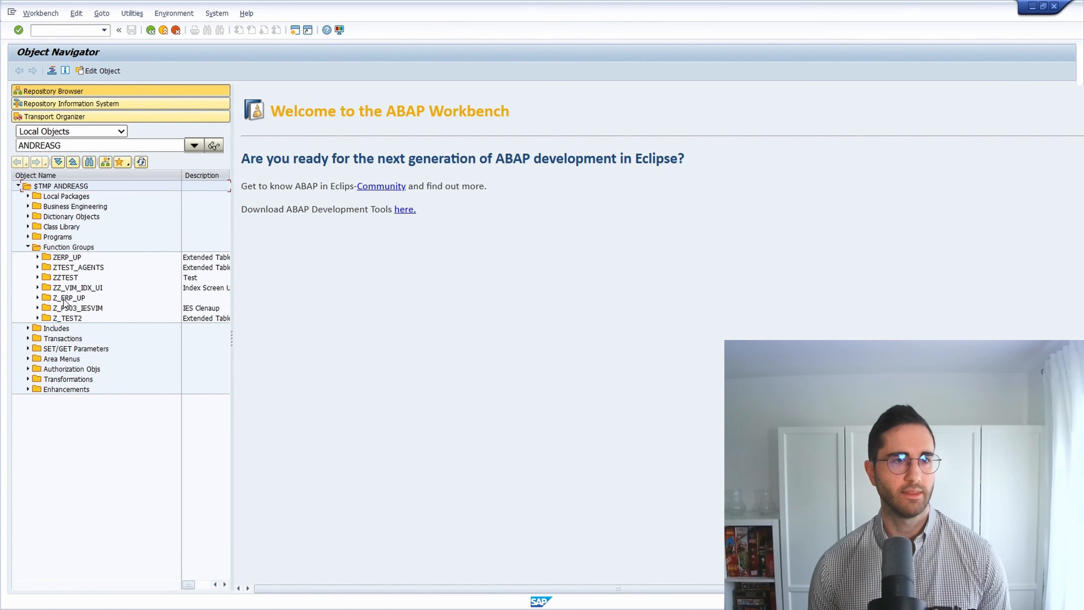
{"action": "left_click", "coordinate": [81, 269]}
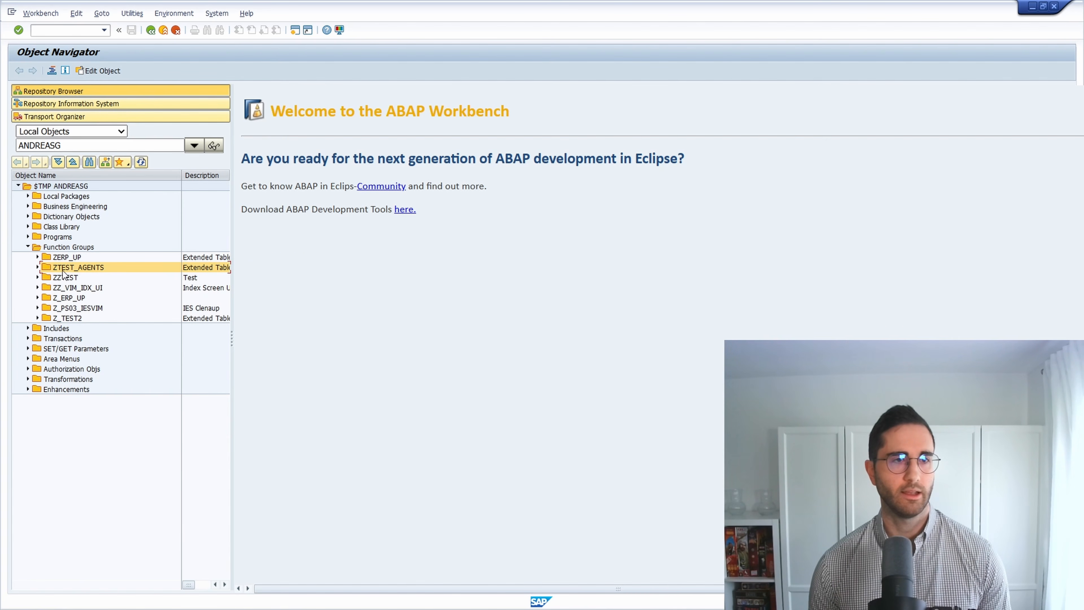
{"action": "left_click", "coordinate": [38, 267]}
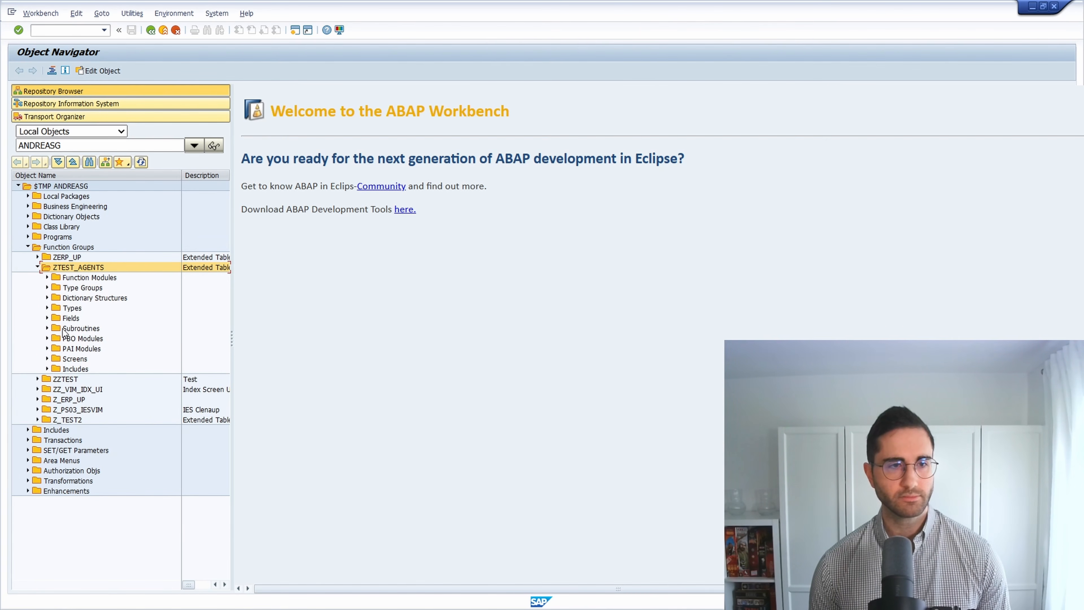
{"action": "left_click", "coordinate": [47, 358]}
{"action": "left_click", "coordinate": [70, 369]}
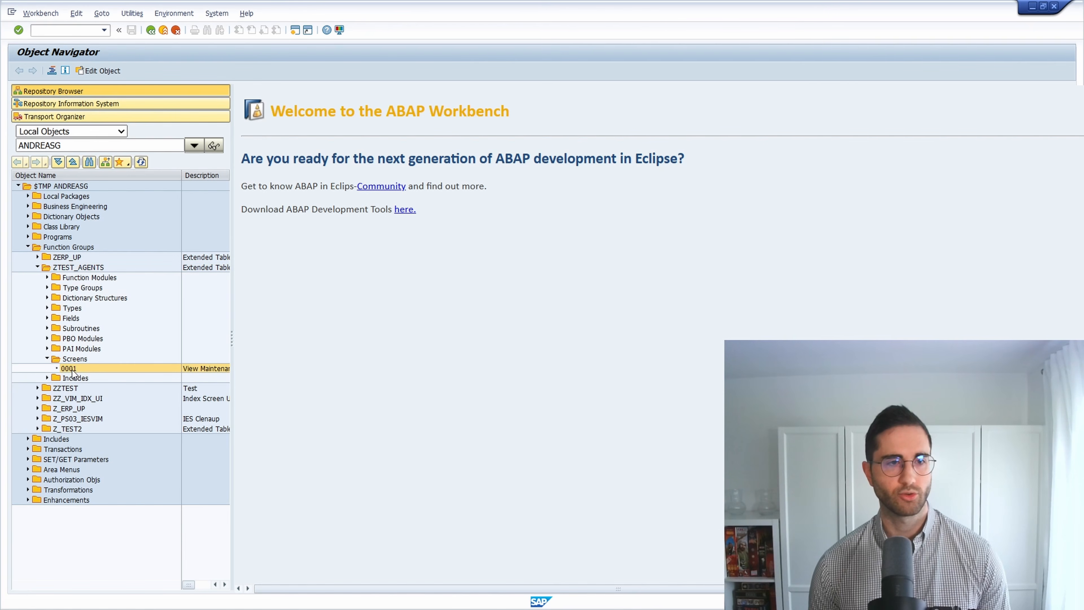
{"action": "double_click", "coordinate": [69, 369]}
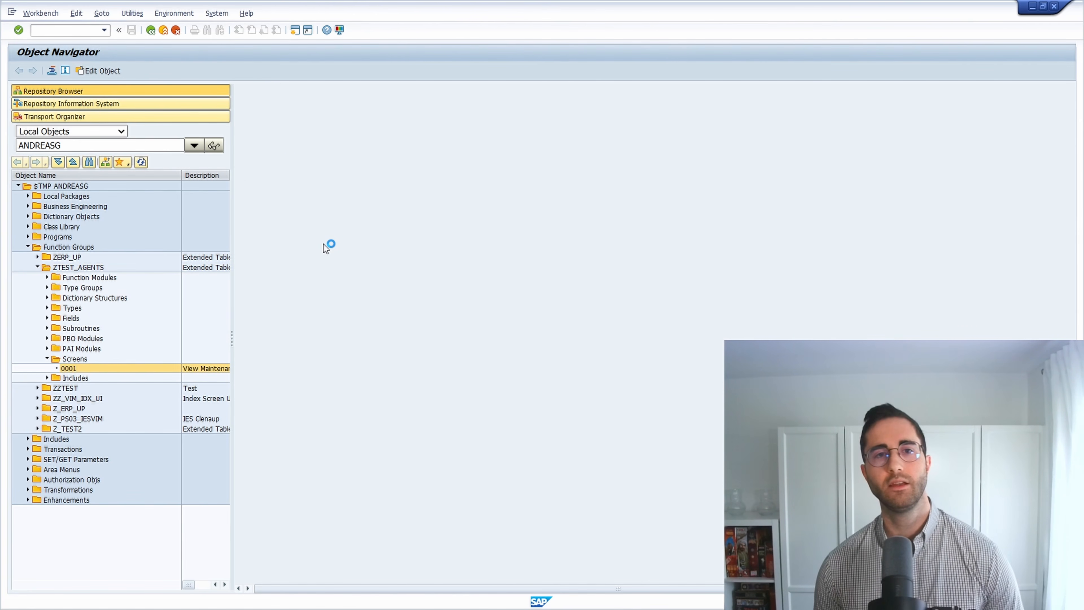
Add the statement MODULE auth_check under PROCESS BEFORE OUTPUT in screen 0001's flow logic and pretty-print the code
{"action": "left_click_drag", "start_coordinate": [319, 141], "coordinate": [468, 419]}
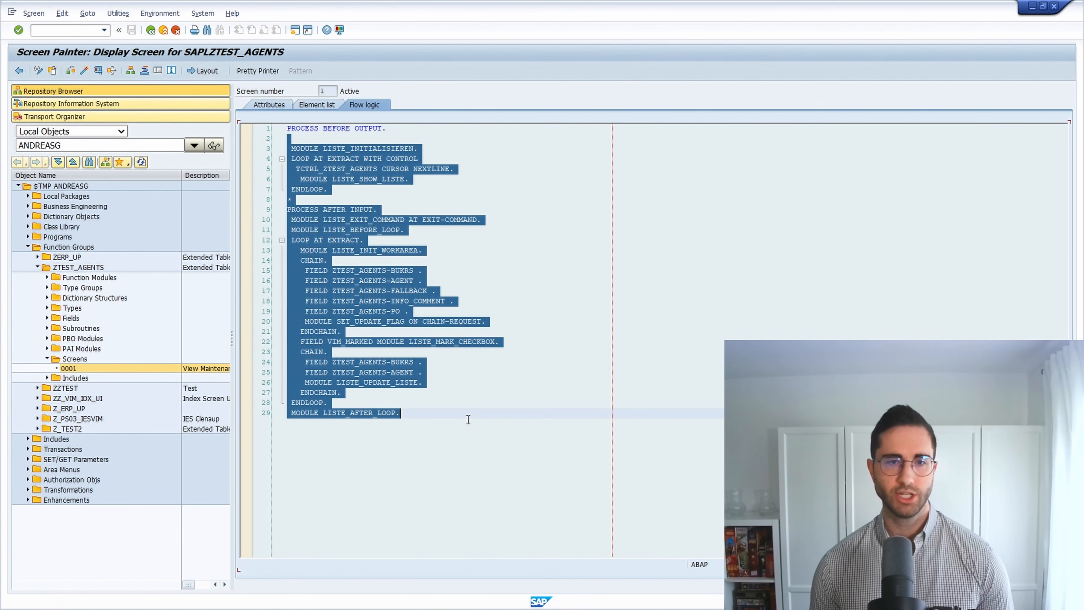
{"action": "left_click", "coordinate": [446, 412]}
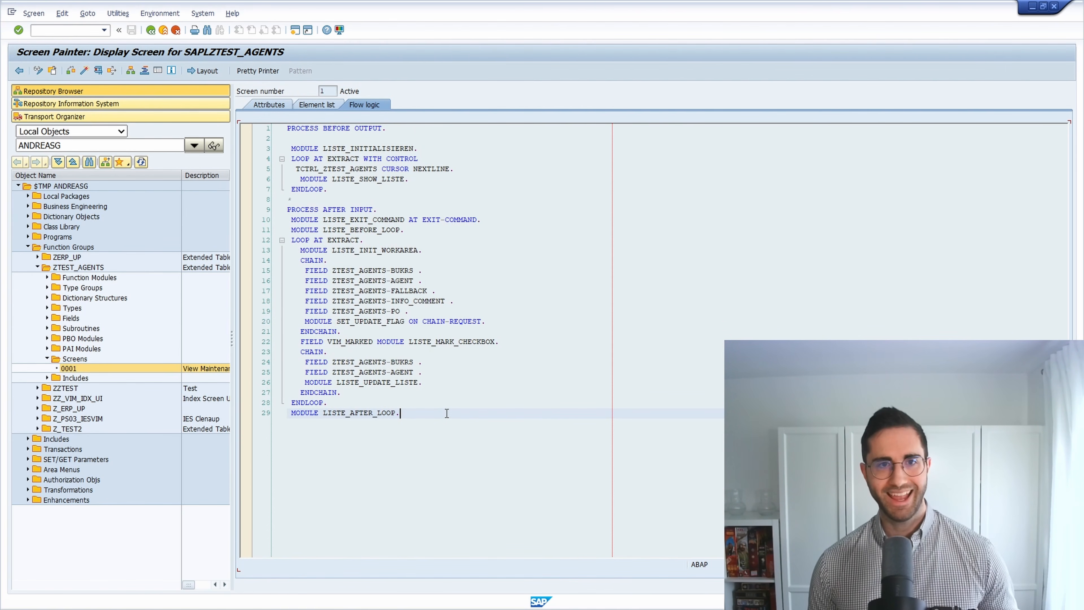
{"action": "left_click", "coordinate": [330, 139]}
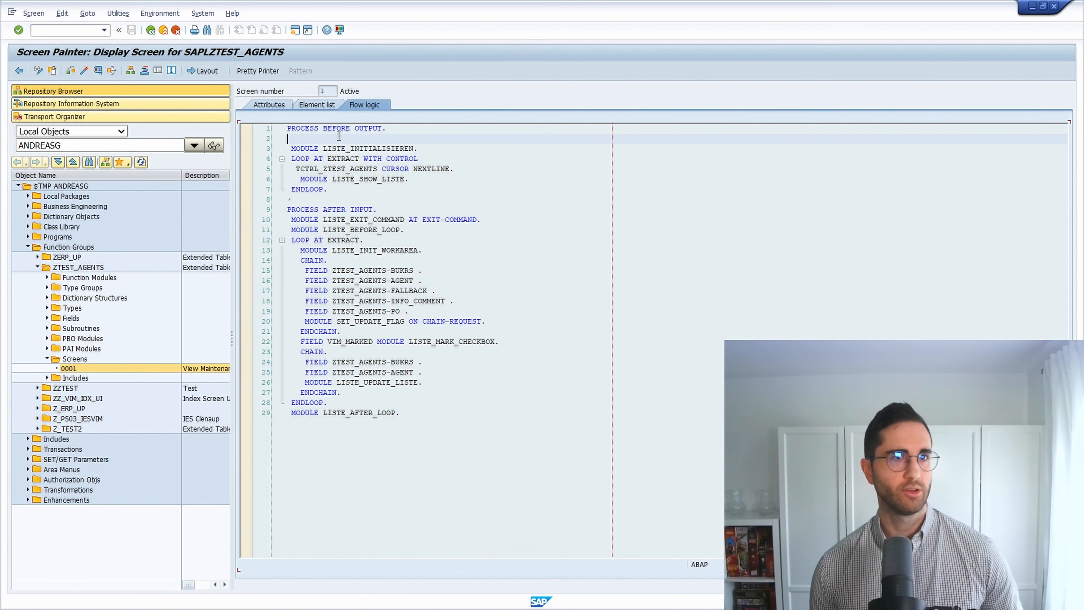
{"action": "left_click", "coordinate": [38, 71]}
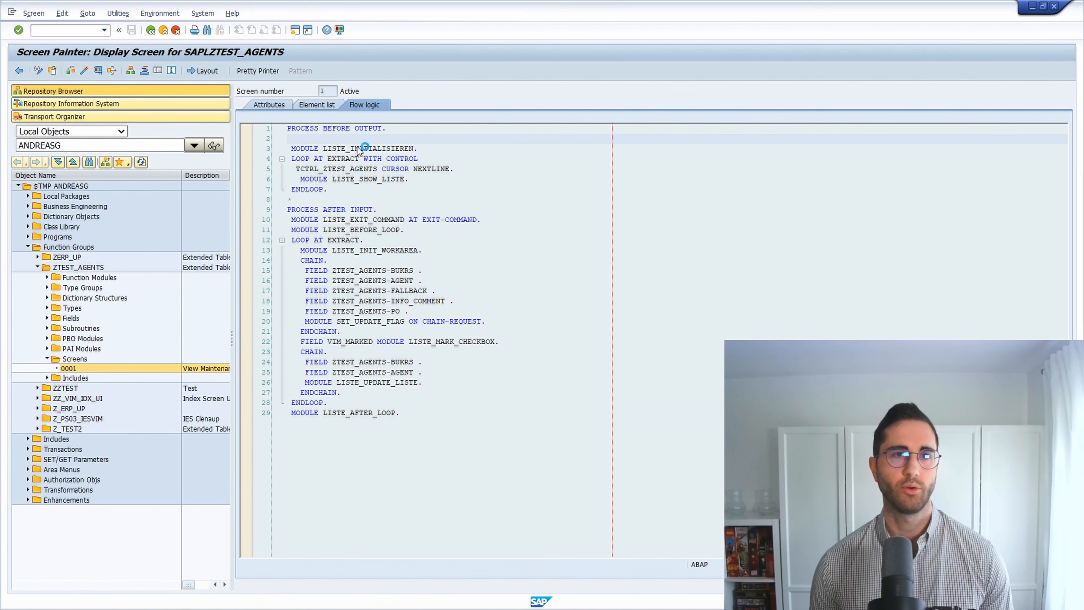
{"action": "key", "text": "Return"}
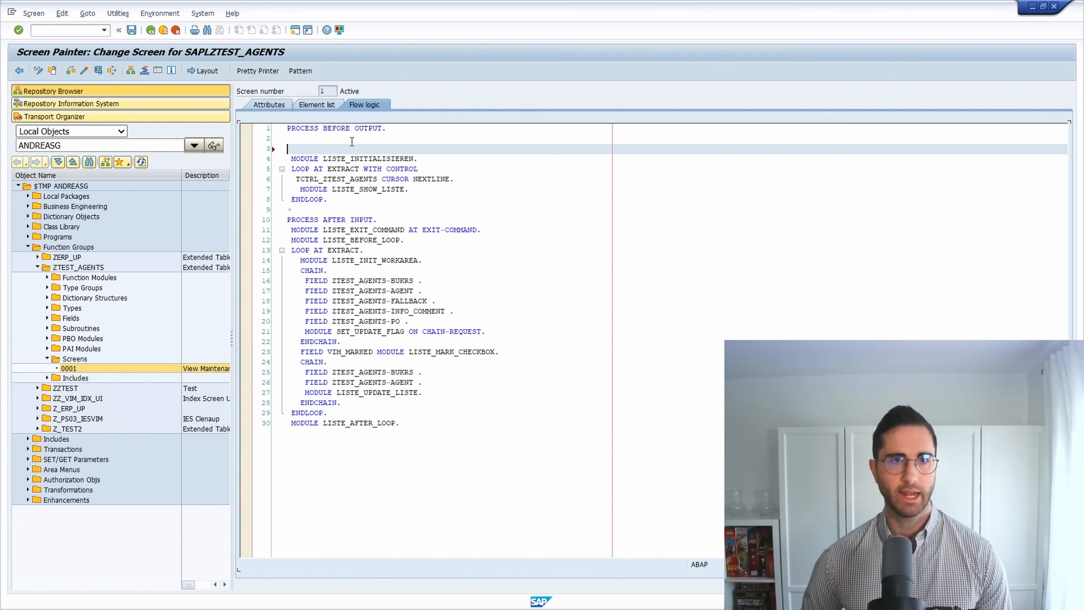
{"action": "key", "text": "Up"}
{"action": "key", "text": "Tab"}
{"action": "key", "text": "Return"}
{"action": "type", "text": "mo"}
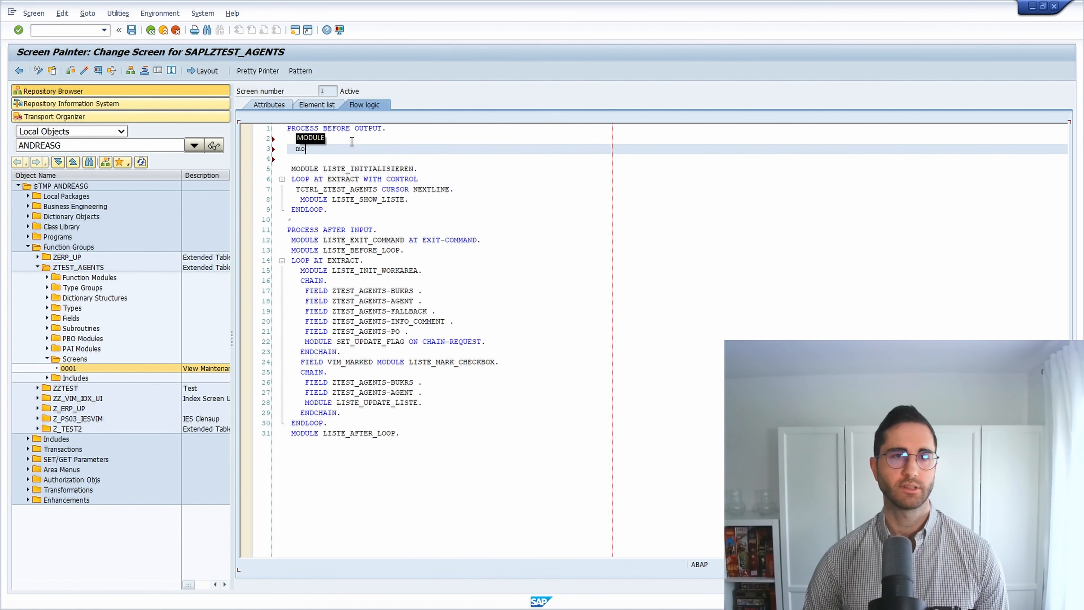
{"action": "type", "text": "dule auth"}
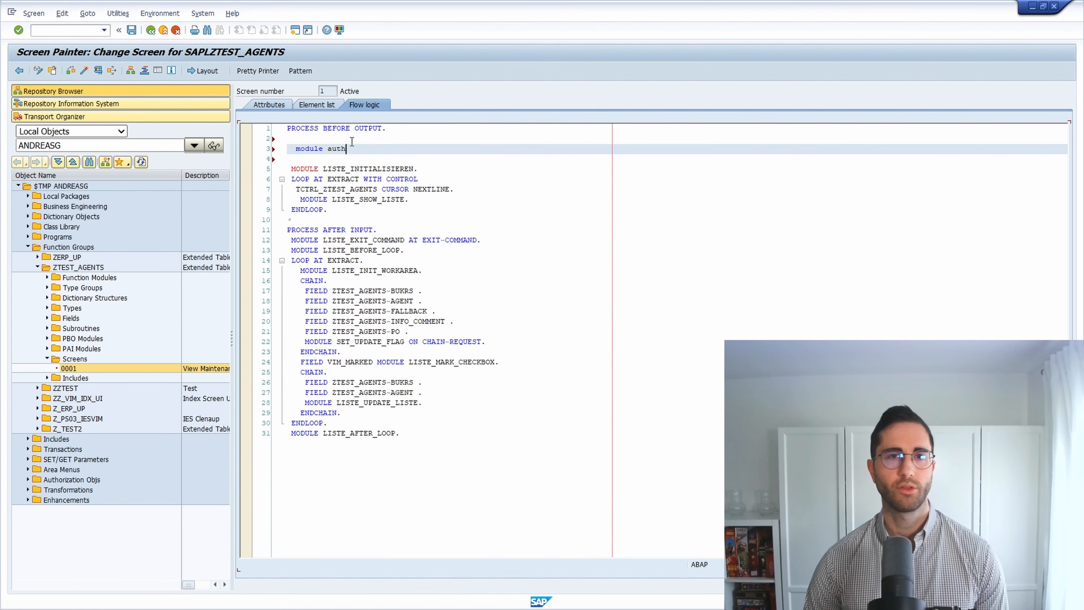
{"action": "type", "text": "_check."}
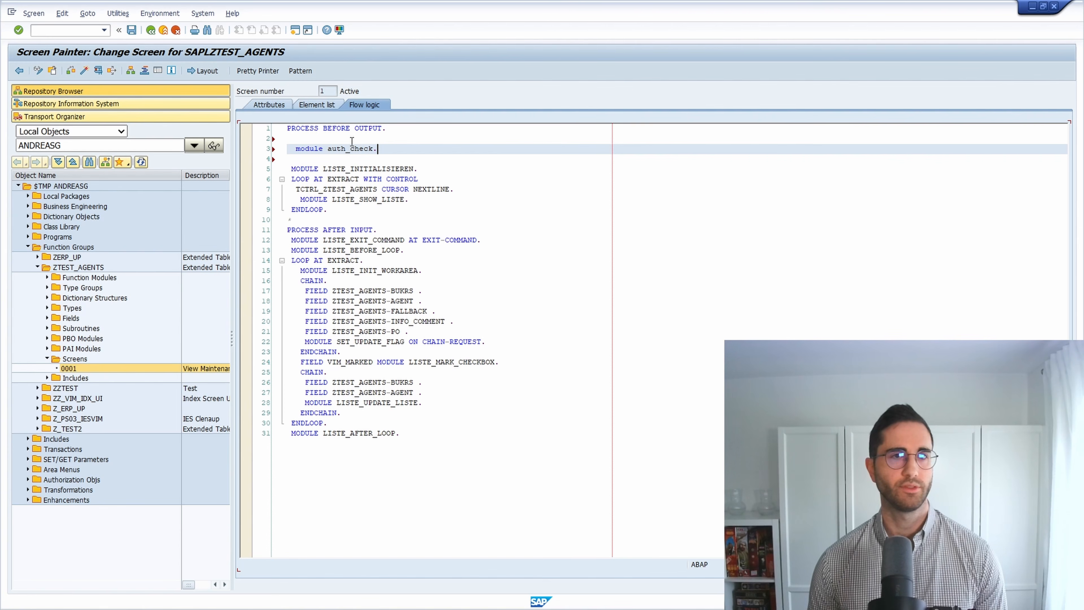
{"action": "left_click", "coordinate": [266, 71]}
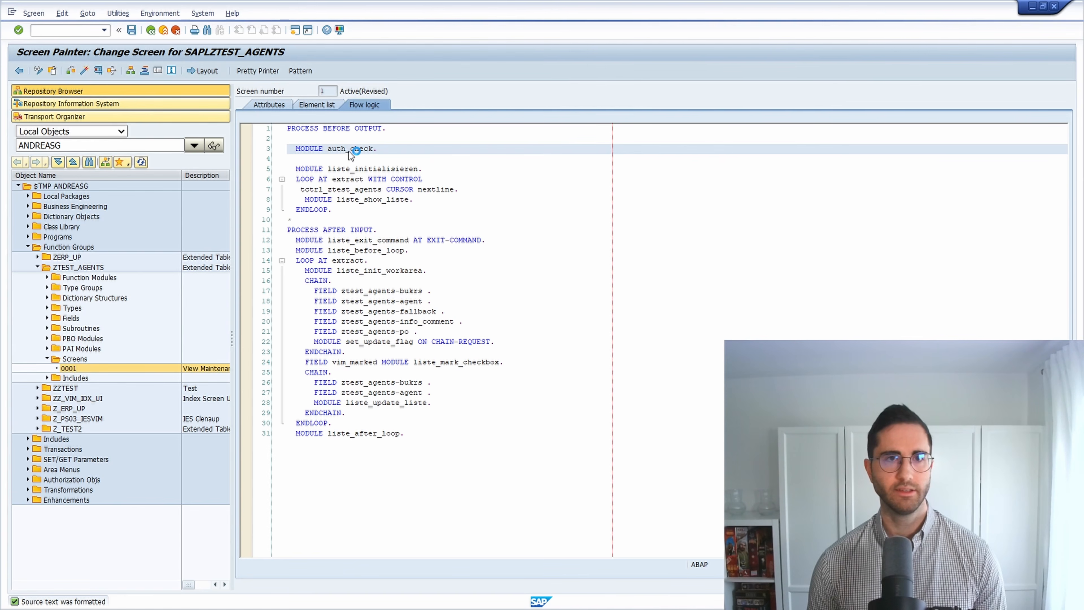
Save the flow logic and create PBO module AUTH_CHECK in the new include LZTEST_AGENTSO01
{"action": "key", "text": "ctrl+s"}
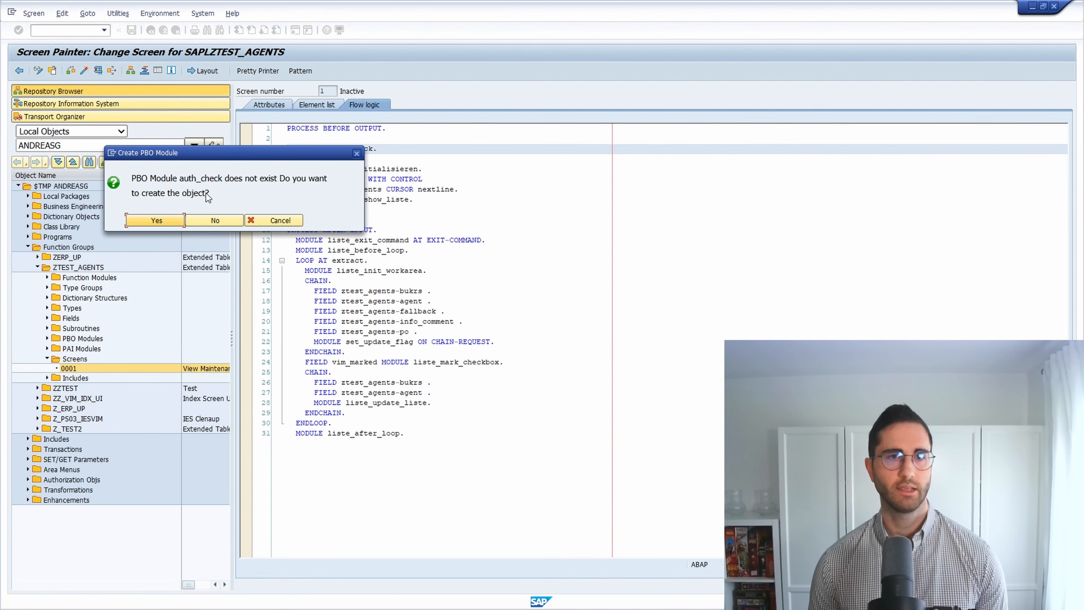
{"action": "left_click", "coordinate": [165, 221]}
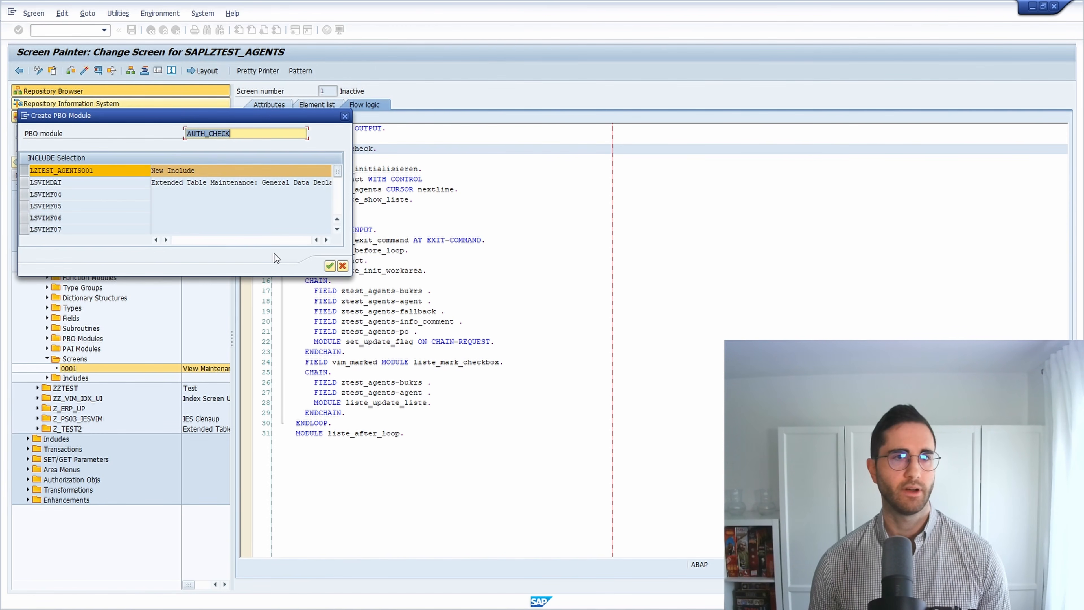
{"action": "left_click", "coordinate": [329, 266]}
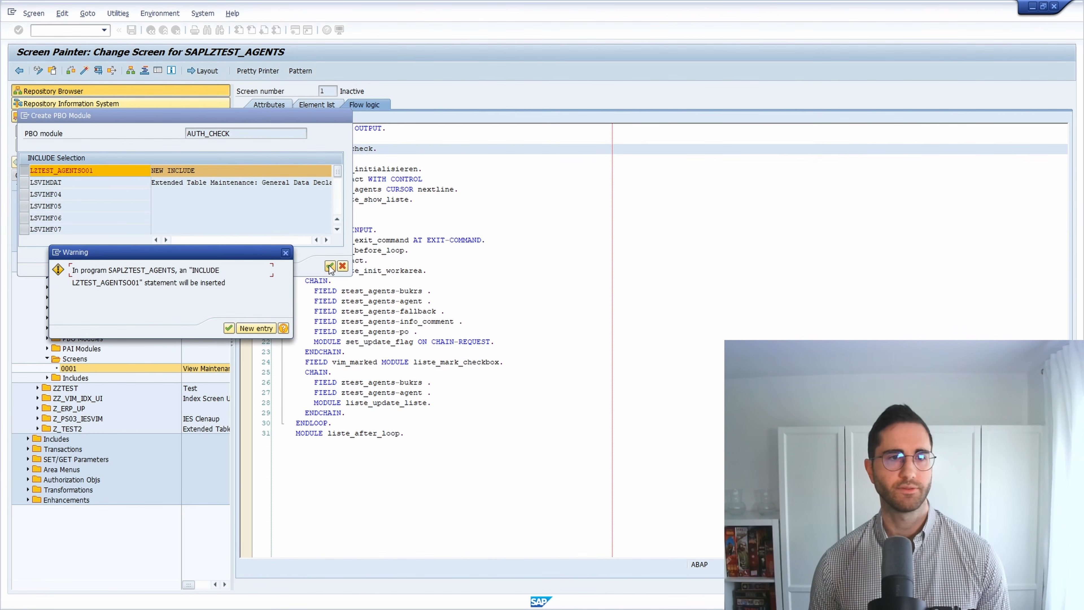
{"action": "left_click", "coordinate": [229, 328]}
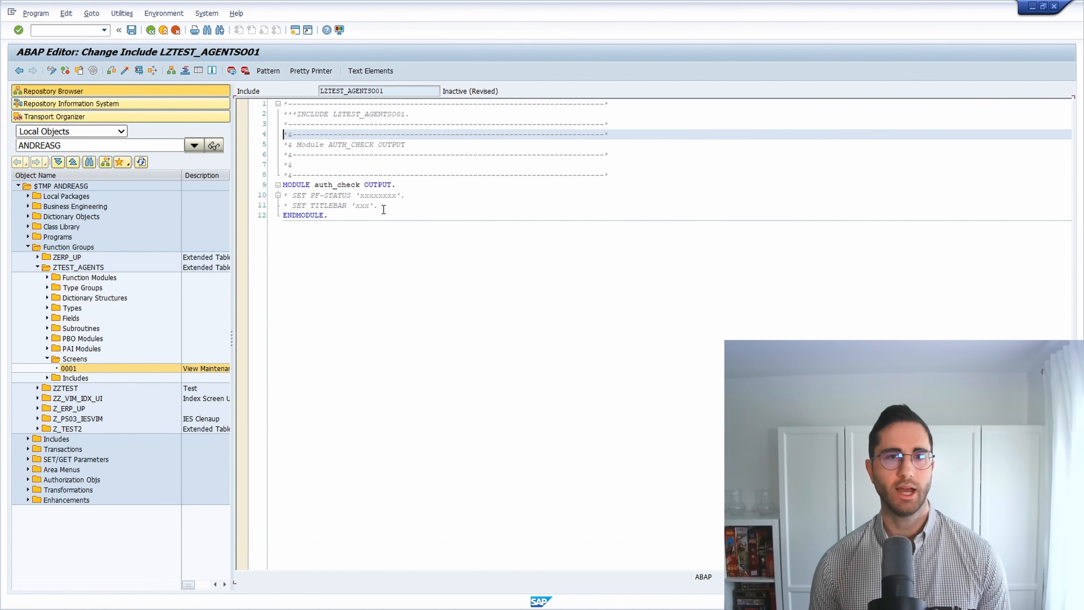
Replace the commented lines in module auth_check with an AUTHORITY-CHECK on Z_AUTH_ZTA, ACTVT 02, that shows 'No authorization' and leaves the screen on failure
{"action": "left_click_drag", "start_coordinate": [383, 209], "coordinate": [276, 197]}
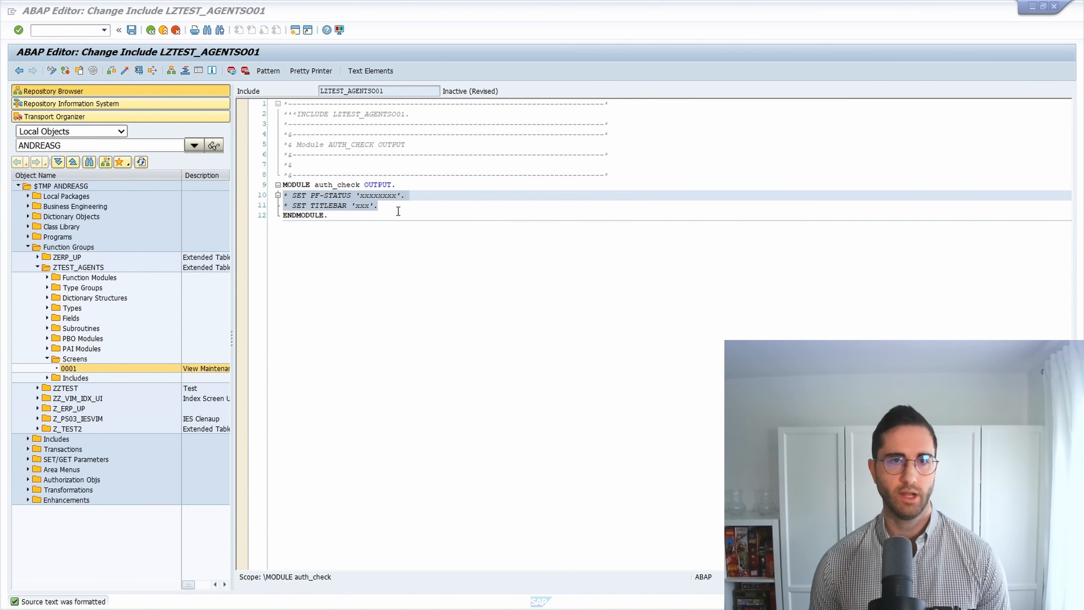
{"action": "left_click_drag", "start_coordinate": [399, 210], "coordinate": [280, 199]}
{"action": "key", "text": "ctrl+v"}
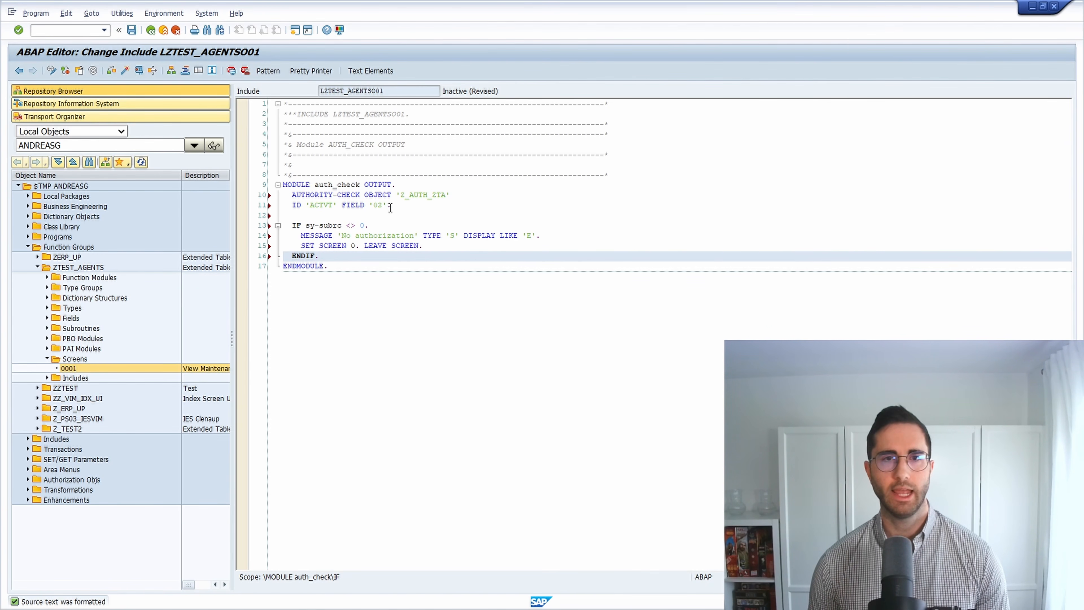
Examine the pasted check's authorization object, the ACTVT field line, the error message and the LEAVE SCREEN statement
{"action": "double_click", "coordinate": [422, 195]}
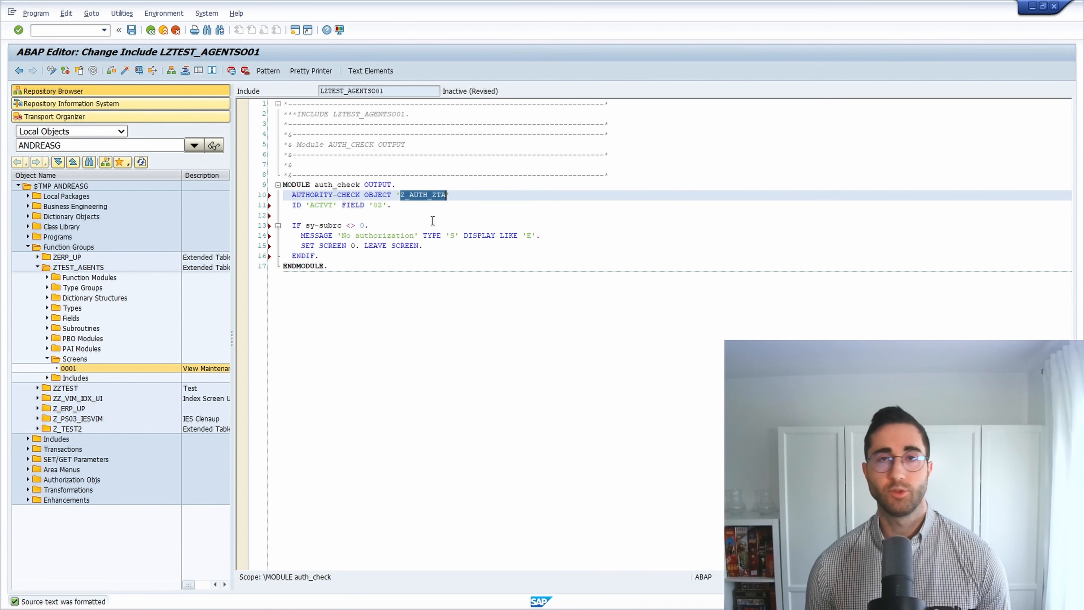
{"action": "left_click_drag", "start_coordinate": [292, 194], "coordinate": [359, 195]}
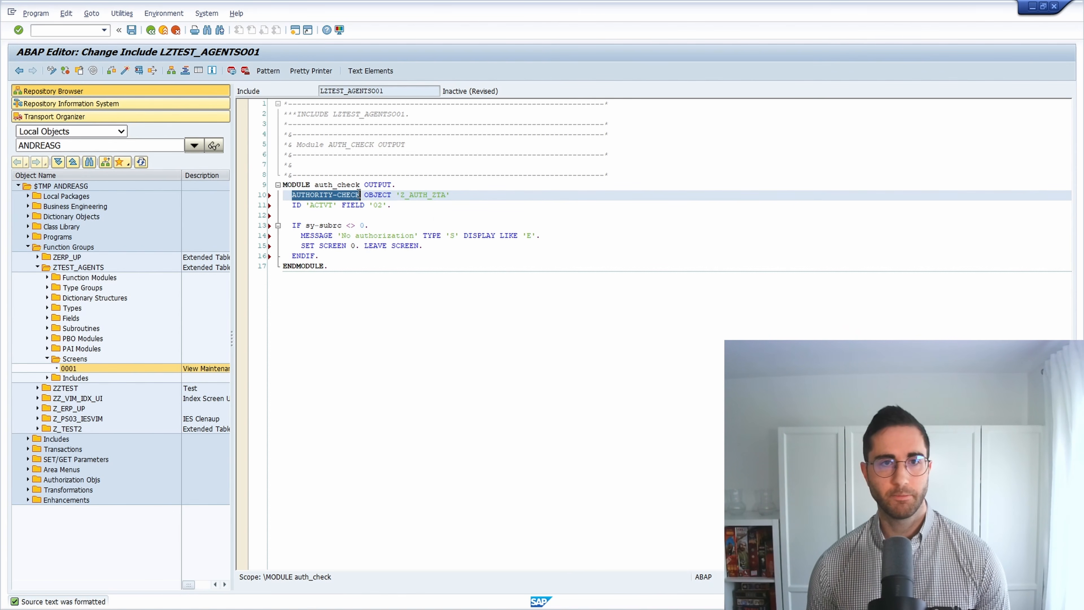
{"action": "double_click", "coordinate": [412, 195]}
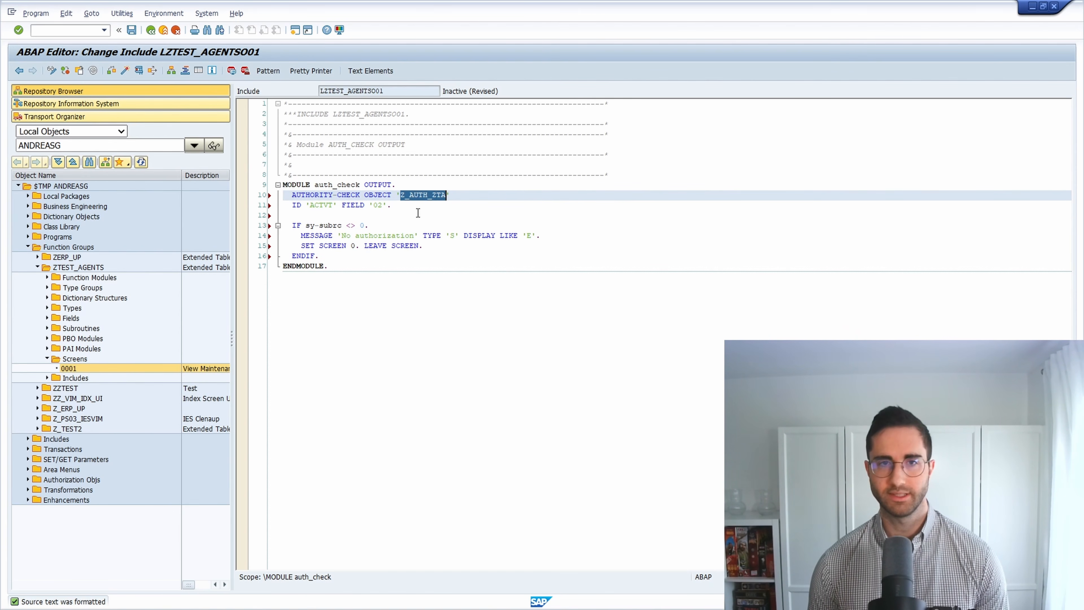
{"action": "left_click", "coordinate": [293, 205]}
{"action": "left_click_drag", "start_coordinate": [293, 206], "coordinate": [404, 205]}
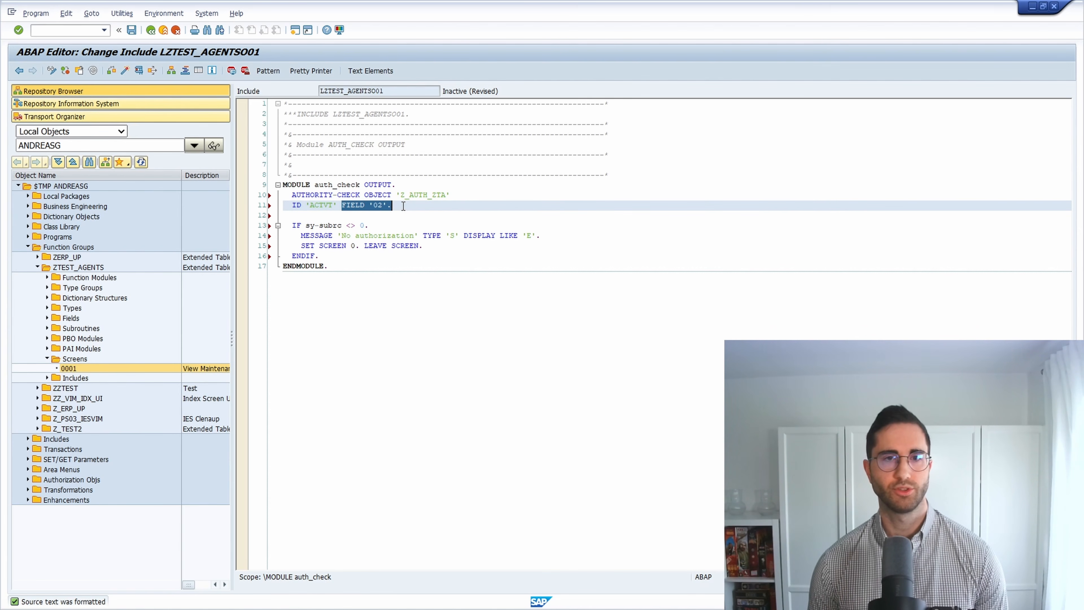
{"action": "left_click", "coordinate": [403, 206]}
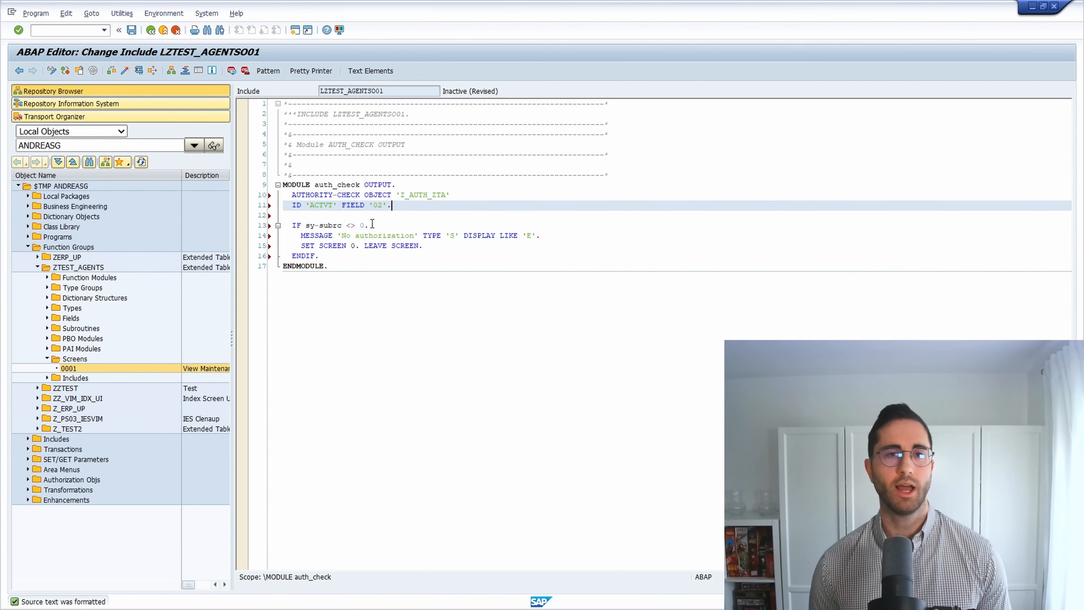
{"action": "left_click_drag", "start_coordinate": [300, 235], "coordinate": [579, 235]}
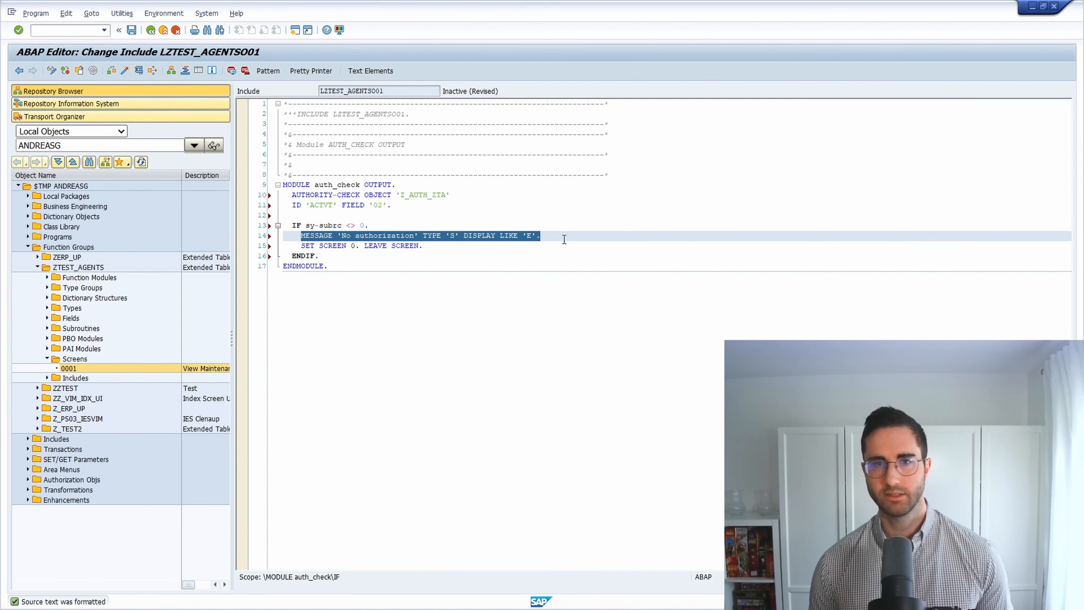
{"action": "left_click_drag", "start_coordinate": [299, 246], "coordinate": [448, 247]}
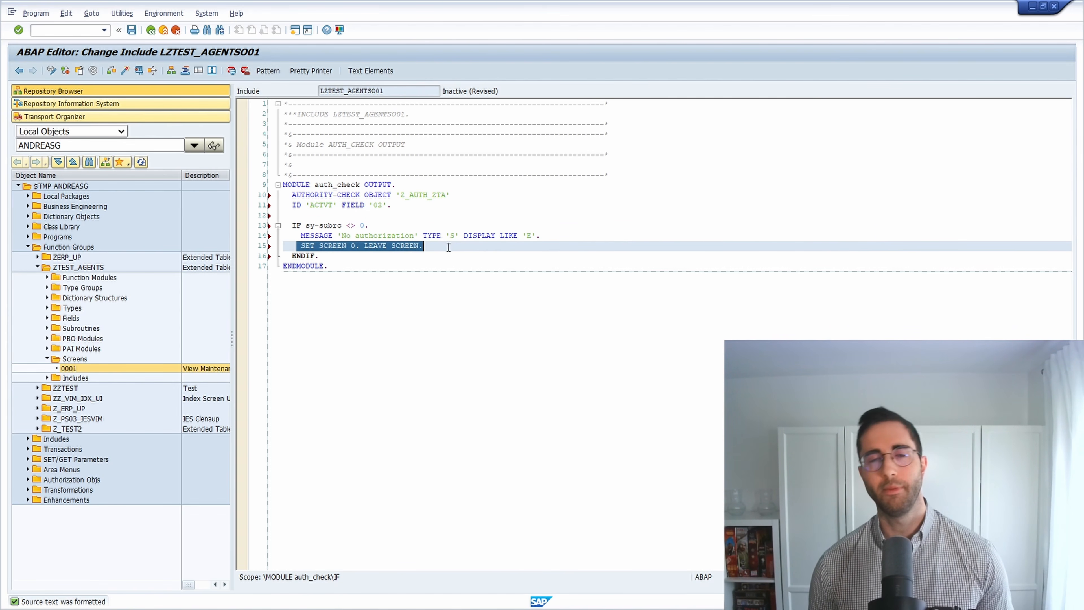
{"action": "left_click", "coordinate": [444, 247]}
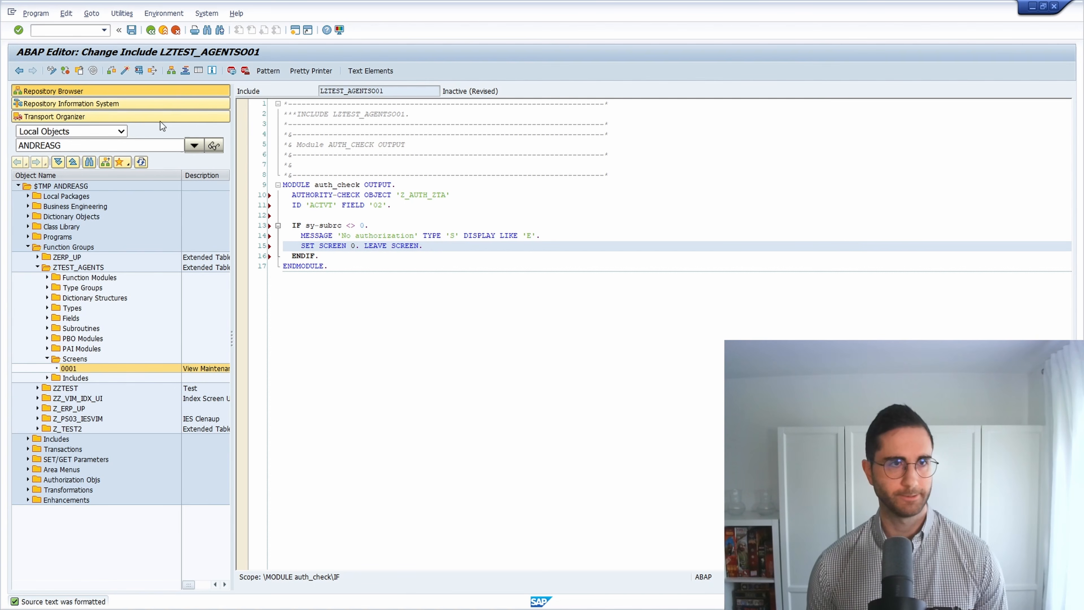
Check the syntax of include LZTEST_AGENTSO01 and activate it from the list of inactive local objects
{"action": "left_click", "coordinate": [112, 71]}
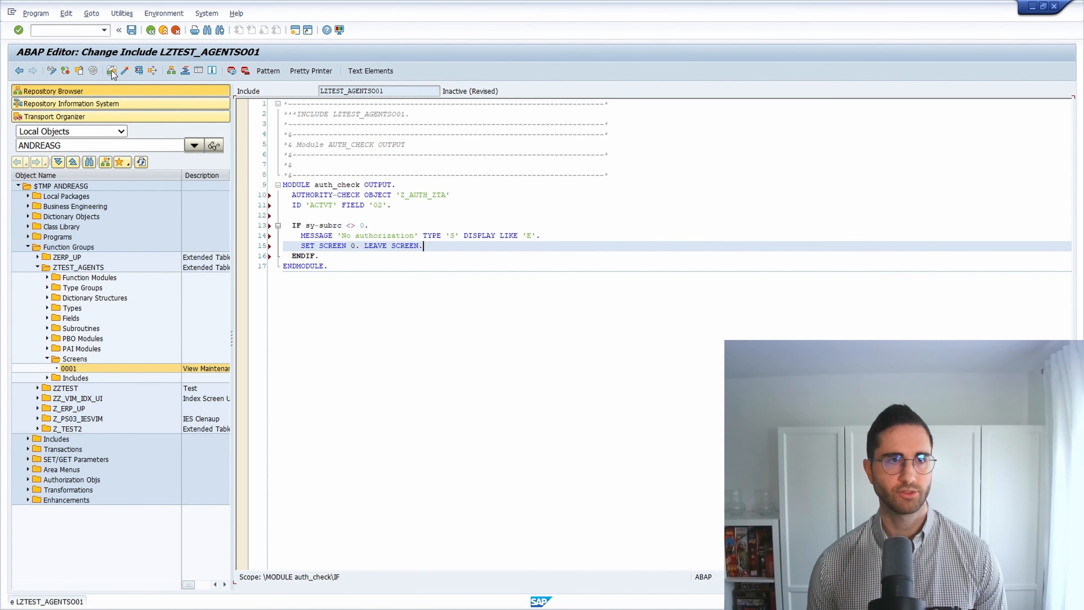
{"action": "left_click", "coordinate": [125, 71]}
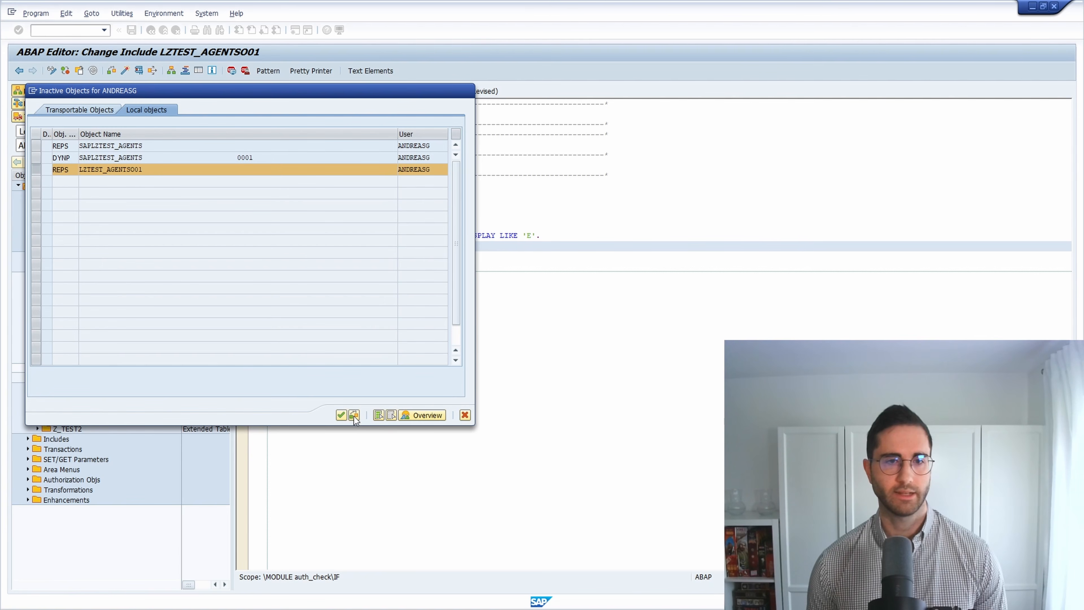
{"action": "left_click", "coordinate": [341, 415]}
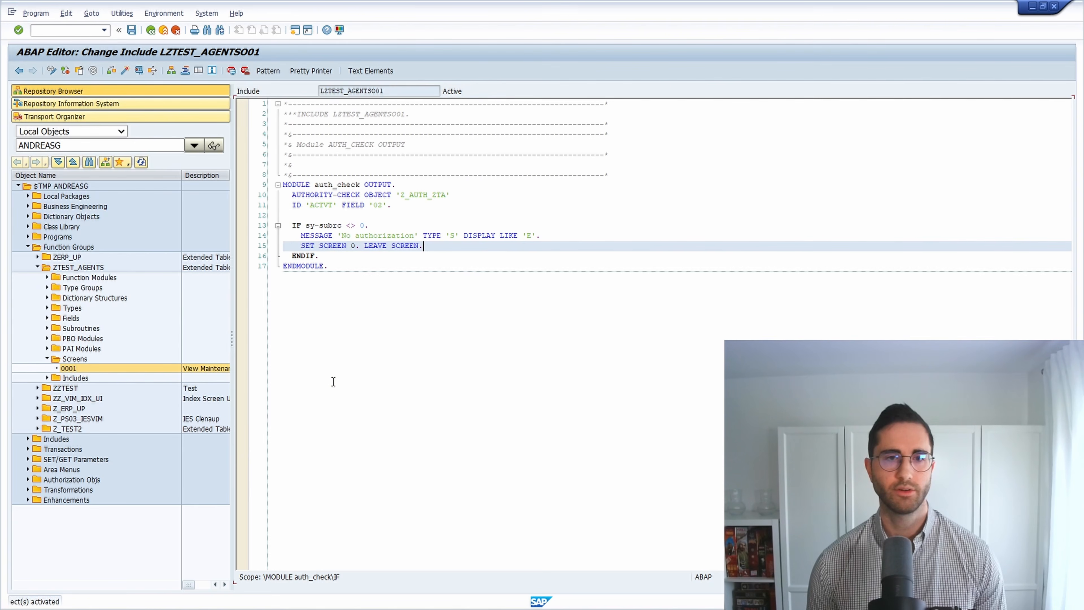
Switch to the test user's session and try to display table ZTEST_AGENTS through transaction SM30
{"action": "key", "text": "alt+Tab"}
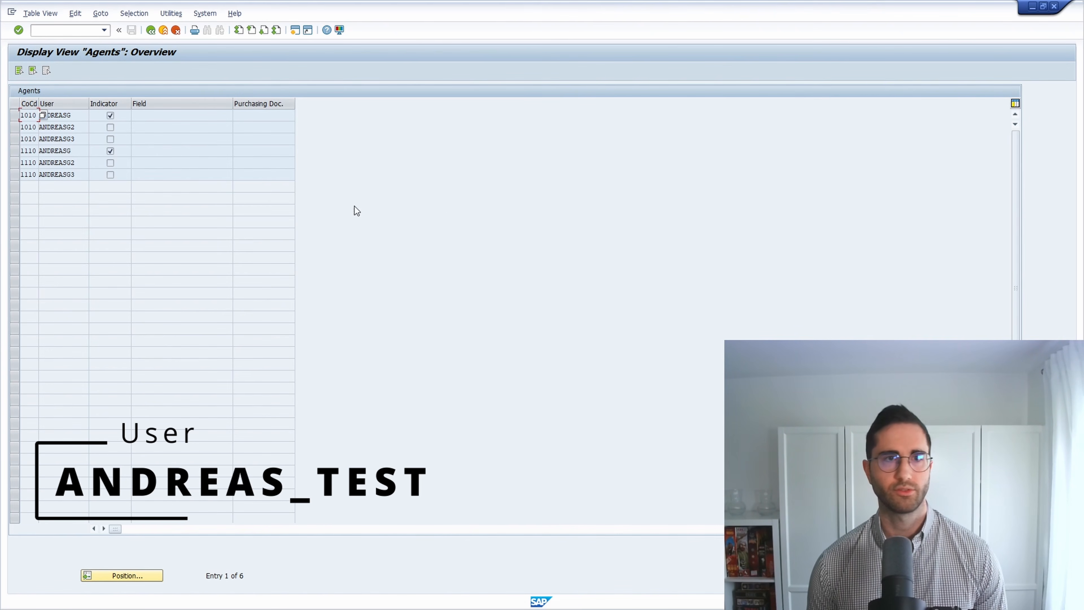
{"action": "left_click", "coordinate": [57, 29]}
{"action": "type", "text": "/nme21n"}
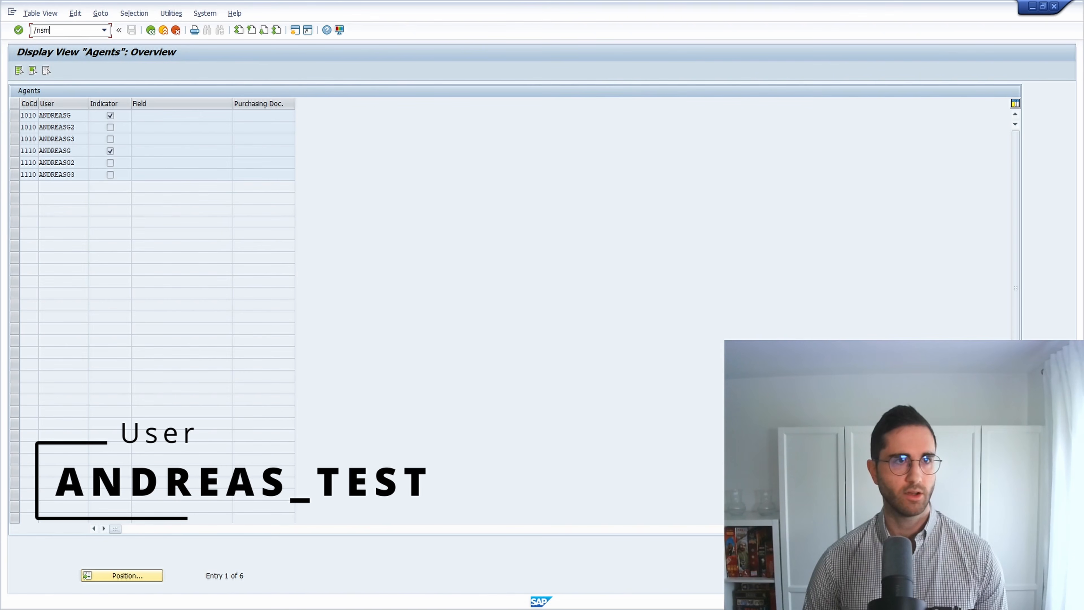
{"action": "key", "text": "Return"}
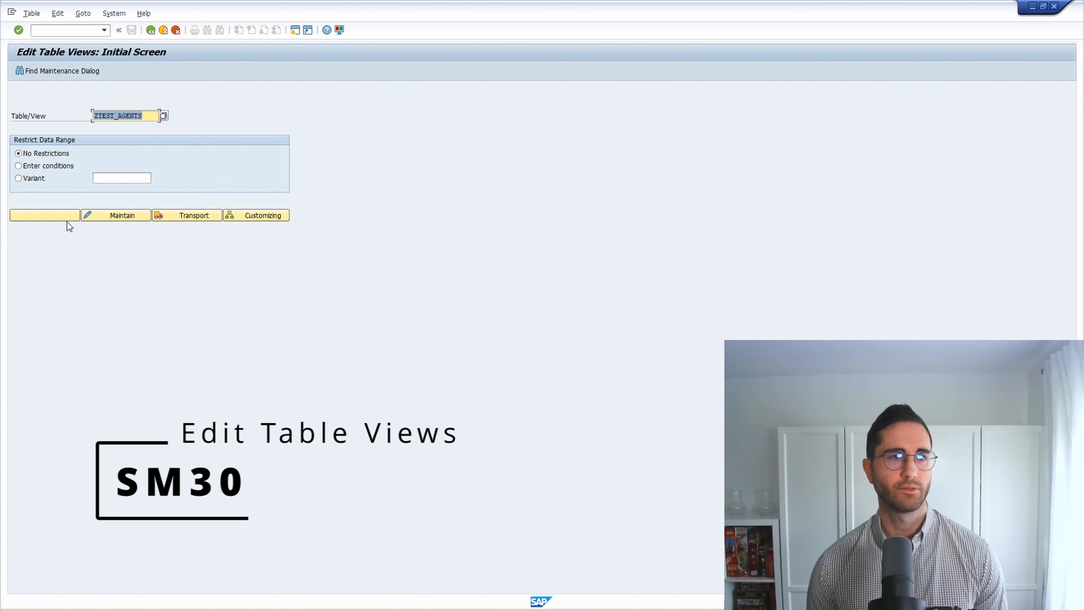
{"action": "left_click", "coordinate": [61, 216]}
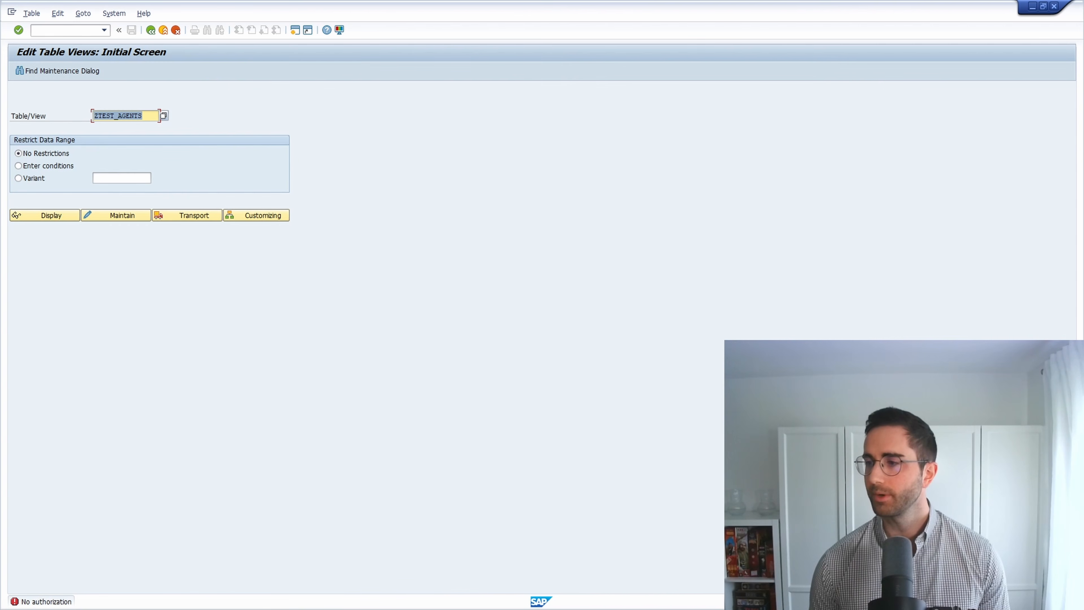
{"action": "key", "text": "alt+Tab"}
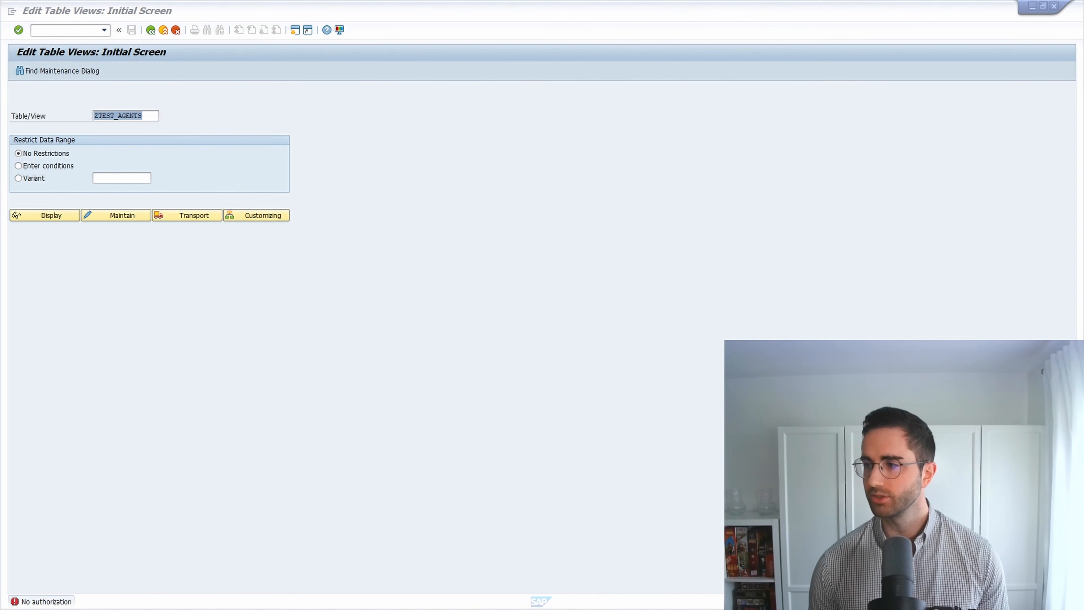
{"action": "left_click", "coordinate": [239, 405]}
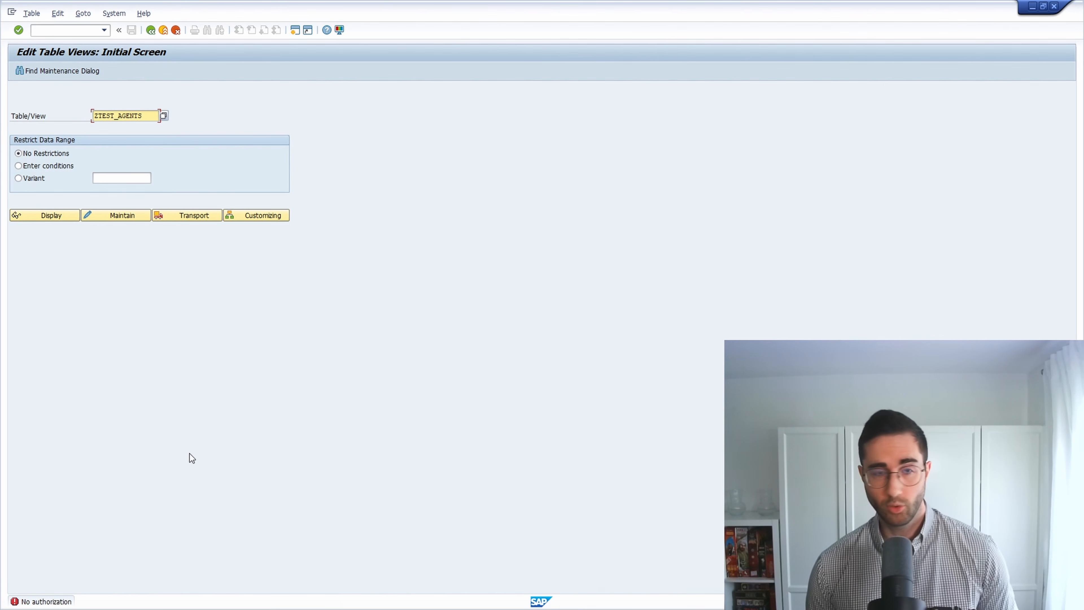